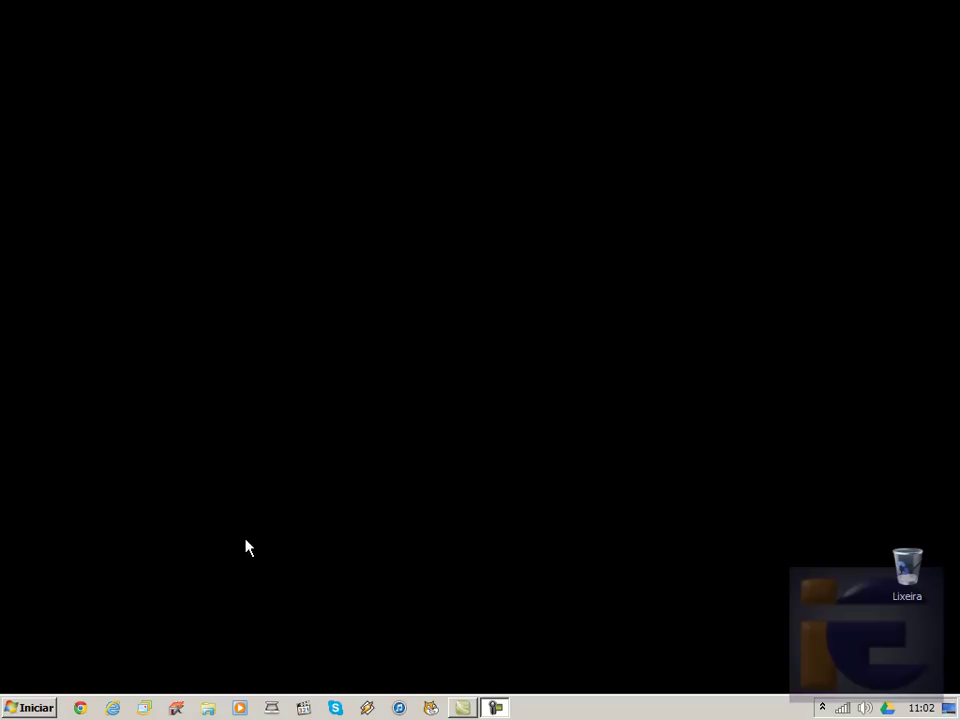
Start Excel 2013 from Todos os Programas > Microsoft Office 2013 in the Start menu
{"action": "left_click", "coordinate": [28, 707]}
{"action": "left_click", "coordinate": [47, 645]}
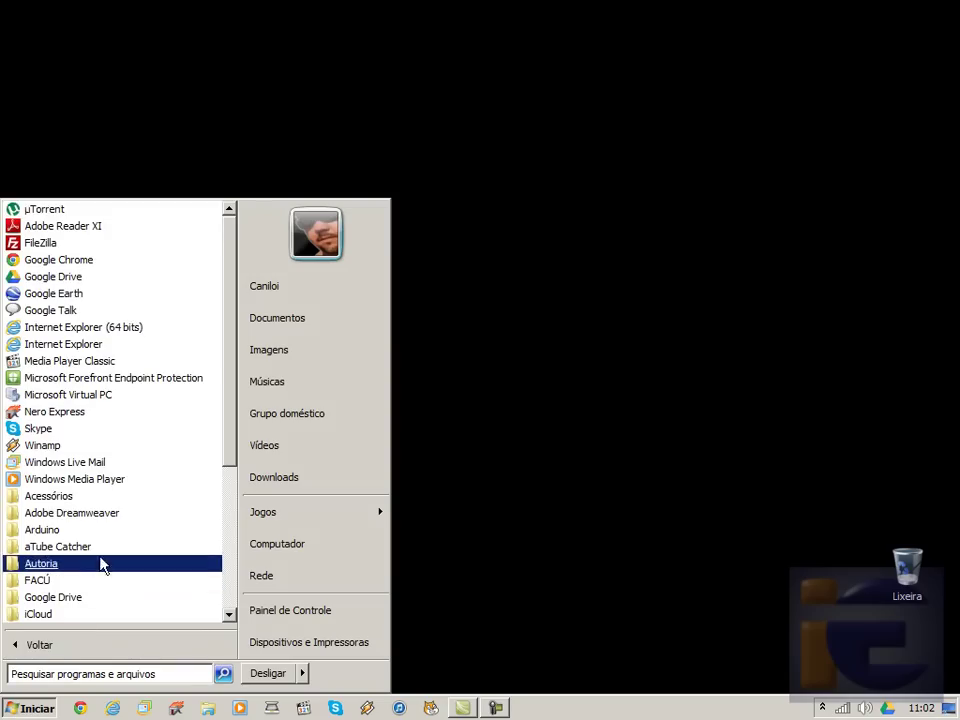
{"action": "scroll", "coordinate": [98, 565], "scroll_direction": "down", "scroll_amount": 1}
{"action": "scroll", "coordinate": [100, 555], "scroll_direction": "down", "scroll_amount": 3}
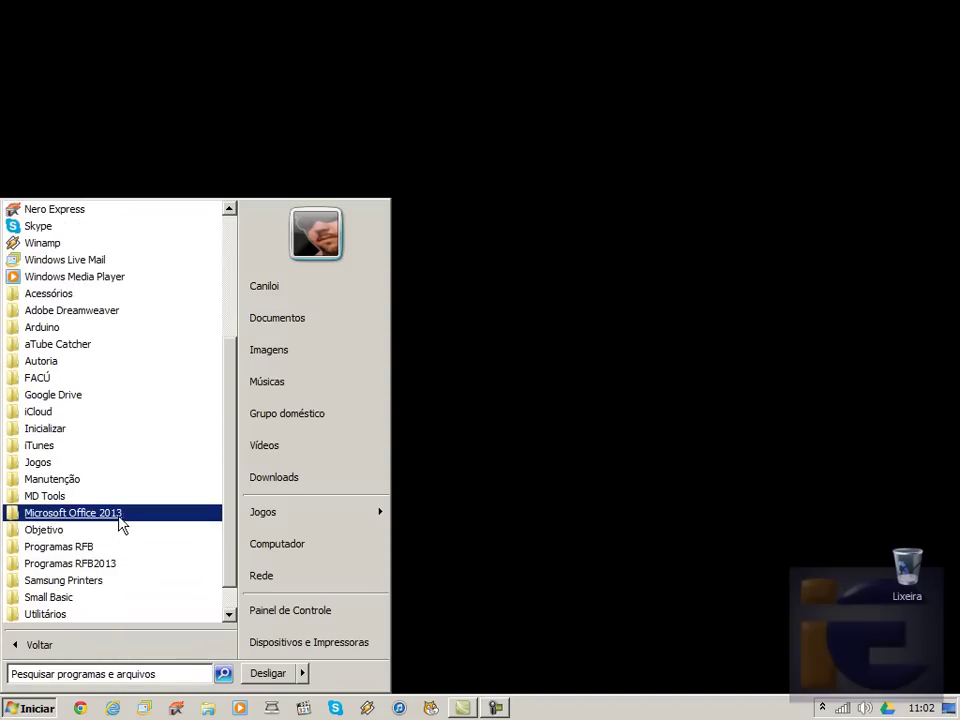
{"action": "left_click", "coordinate": [112, 513]}
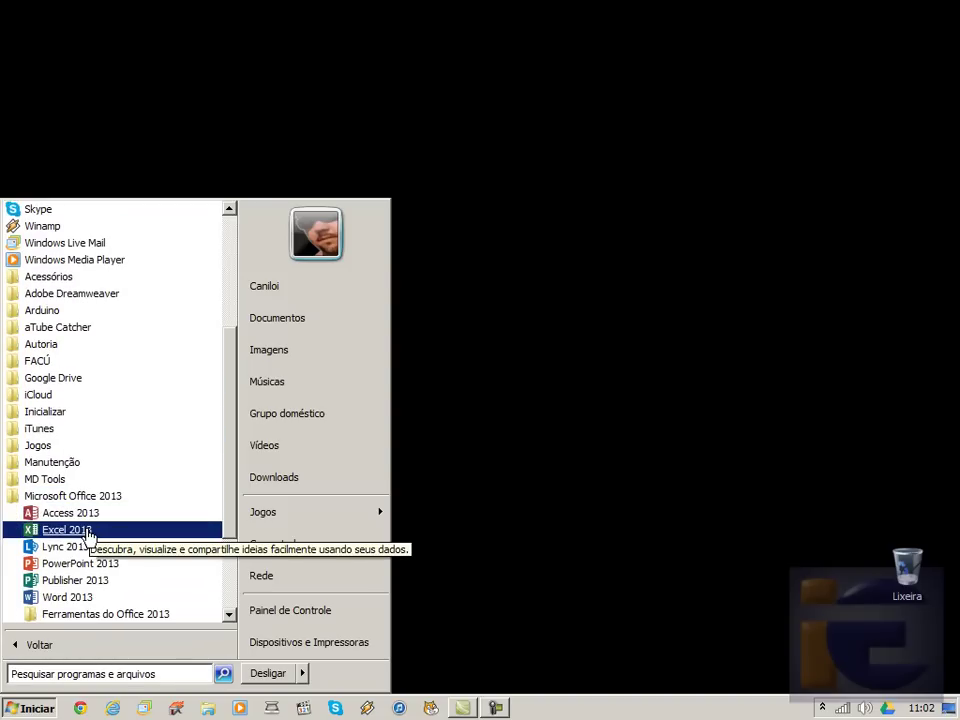
{"action": "left_click", "coordinate": [88, 535]}
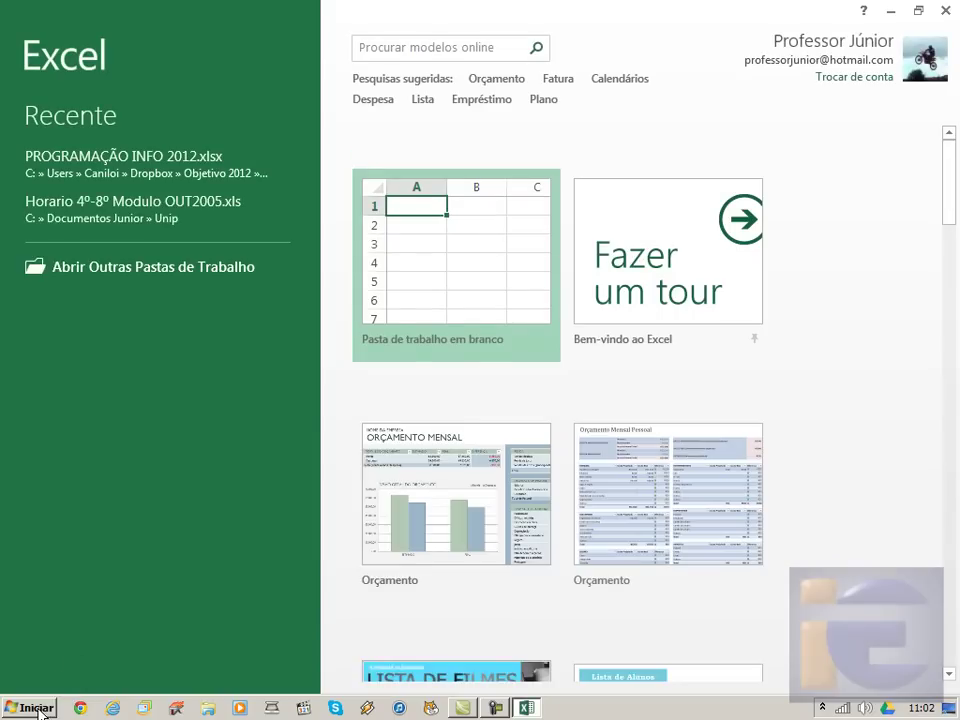
Dismiss the Start menu, create a blank workbook and select cell B3 on Plan1
{"action": "left_click", "coordinate": [38, 709]}
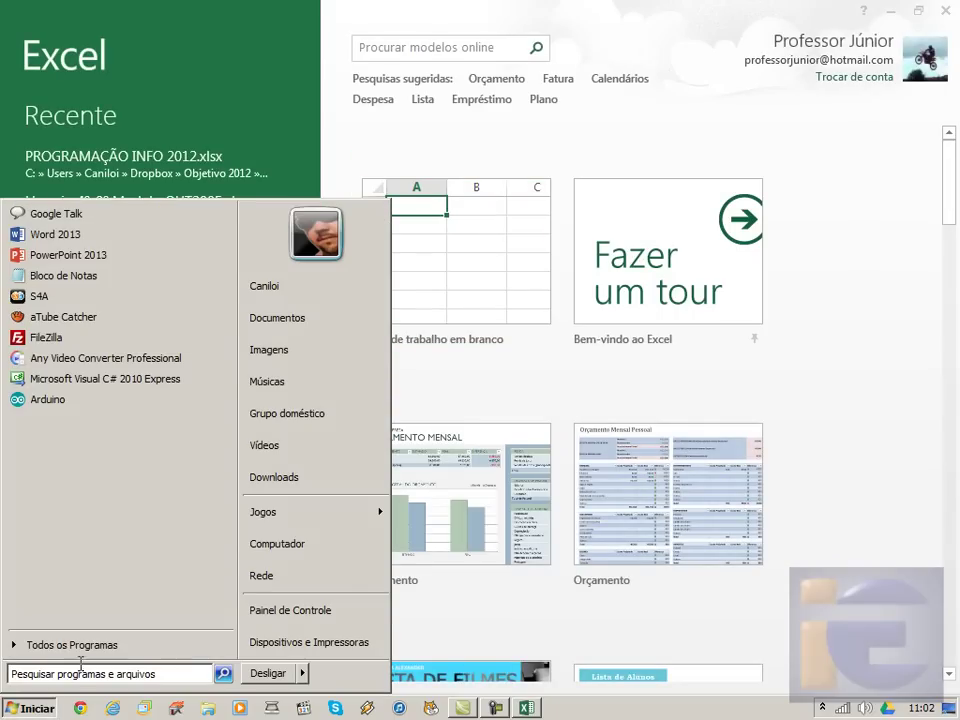
{"action": "left_click", "coordinate": [72, 645]}
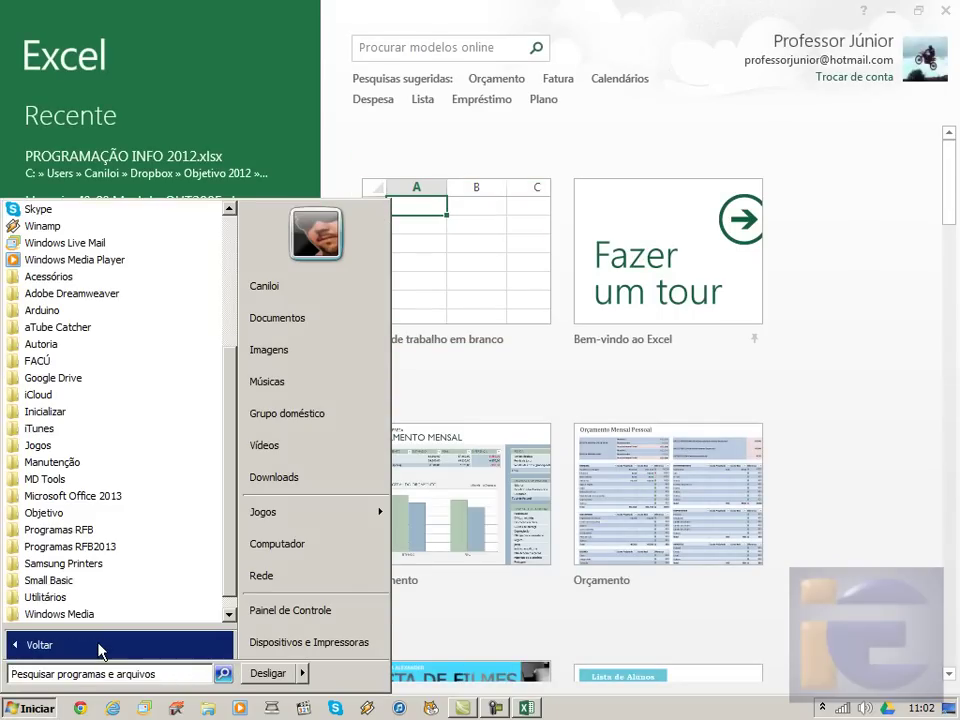
{"action": "left_click", "coordinate": [624, 34]}
{"action": "left_click", "coordinate": [483, 207]}
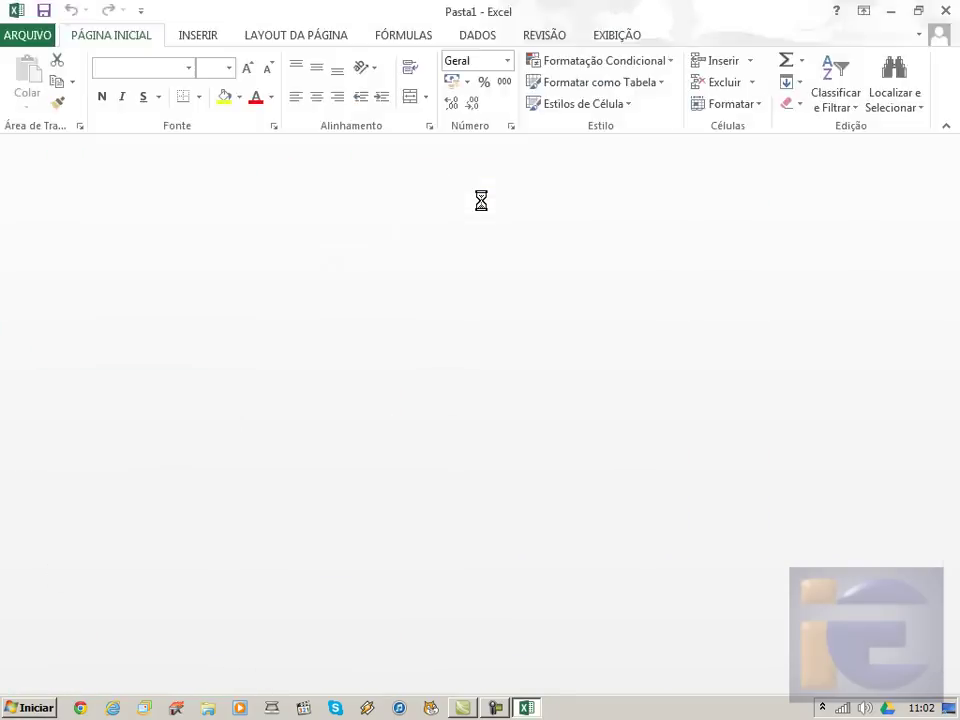
{"action": "left_click", "coordinate": [480, 199]}
{"action": "left_click", "coordinate": [186, 232]}
{"action": "left_click", "coordinate": [100, 242]}
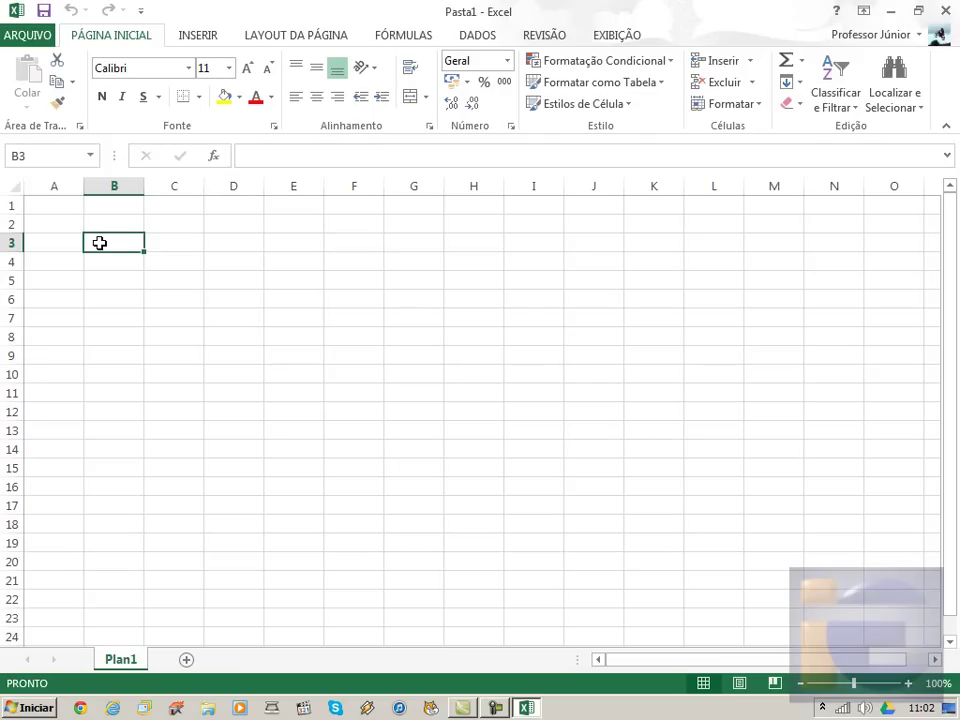
Type the headers IE, Chrome, Firefox and Safari across B3:E3, then select B4
{"action": "type", "text": "IE"}
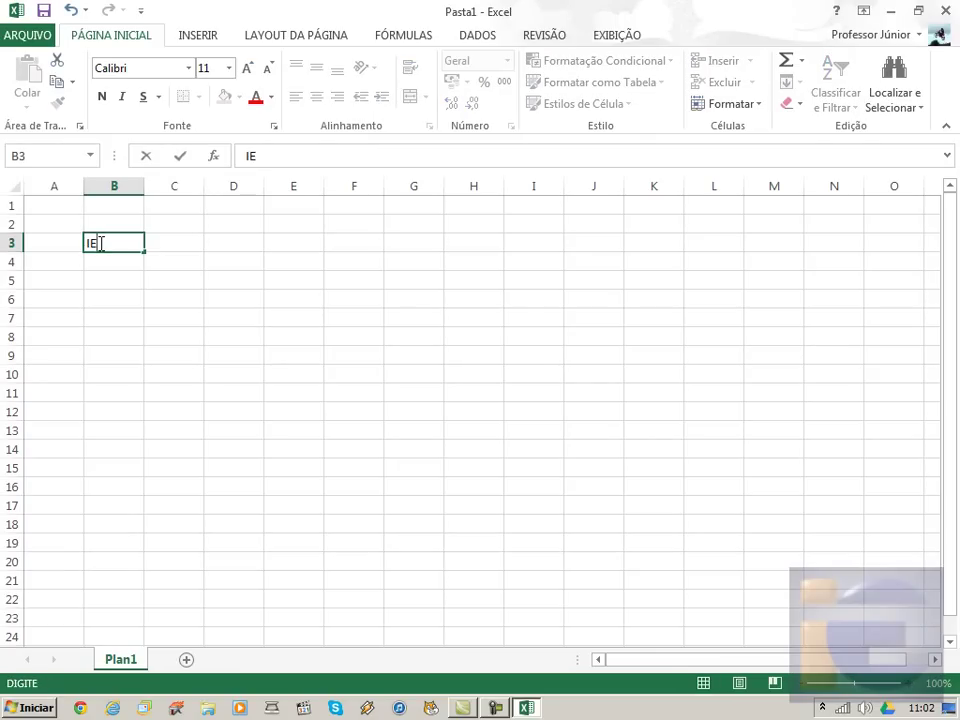
{"action": "key", "text": "Tab"}
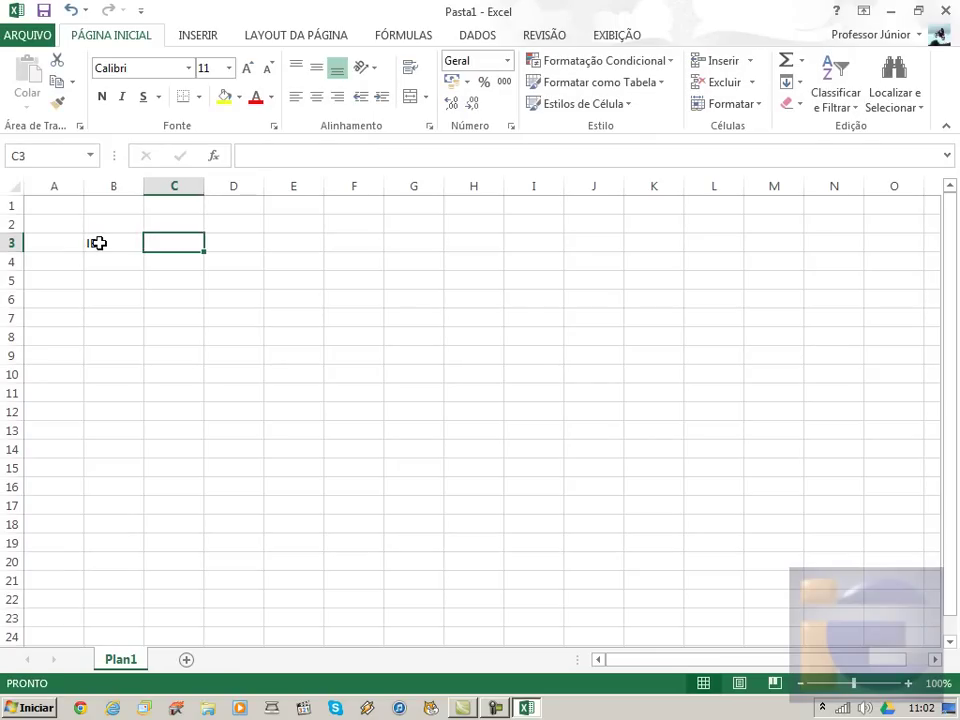
{"action": "type", "text": "Chrome"}
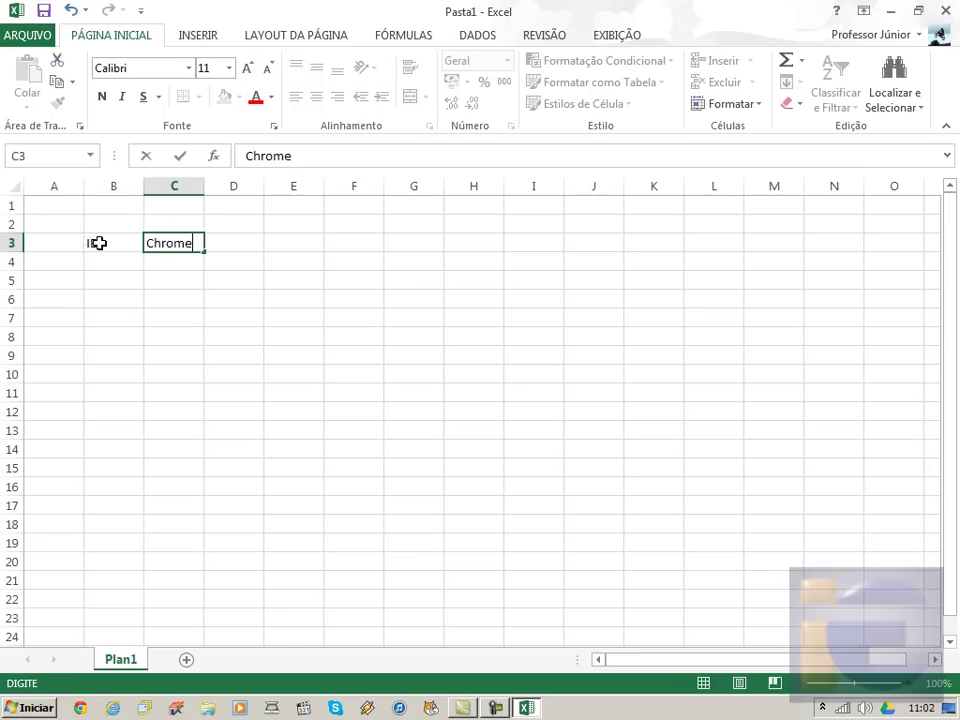
{"action": "key", "text": "Tab"}
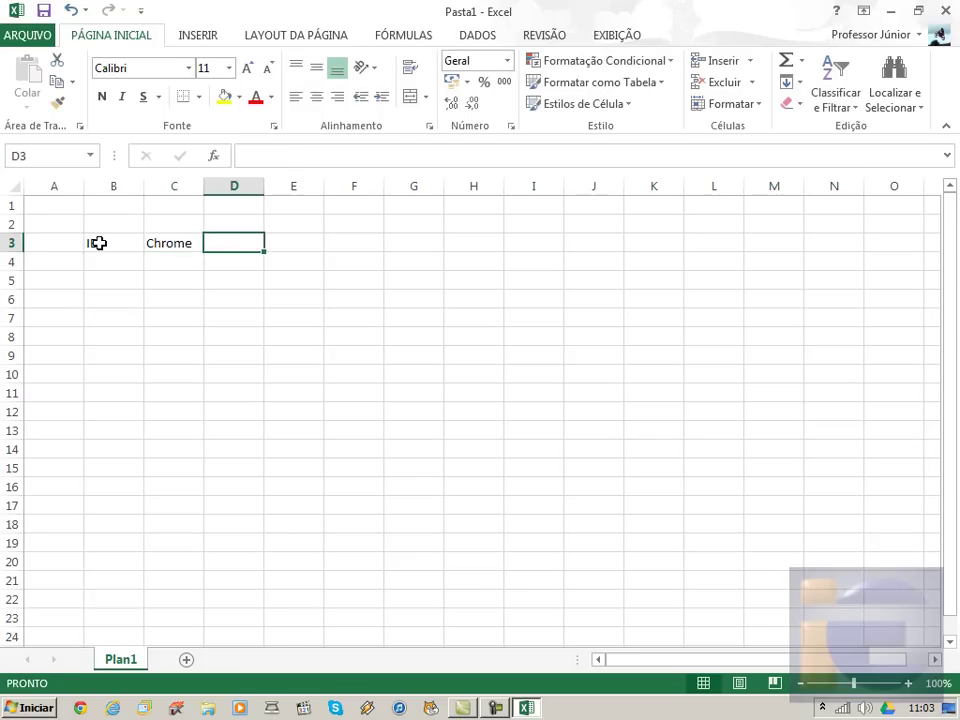
{"action": "type", "text": "Firefox"}
{"action": "key", "text": "Tab"}
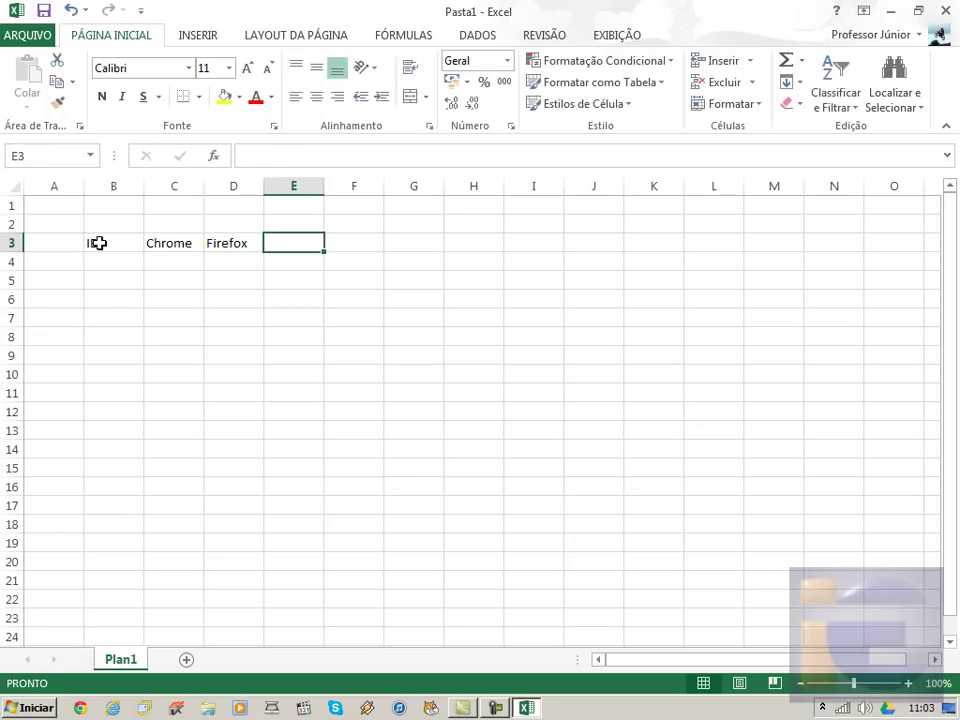
{"action": "type", "text": "Safari"}
{"action": "key", "text": "Tab"}
{"action": "key", "text": "Left"}
{"action": "key", "text": "Left"}
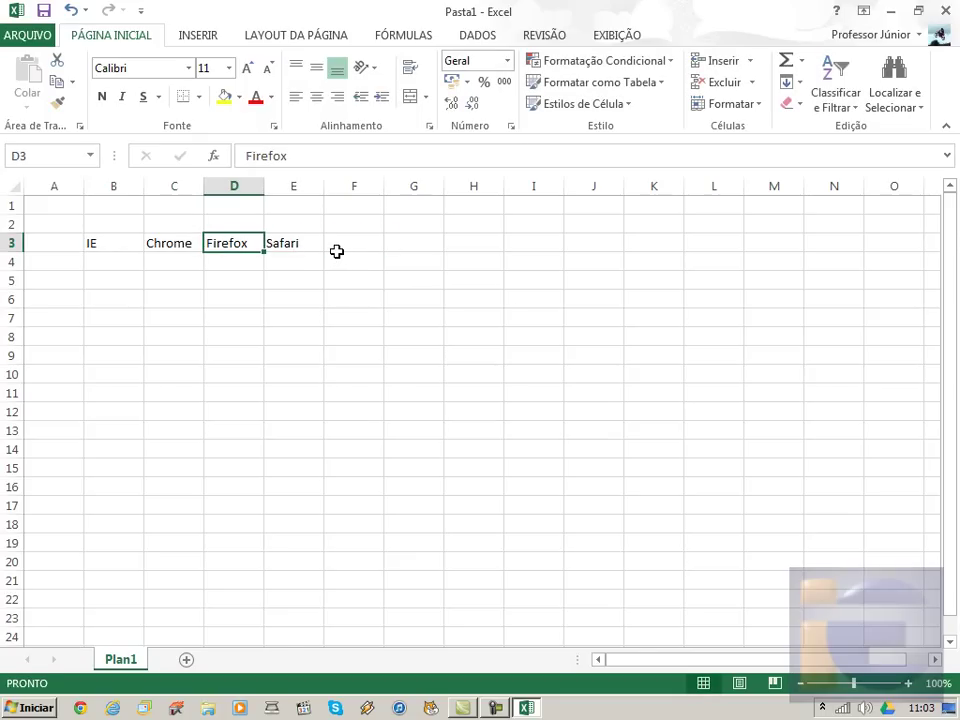
{"action": "left_click", "coordinate": [191, 244]}
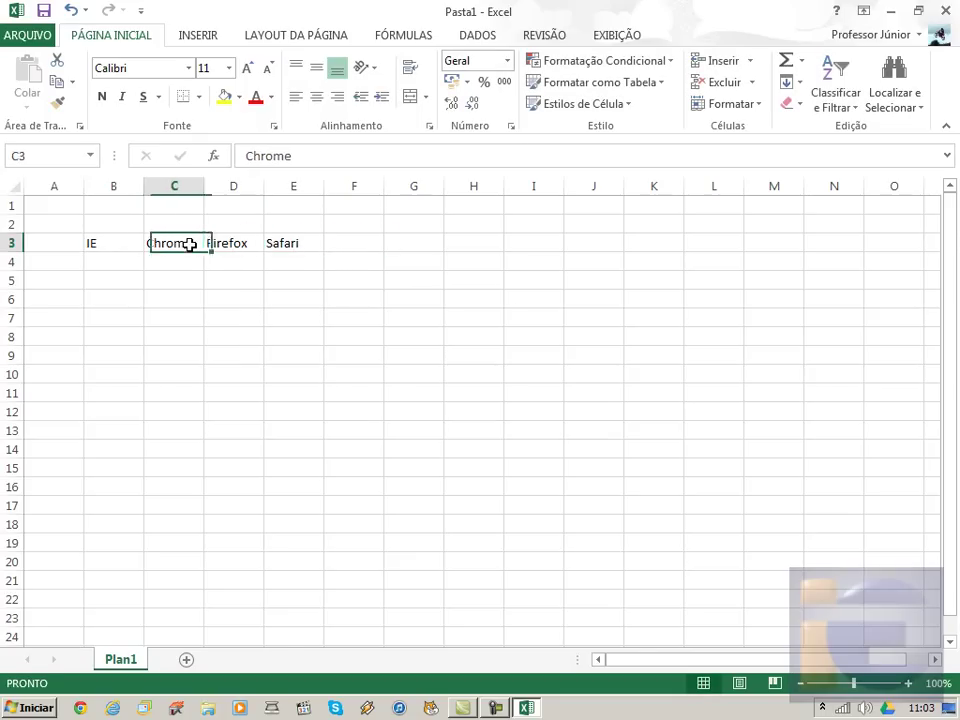
{"action": "left_click", "coordinate": [112, 265]}
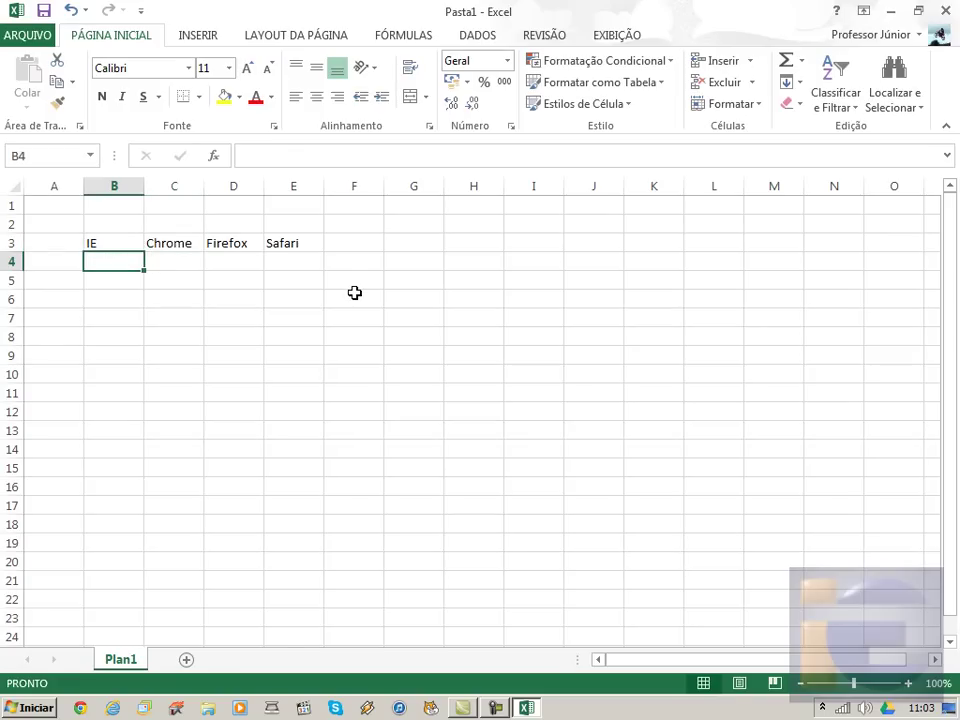
Fill B4:E4 with the values 15, 35, 25 and 20
{"action": "type", "text": "15"}
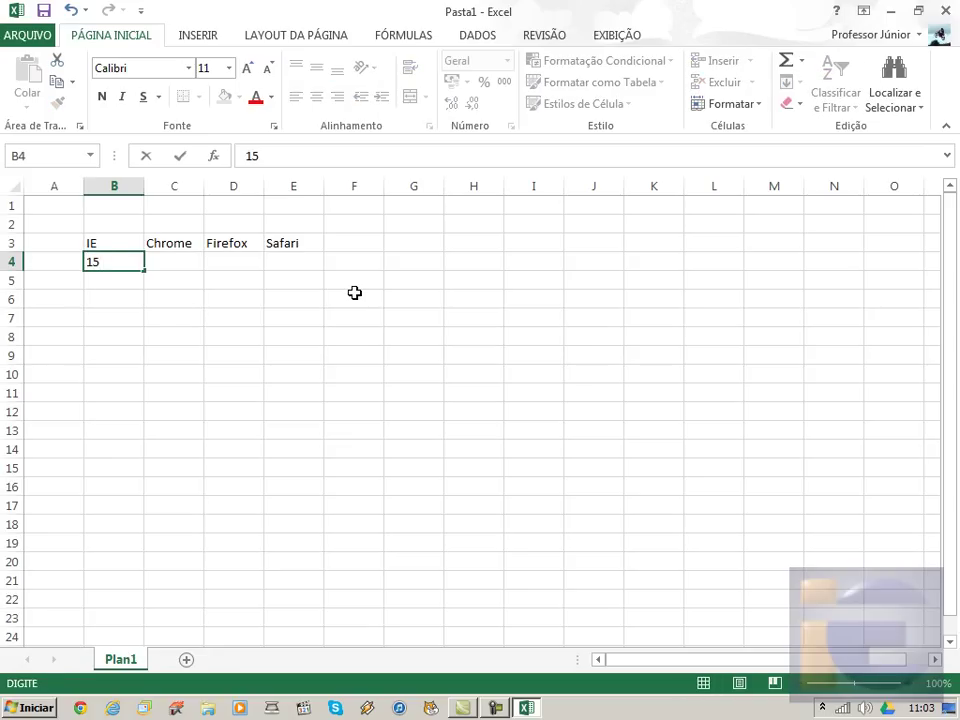
{"action": "key", "text": "Tab"}
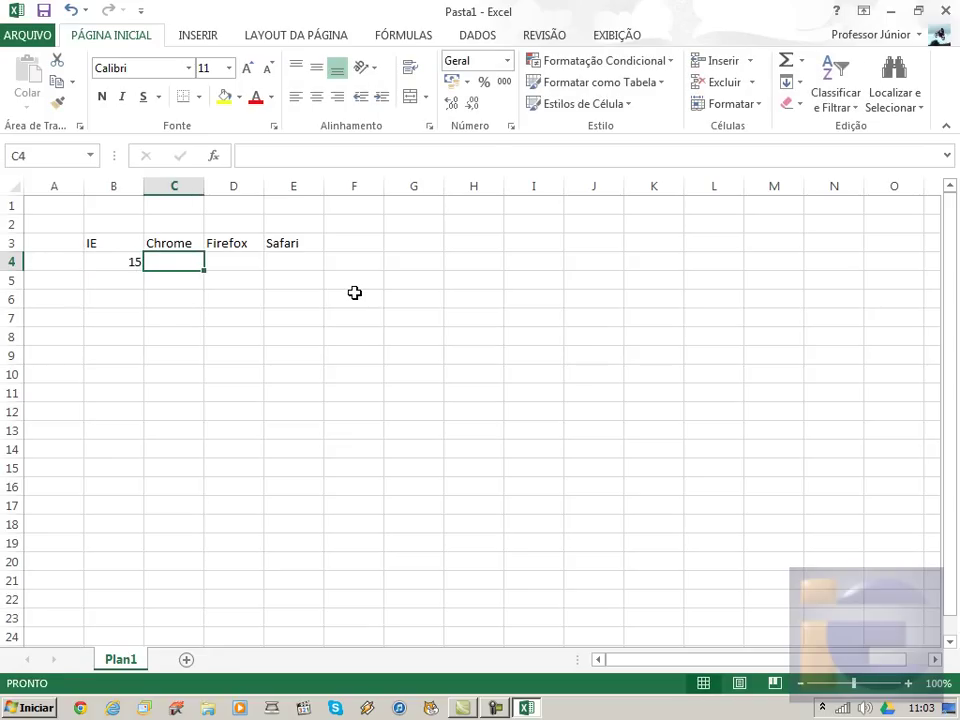
{"action": "type", "text": "35"}
{"action": "key", "text": "Tab"}
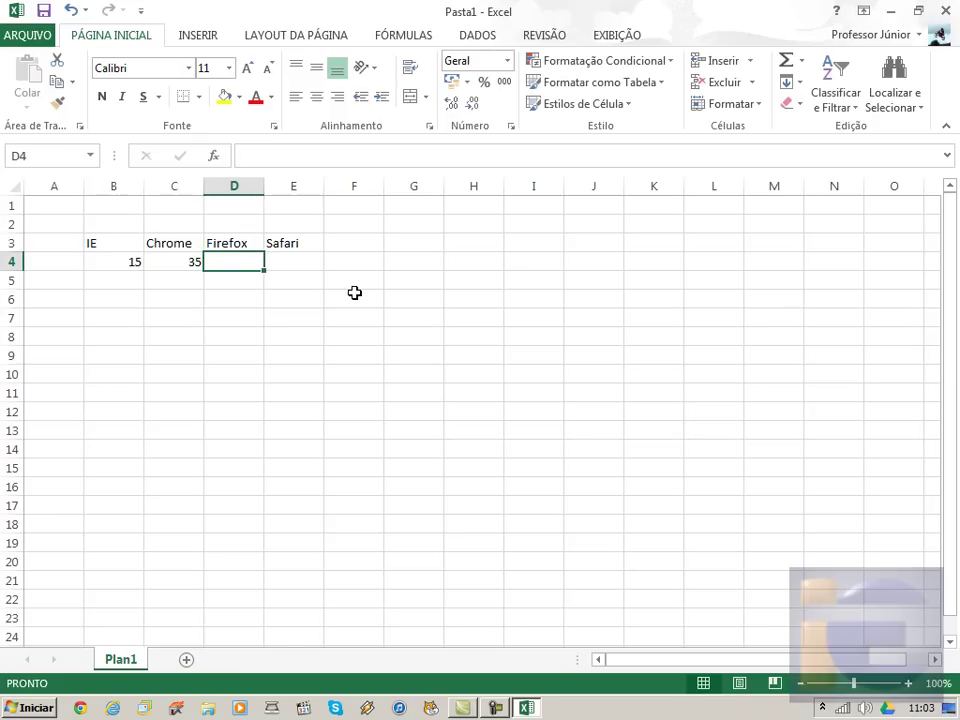
{"action": "type", "text": "25"}
{"action": "key", "text": "Tab"}
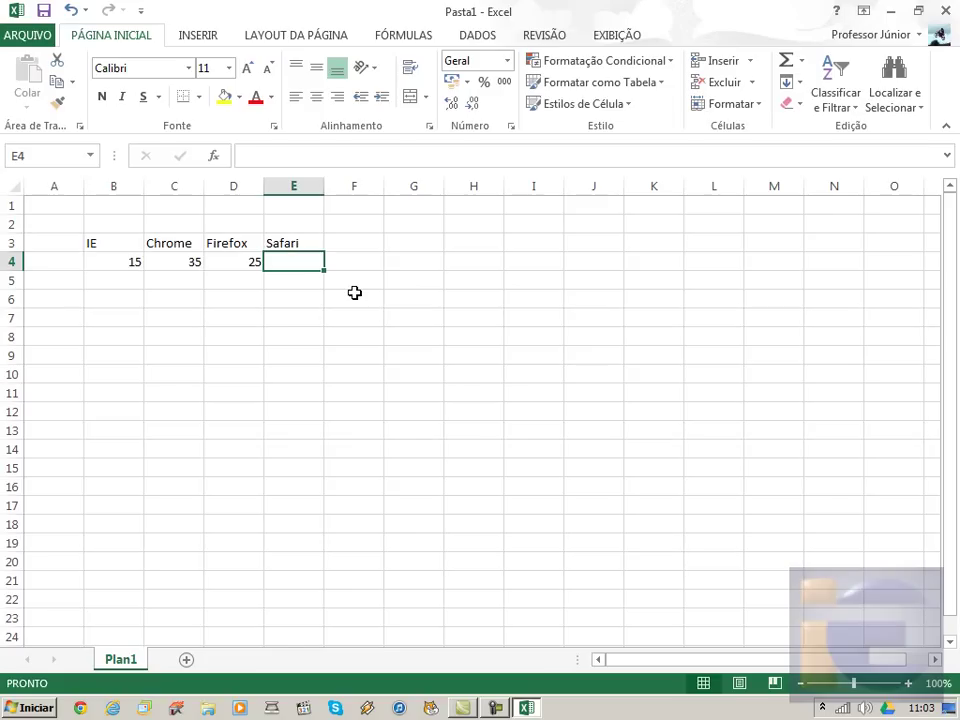
{"action": "type", "text": "20"}
{"action": "key", "text": "Return"}
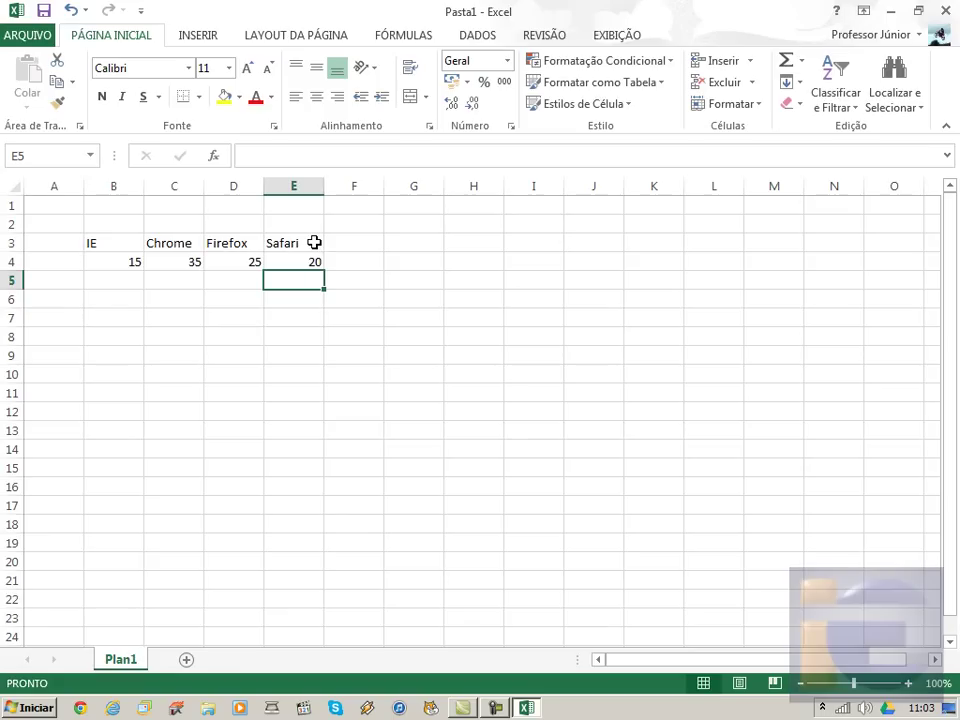
Select the table B3:E4 and center-align its contents with Centralizar
{"action": "left_click", "coordinate": [170, 261]}
{"action": "left_click", "coordinate": [132, 261]}
{"action": "left_click", "coordinate": [200, 264]}
{"action": "left_click", "coordinate": [240, 263]}
{"action": "left_click", "coordinate": [328, 265]}
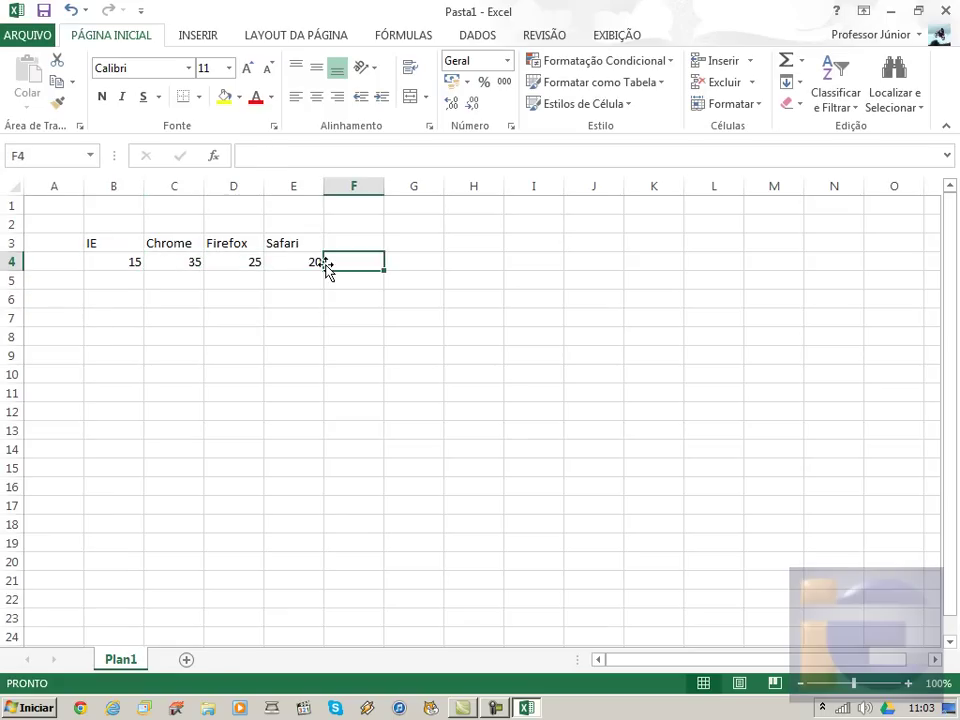
{"action": "left_click", "coordinate": [317, 262]}
{"action": "left_click", "coordinate": [241, 262]}
{"action": "left_click", "coordinate": [160, 275]}
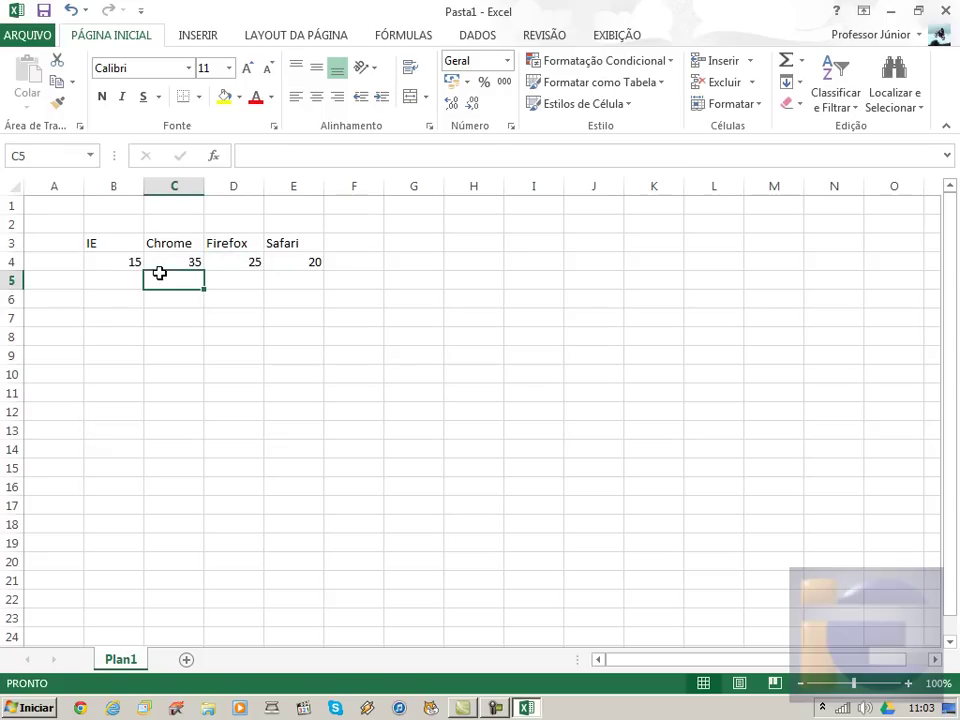
{"action": "left_click", "coordinate": [118, 262]}
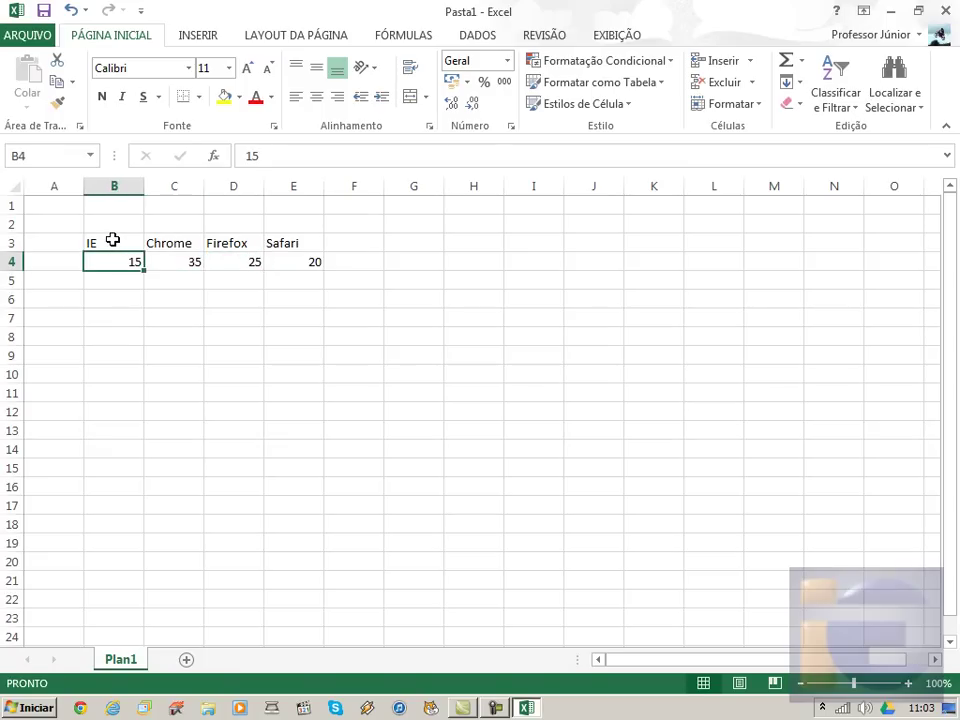
{"action": "left_click_drag", "start_coordinate": [113, 240], "coordinate": [314, 262]}
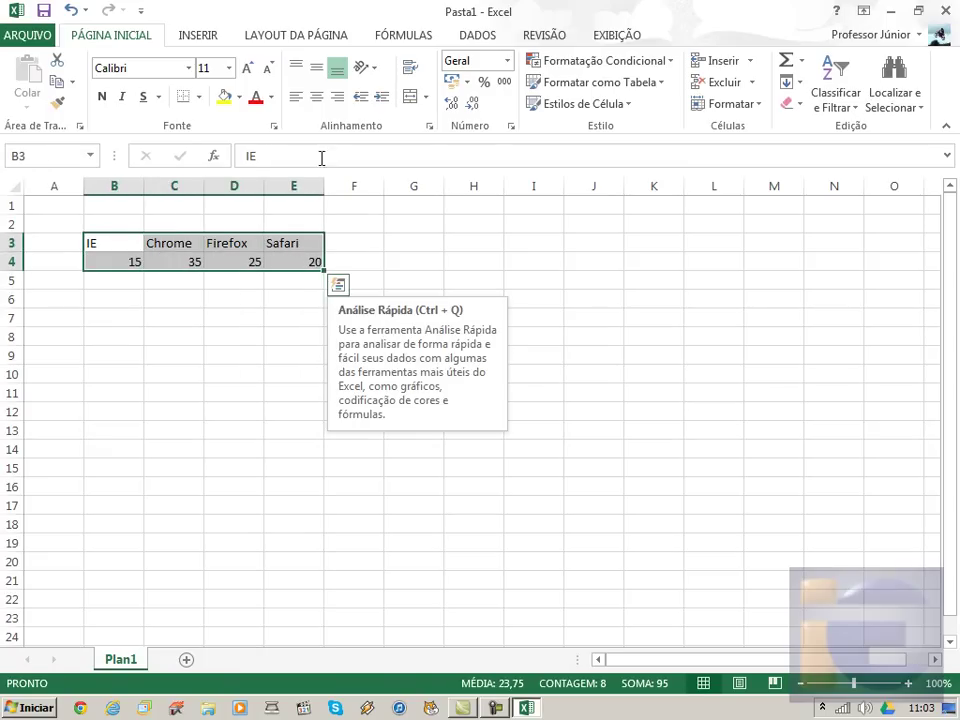
{"action": "left_click", "coordinate": [317, 97]}
Reselect the table B3:E4 in preparation for charting
{"action": "left_click", "coordinate": [280, 315]}
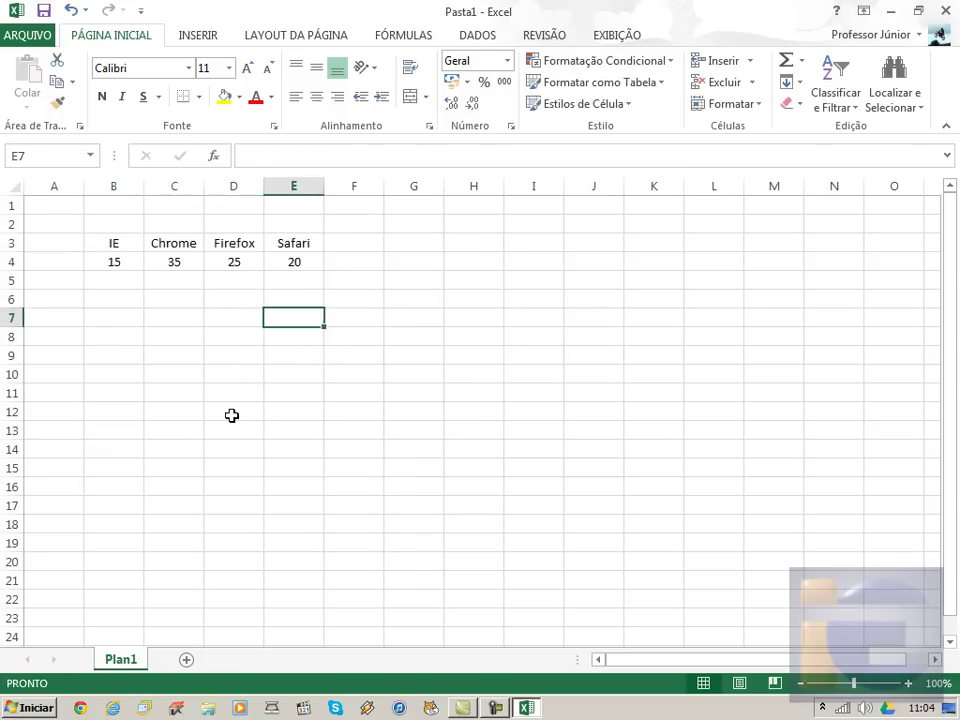
{"action": "left_click", "coordinate": [231, 415]}
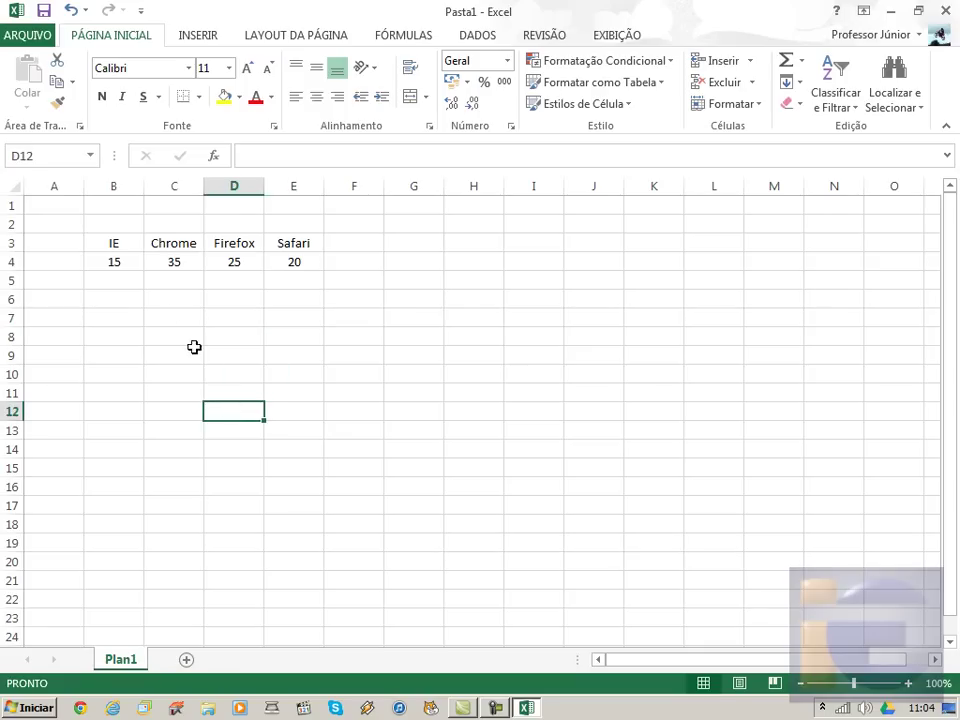
{"action": "left_click", "coordinate": [111, 242]}
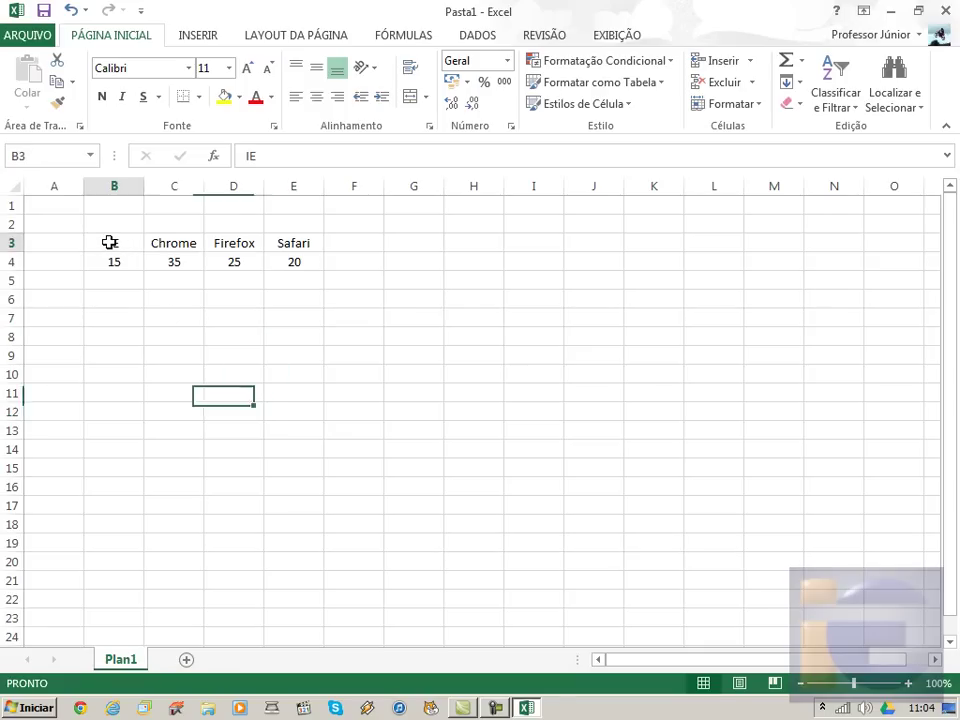
{"action": "left_click_drag", "start_coordinate": [111, 242], "coordinate": [285, 262]}
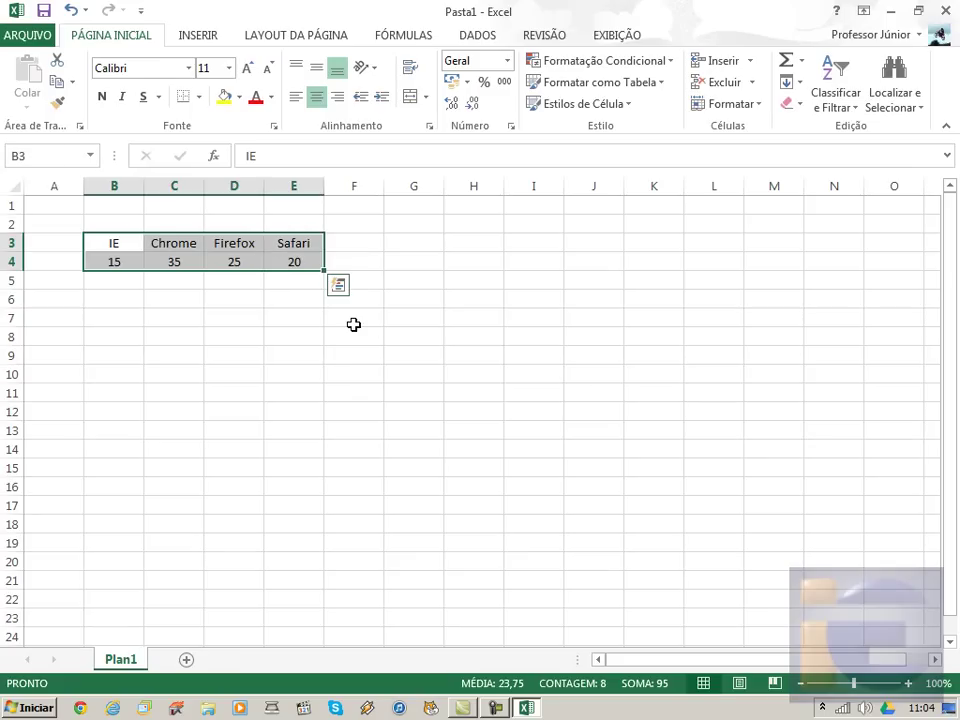
Insert a 3D clustered column chart of the browser data from INSERIR > Gráficos
{"action": "left_click", "coordinate": [205, 37]}
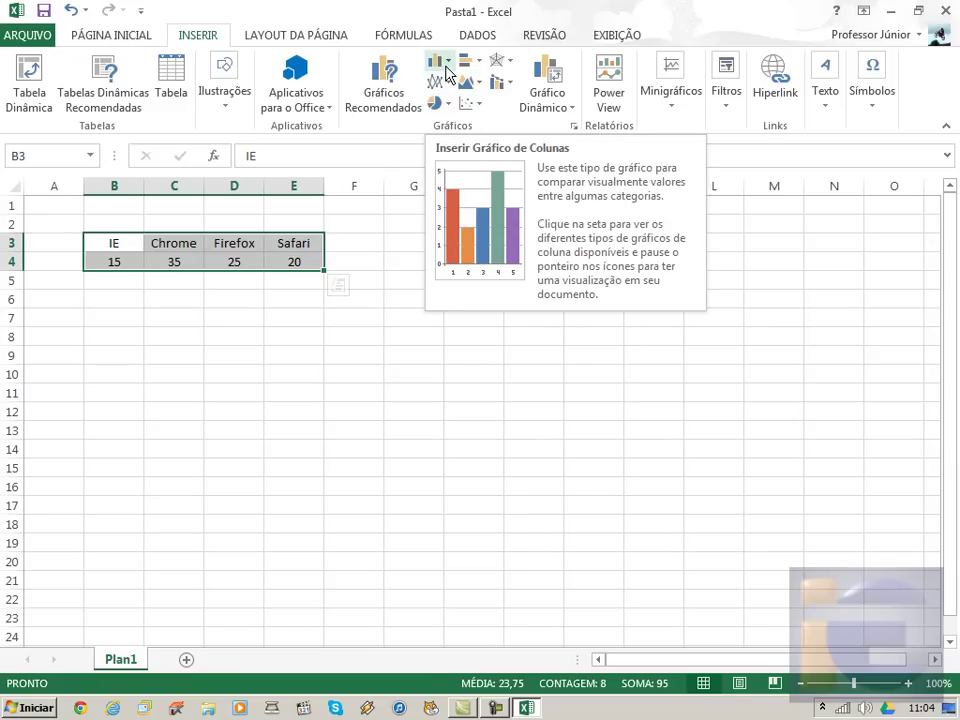
{"action": "left_click", "coordinate": [447, 73]}
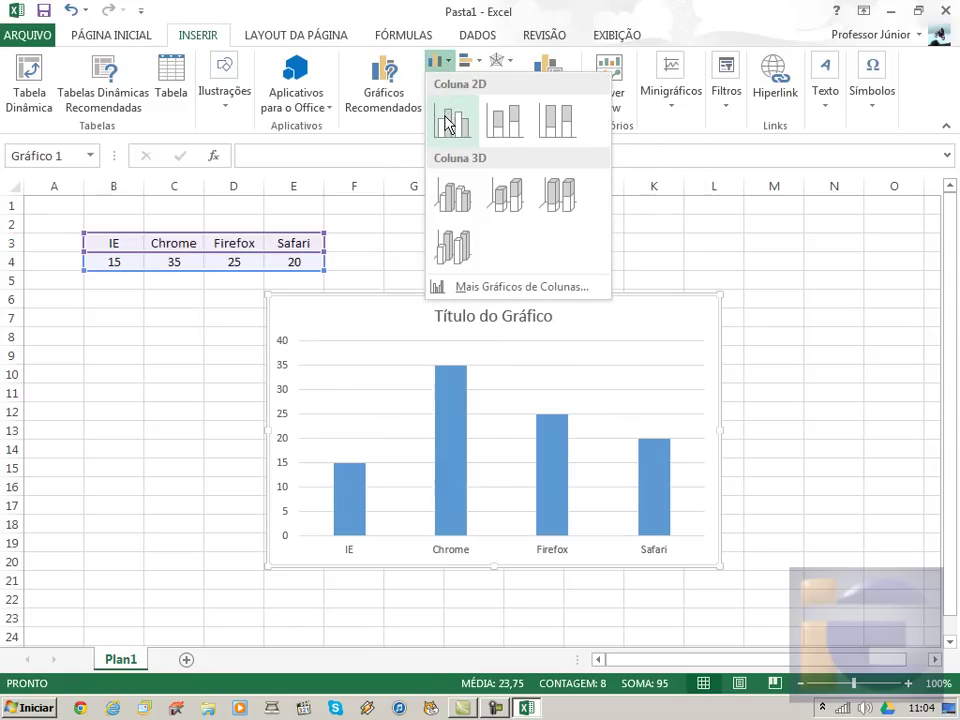
{"action": "left_click", "coordinate": [457, 199]}
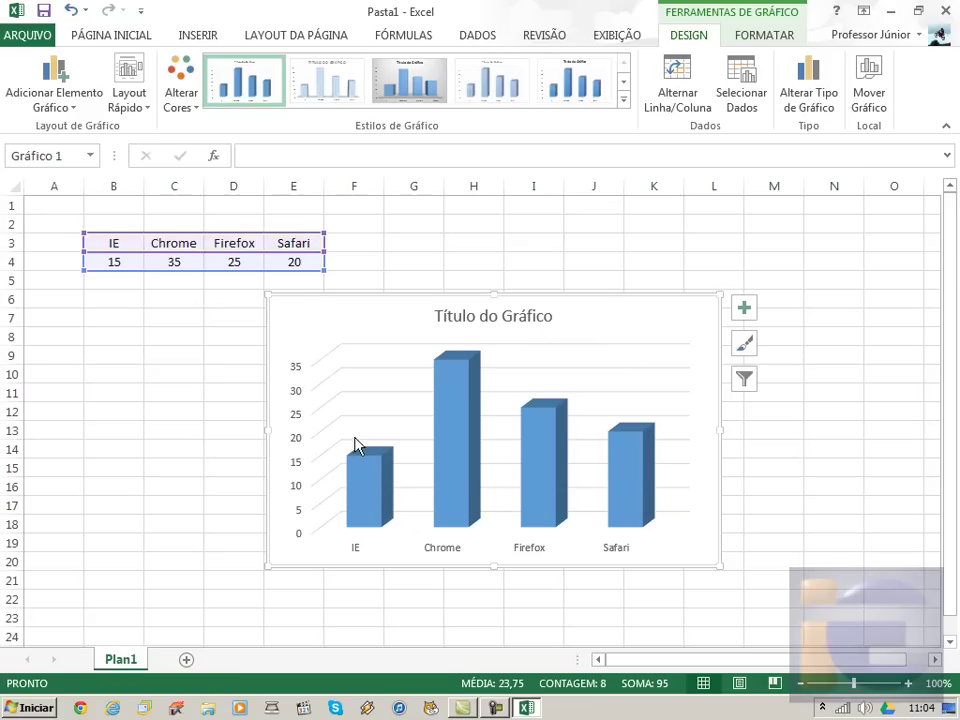
Change the IE value in B4 from 15 to 5
{"action": "left_click", "coordinate": [129, 261]}
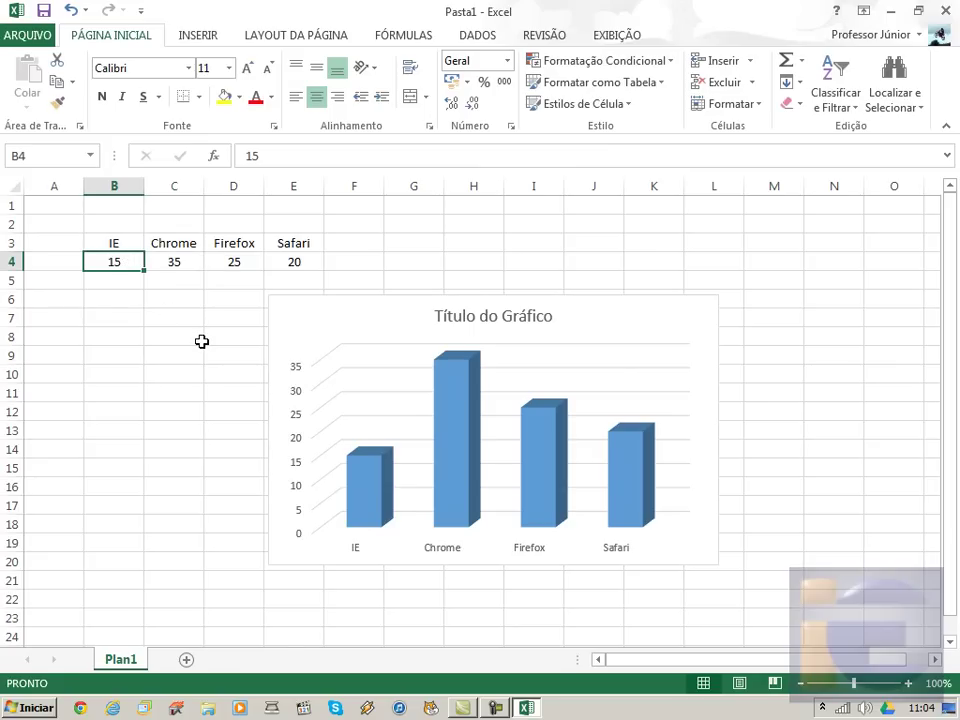
{"action": "type", "text": "5"}
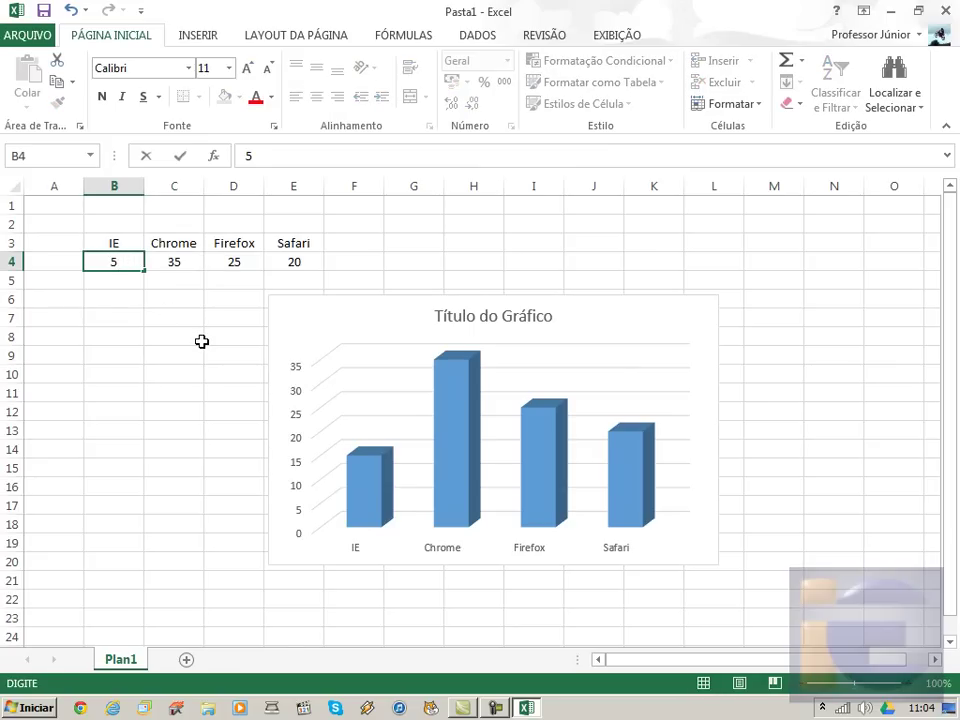
{"action": "mouse_move", "coordinate": [365, 490]}
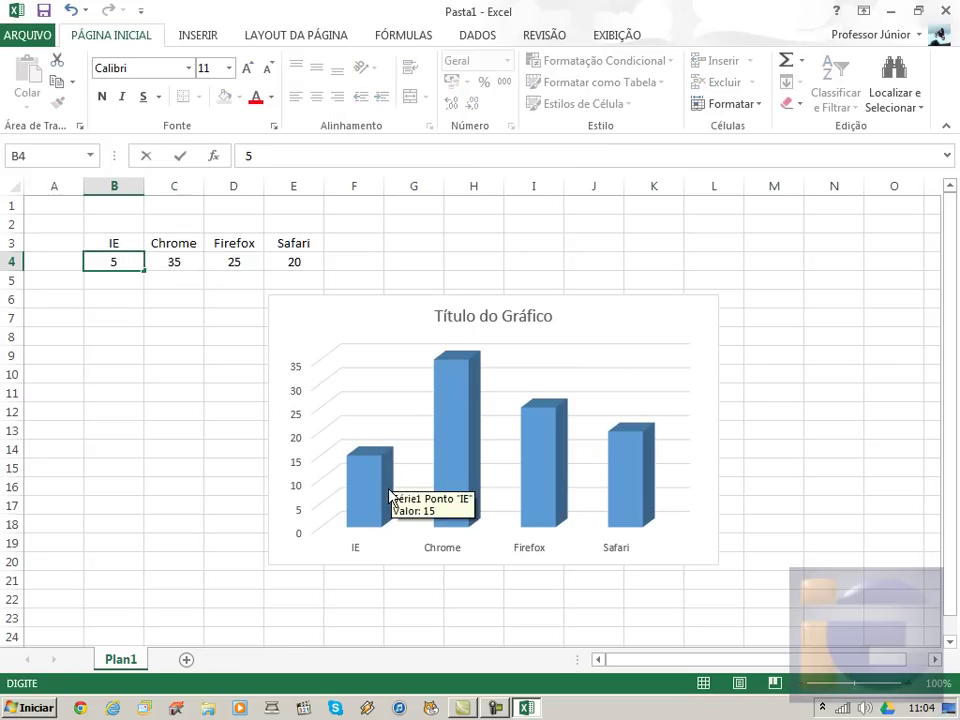
{"action": "key", "text": "Return"}
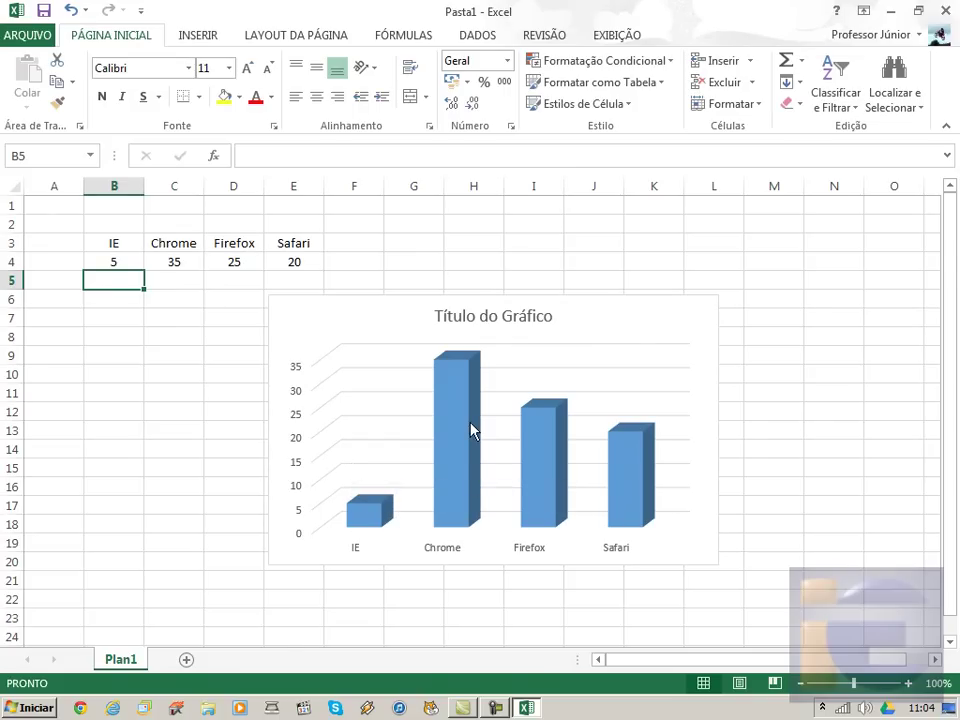
{"action": "left_click", "coordinate": [293, 261]}
{"action": "left_click", "coordinate": [248, 260]}
{"action": "left_click", "coordinate": [184, 259]}
{"action": "left_click", "coordinate": [137, 261]}
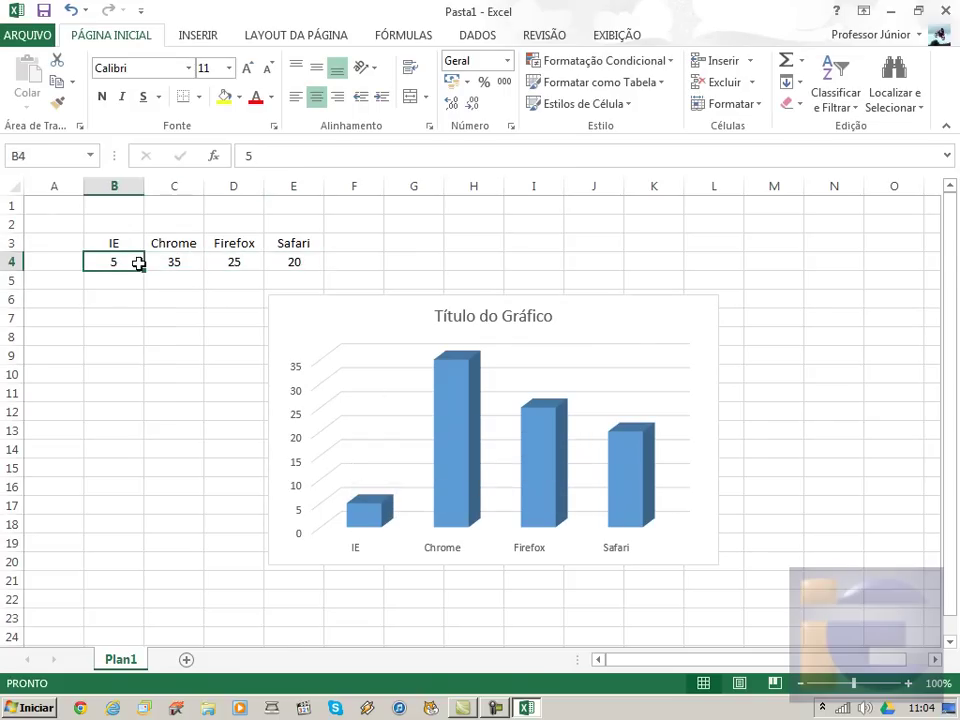
Replace the placeholder chart title with 'Navegadores'
{"action": "left_click", "coordinate": [454, 319]}
{"action": "left_click_drag", "start_coordinate": [437, 316], "coordinate": [563, 315]}
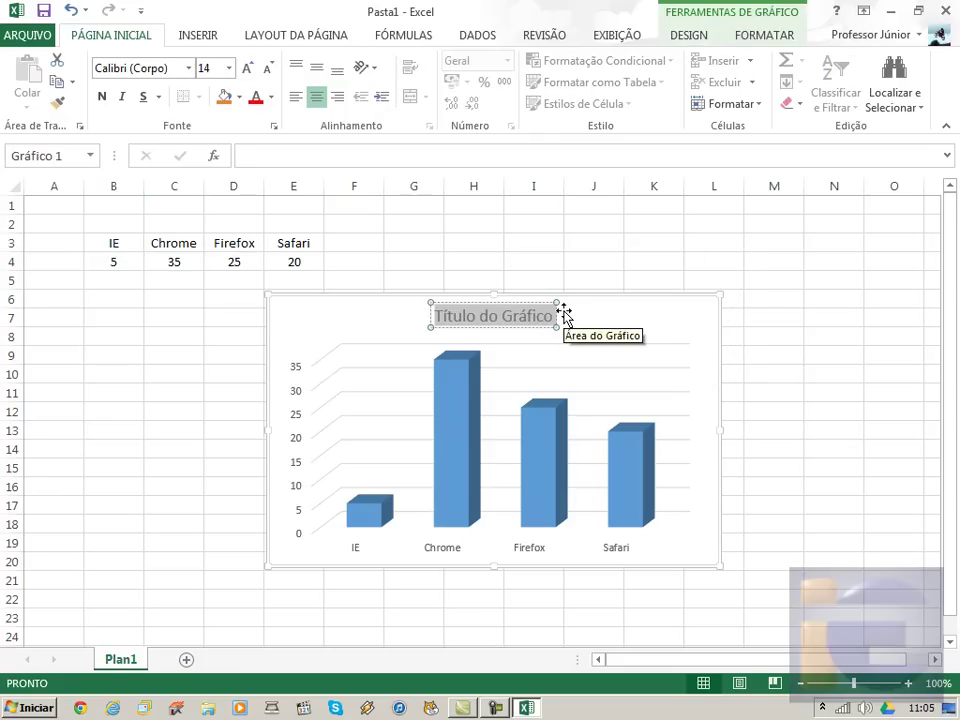
{"action": "type", "text": "Navegadores"}
Use the Estilos de Gráfico button to apply the dark gradient style with value labels
{"action": "left_click", "coordinate": [784, 358]}
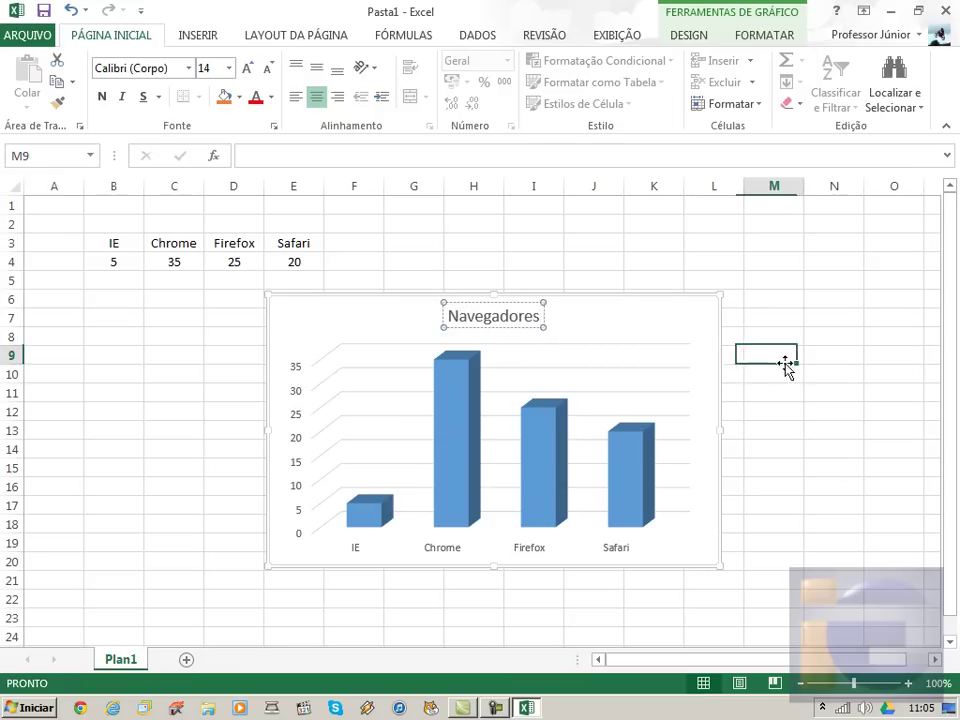
{"action": "left_click", "coordinate": [716, 328]}
{"action": "left_click", "coordinate": [744, 343]}
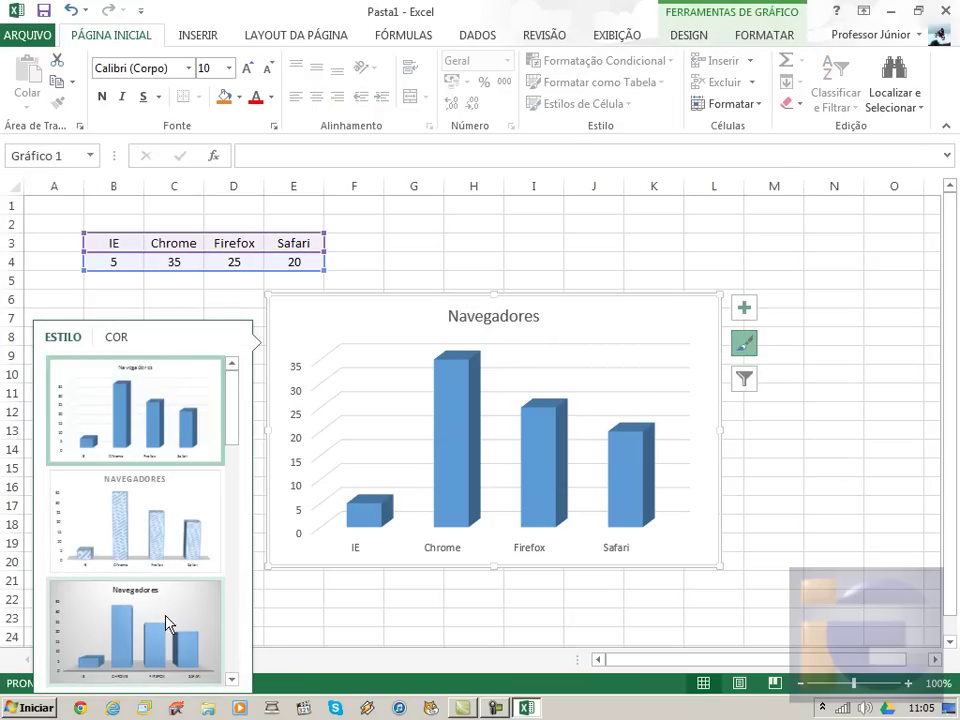
{"action": "left_click", "coordinate": [166, 623]}
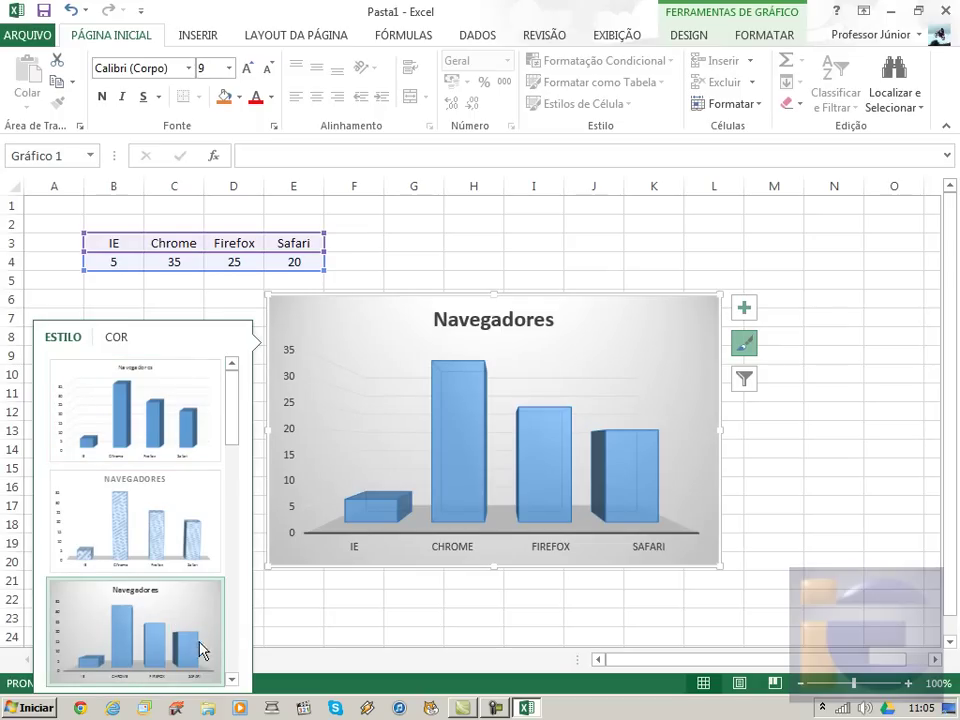
{"action": "left_click", "coordinate": [231, 679]}
{"action": "left_click", "coordinate": [231, 679]}
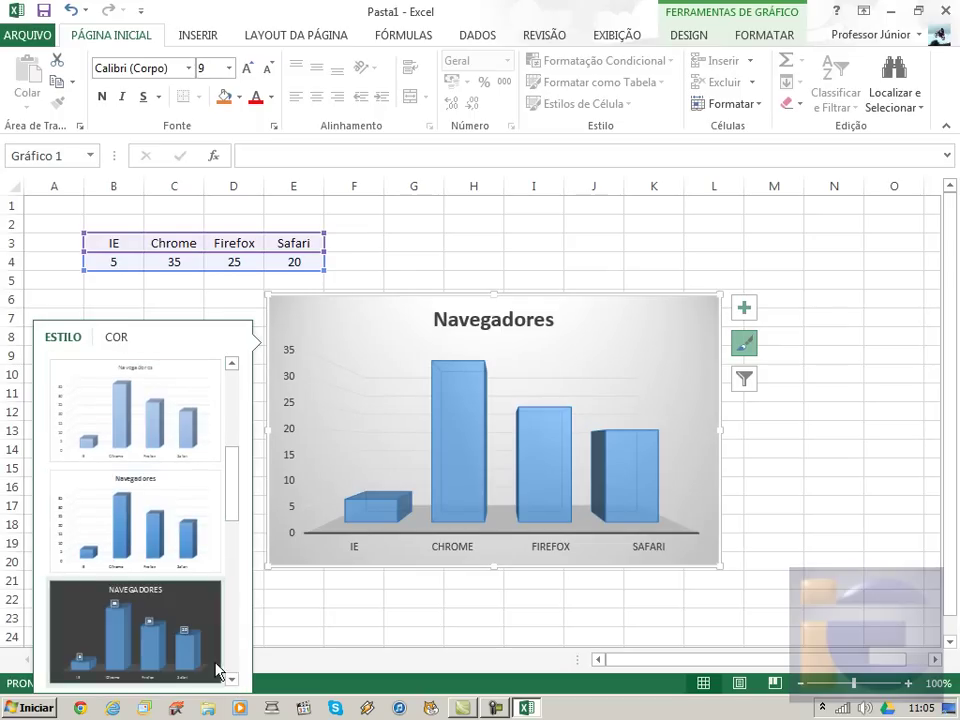
{"action": "left_click", "coordinate": [213, 669]}
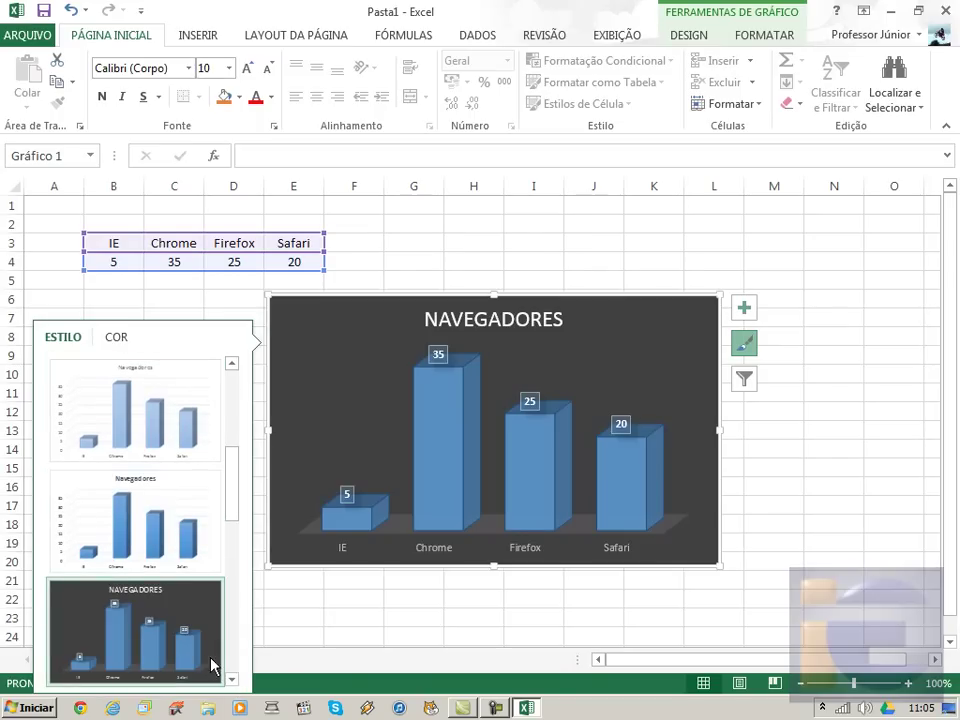
{"action": "left_click", "coordinate": [231, 679]}
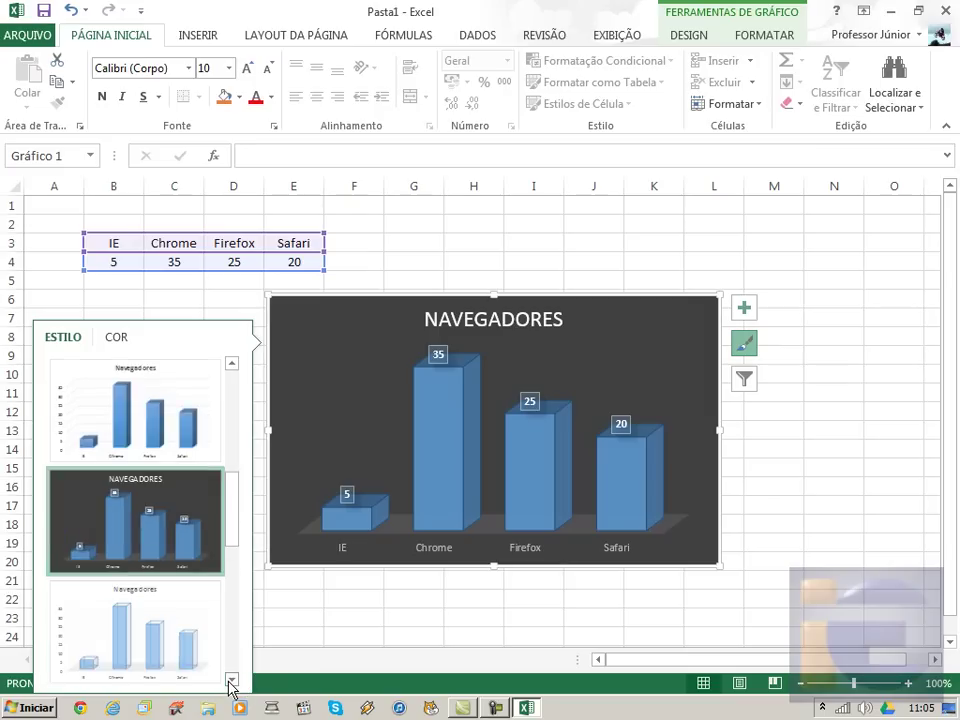
{"action": "left_click", "coordinate": [231, 679]}
{"action": "left_click", "coordinate": [196, 627]}
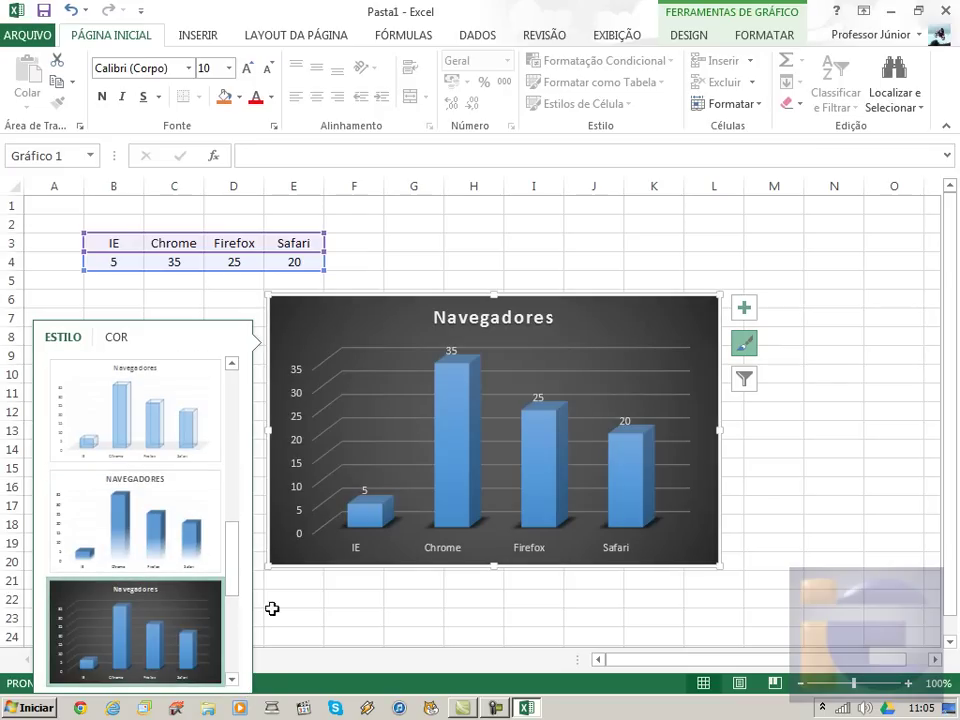
{"action": "left_click", "coordinate": [761, 532]}
Nudge the Navegadores chart right and down, then shrink it from its bottom-right corner
{"action": "left_click", "coordinate": [716, 522]}
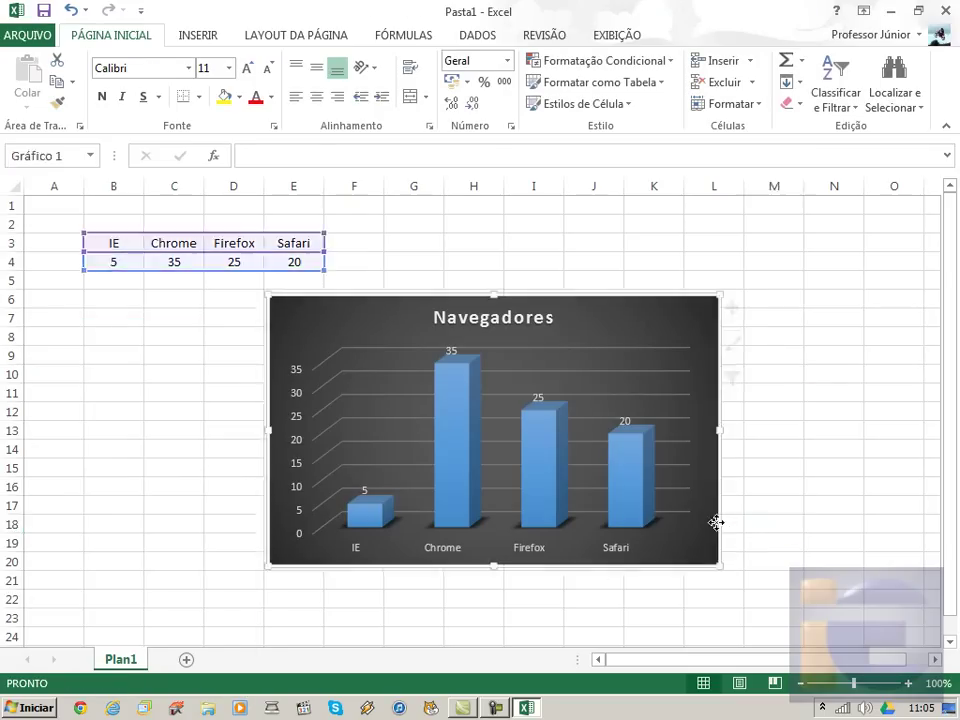
{"action": "left_click_drag", "start_coordinate": [716, 522], "coordinate": [730, 530]}
{"action": "left_click_drag", "start_coordinate": [736, 574], "coordinate": [644, 542]}
{"action": "left_click", "coordinate": [698, 521]}
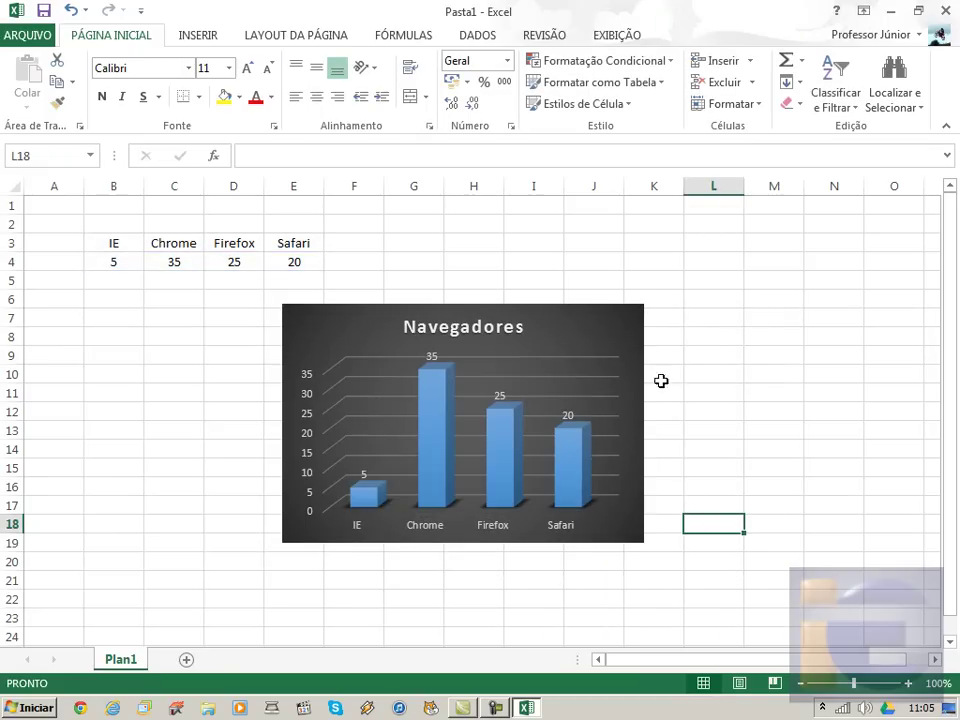
{"action": "left_click", "coordinate": [674, 353]}
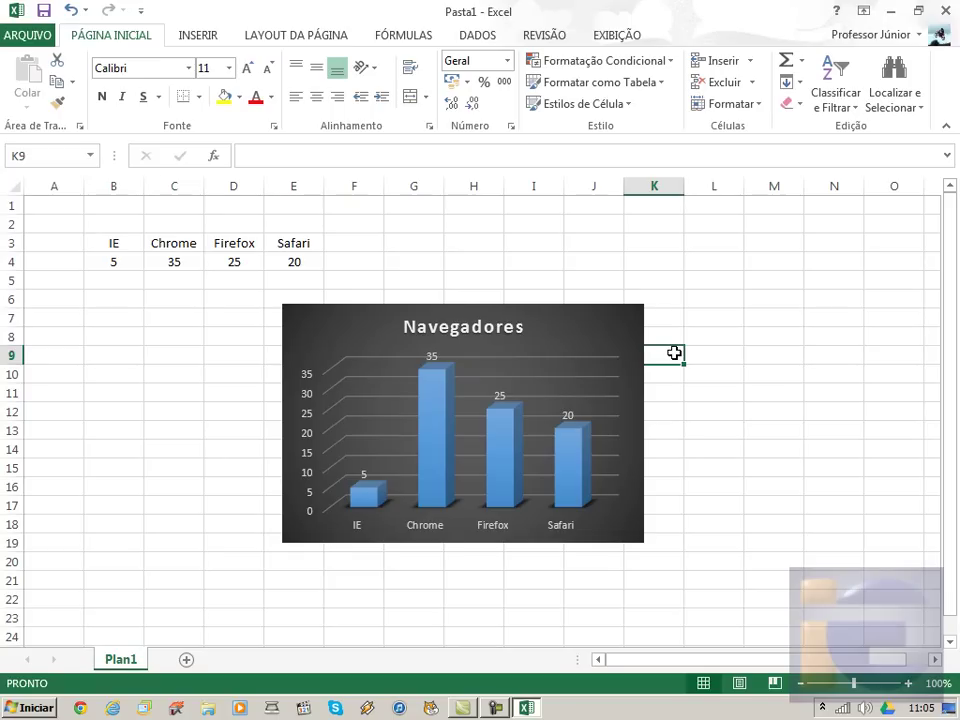
{"action": "left_click", "coordinate": [671, 448]}
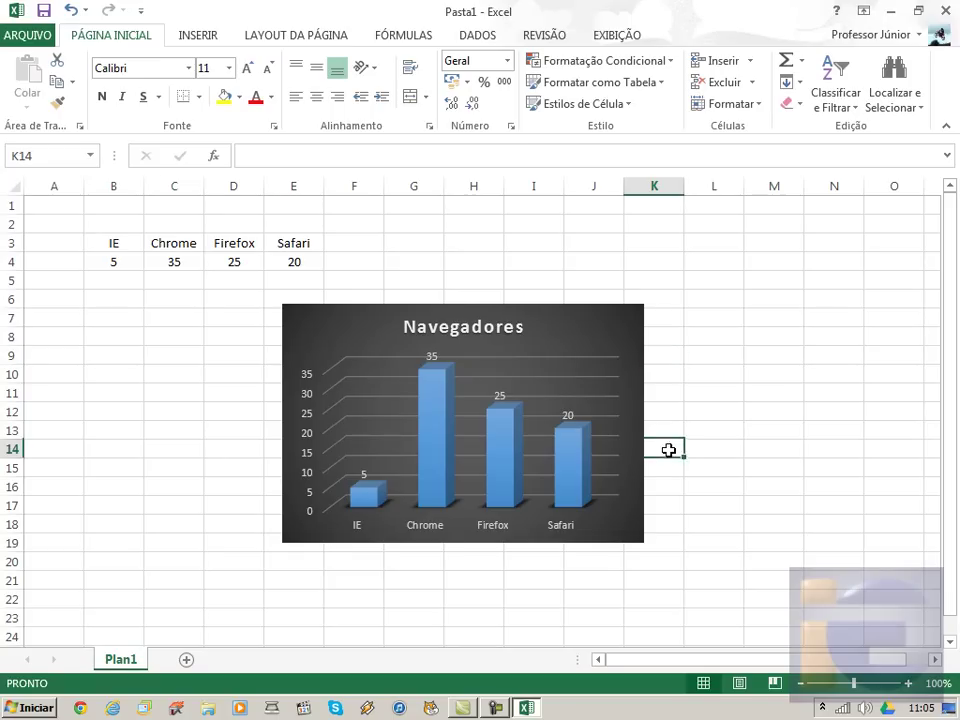
Minimize Excel and create a desktop folder named 'Criando gráficos no Excel'
{"action": "left_click", "coordinate": [895, 12]}
{"action": "right_click", "coordinate": [463, 243]}
{"action": "mouse_move", "coordinate": [540, 389]}
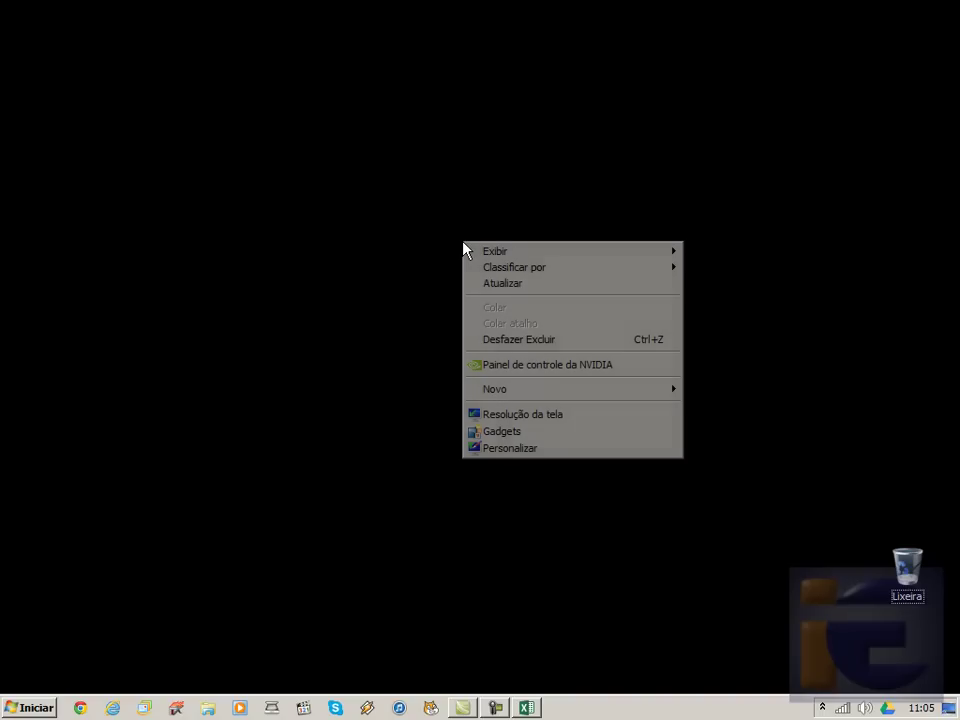
{"action": "left_click", "coordinate": [733, 391]}
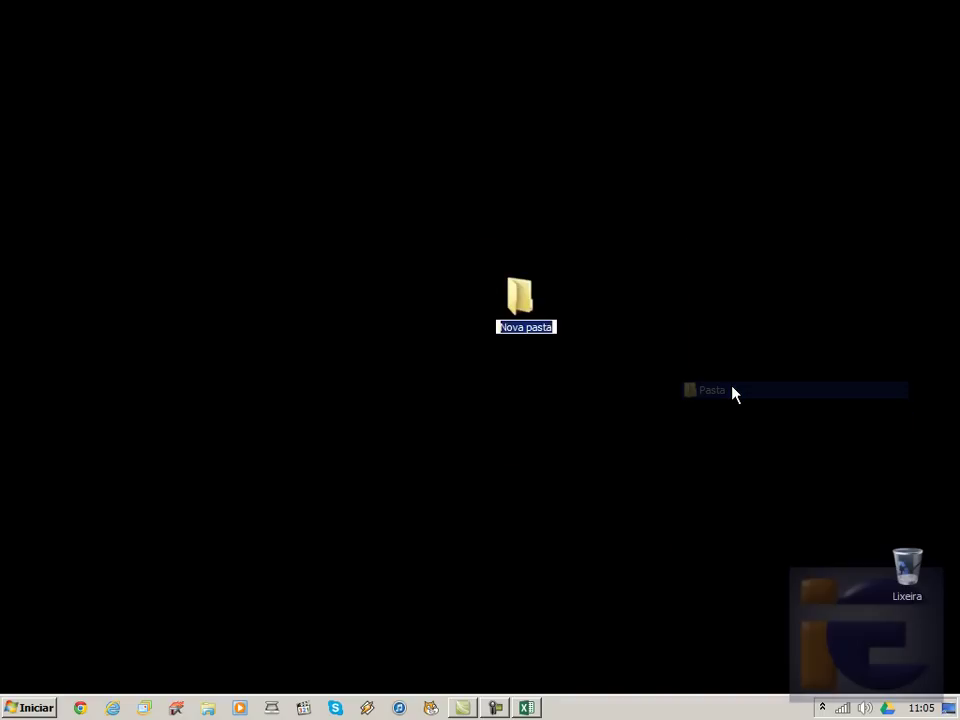
{"action": "type", "text": "Criando gráficos no Excel"}
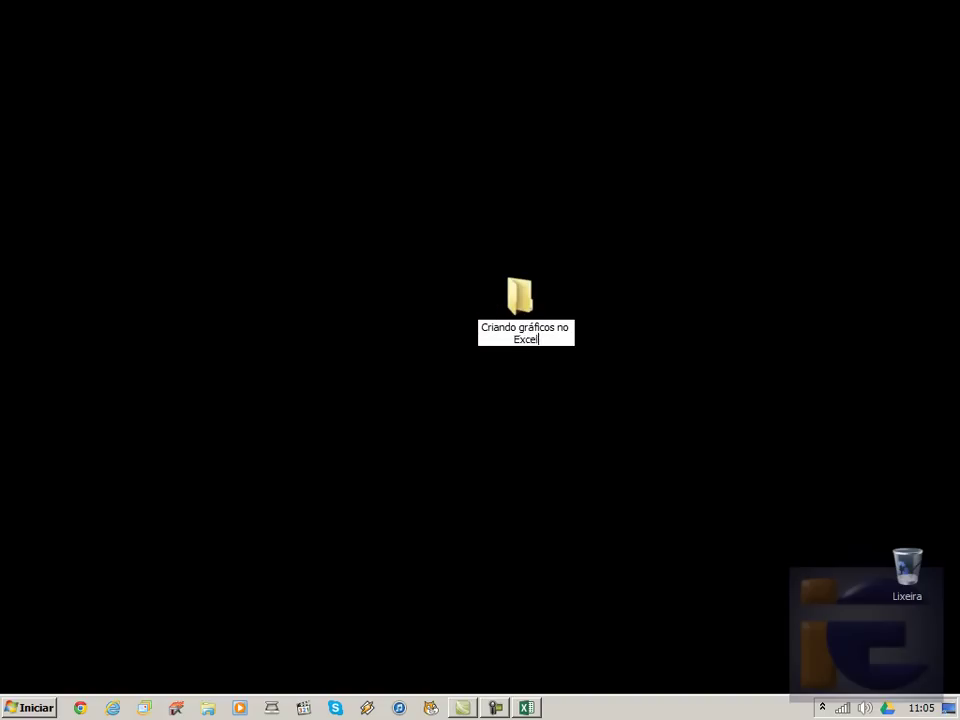
{"action": "key", "text": "Return"}
Save the Excel workbook, renamed from Pasta1 to pesquisa, into the desktop's Criando gráficos no Excel folder
{"action": "left_click", "coordinate": [527, 708]}
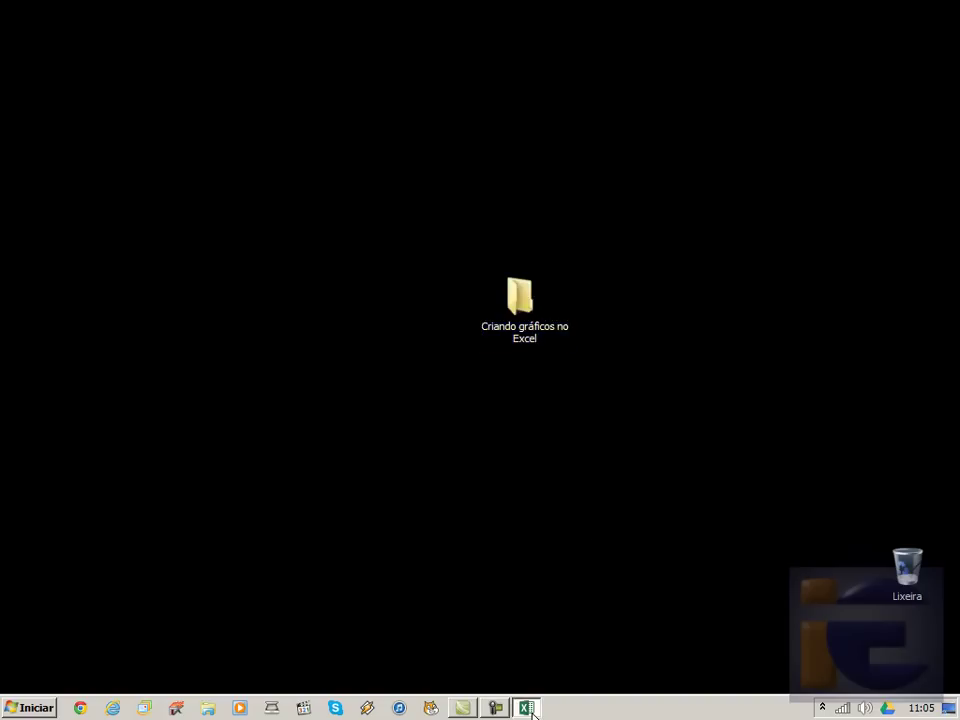
{"action": "left_click", "coordinate": [28, 38]}
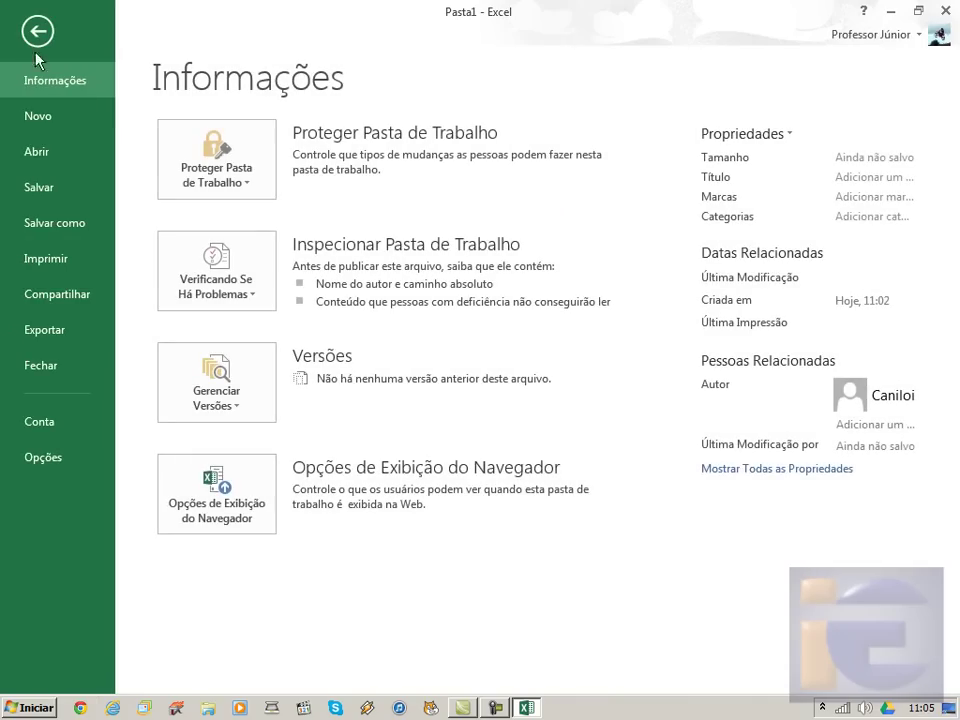
{"action": "left_click", "coordinate": [56, 222]}
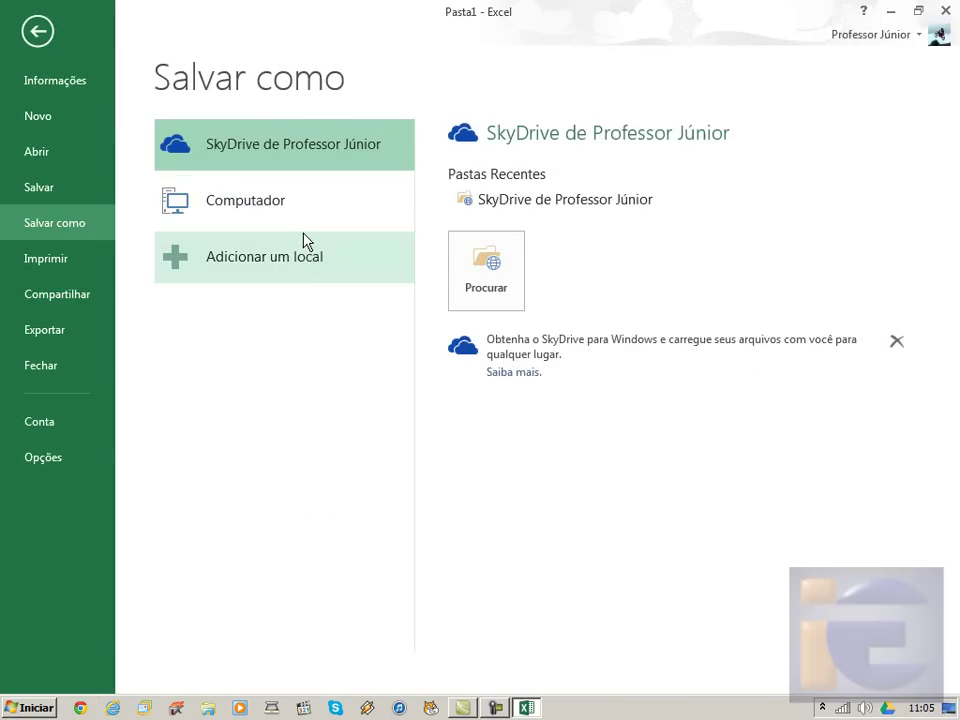
{"action": "left_click", "coordinate": [280, 212]}
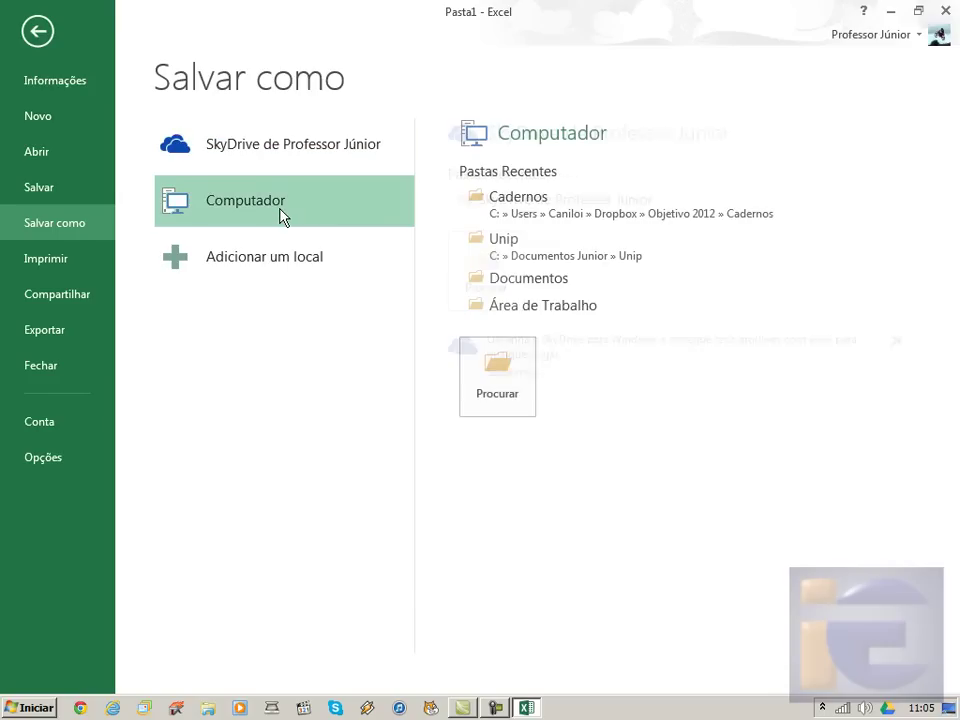
{"action": "left_click", "coordinate": [501, 306]}
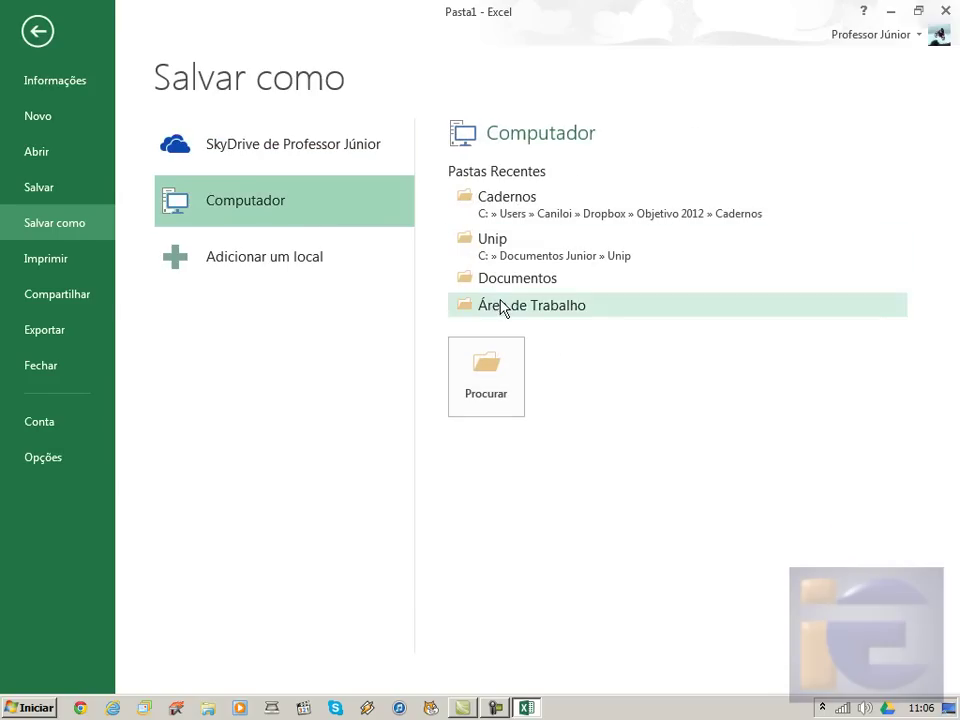
{"action": "left_click", "coordinate": [236, 186]}
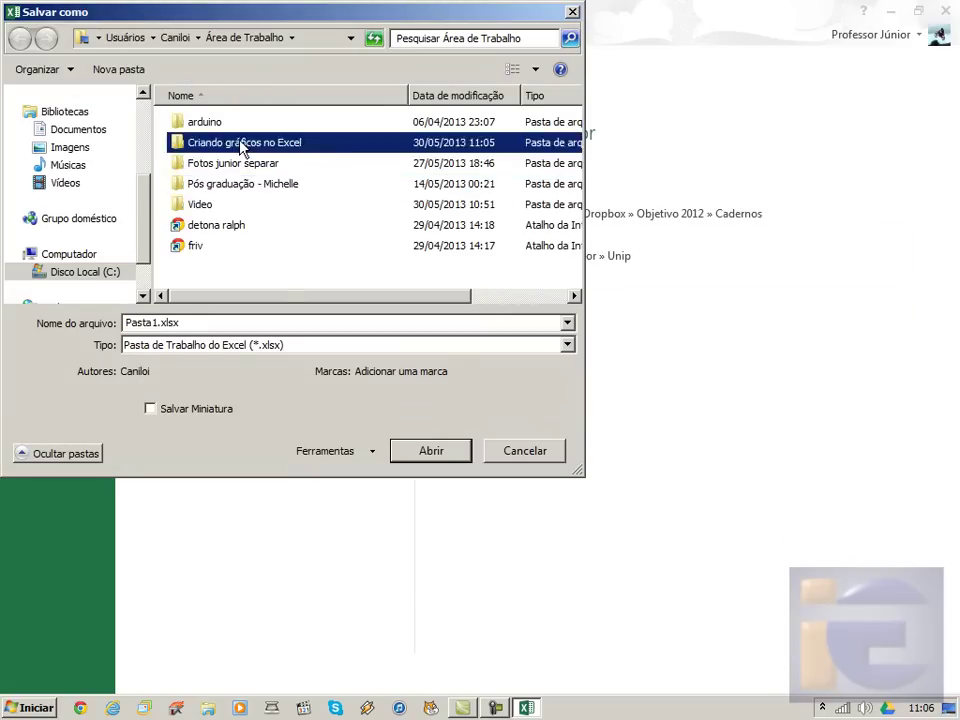
{"action": "double_click", "coordinate": [242, 142]}
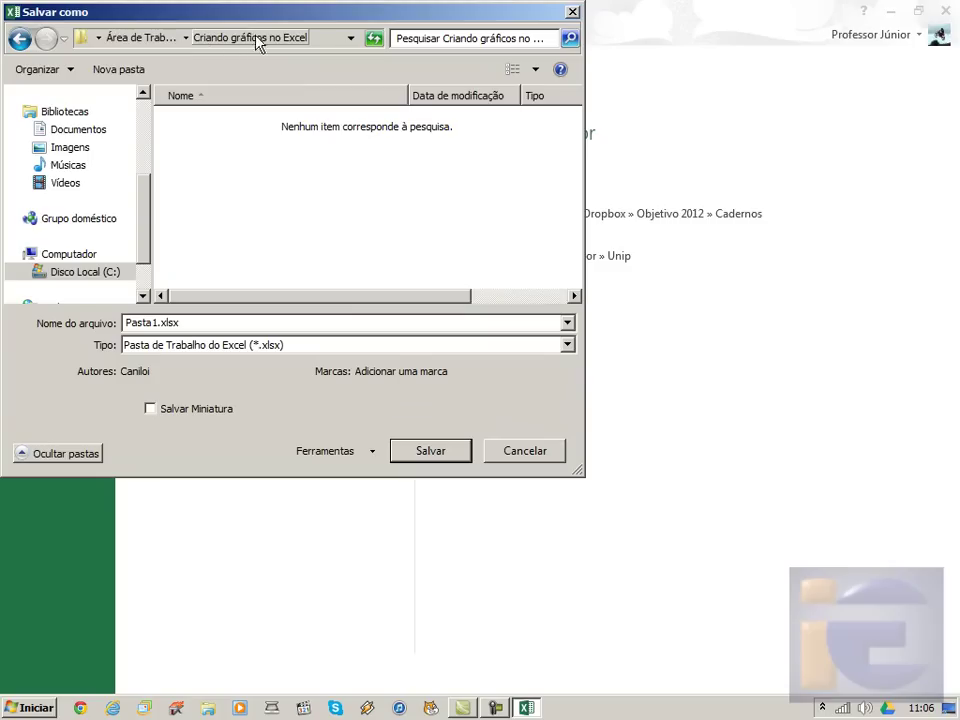
{"action": "double_click", "coordinate": [160, 322]}
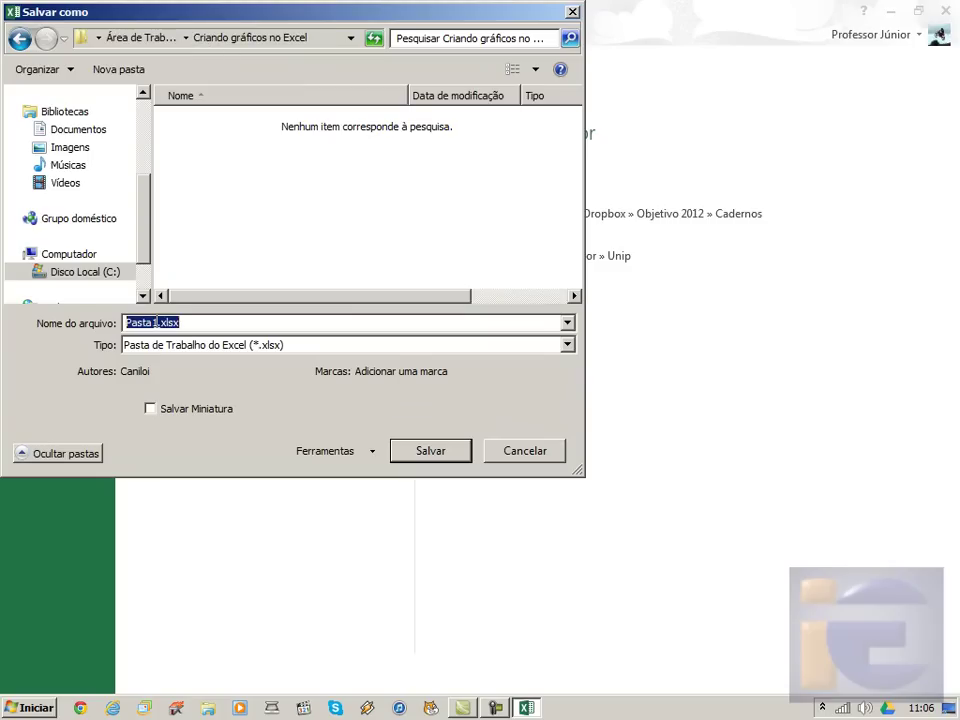
{"action": "left_click", "coordinate": [158, 322]}
{"action": "double_click", "coordinate": [158, 322]}
{"action": "type", "text": "pesquisa"}
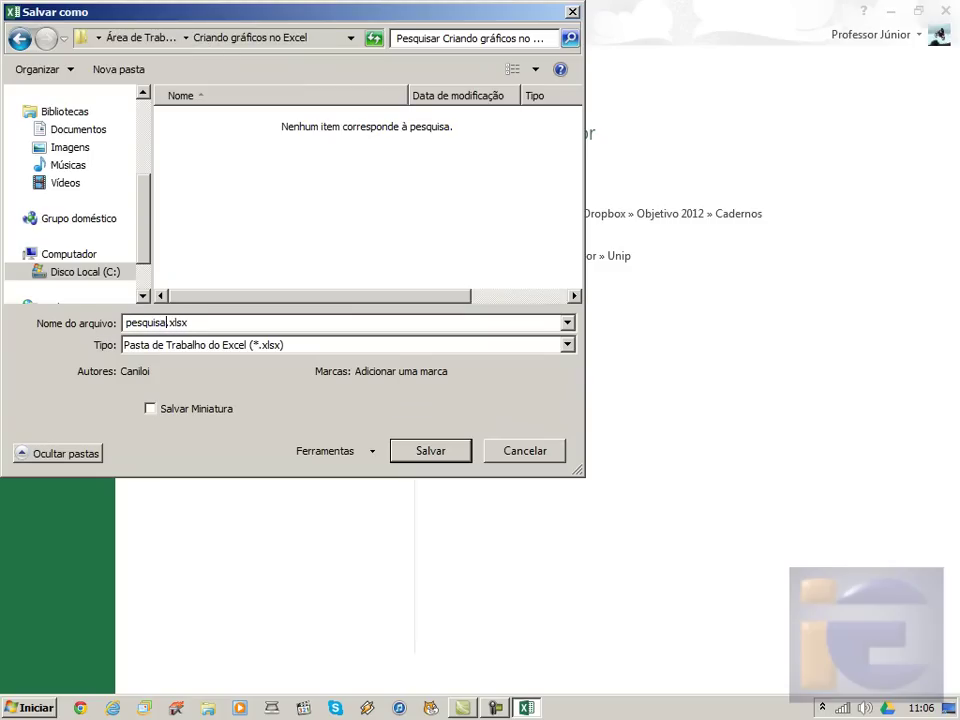
{"action": "left_click", "coordinate": [435, 455]}
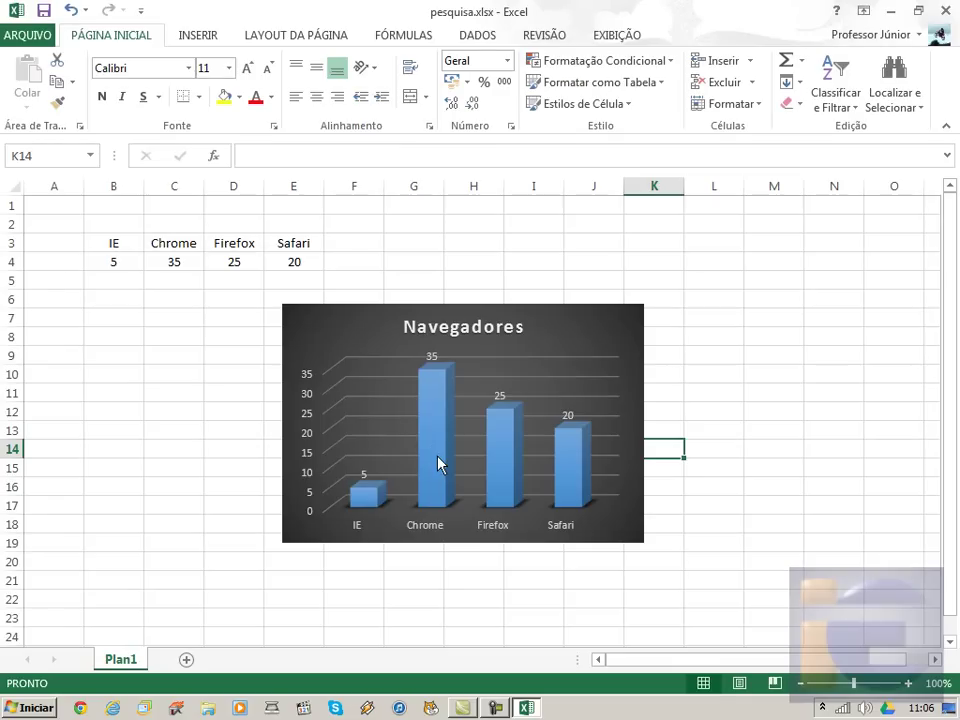
Launch Paint from the Start menu's Acessórios folder, then return to the pesquisa.xlsx workbook
{"action": "left_click", "coordinate": [481, 280]}
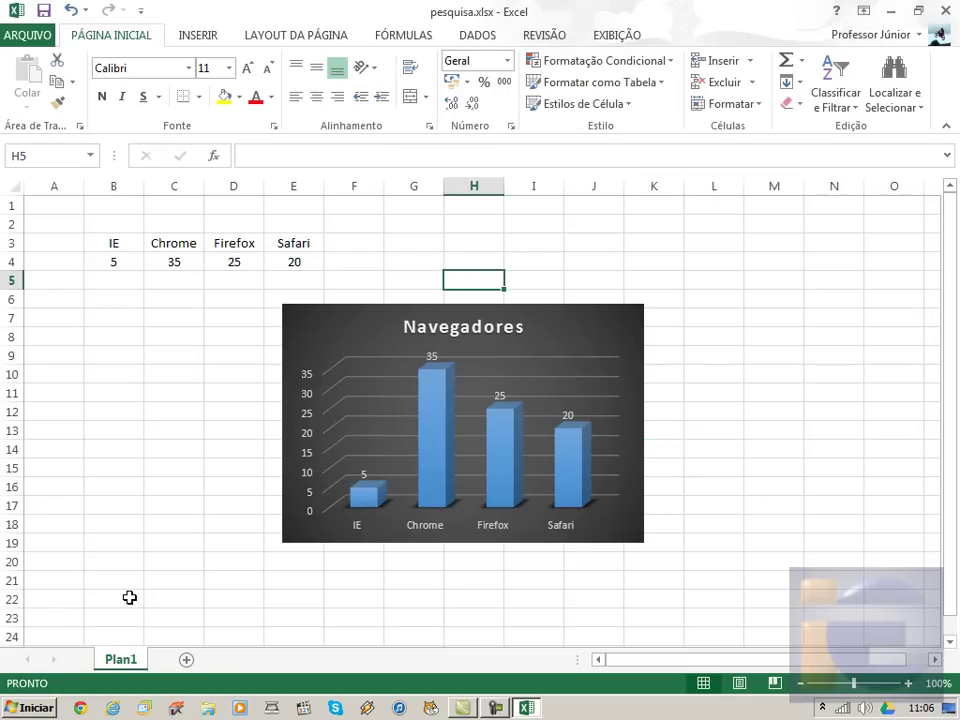
{"action": "left_click", "coordinate": [30, 707]}
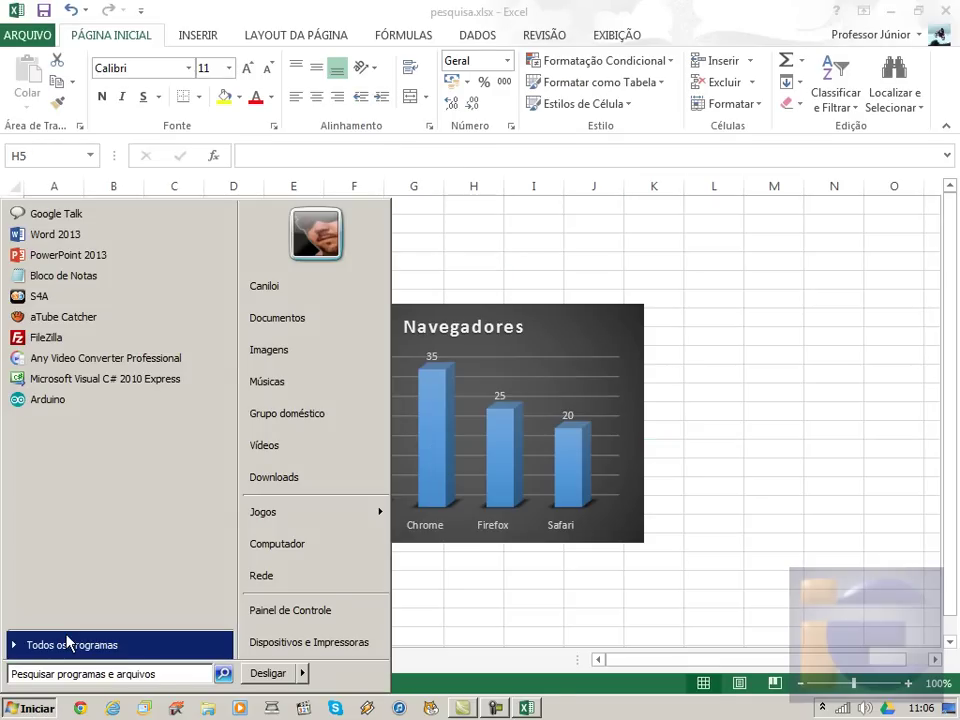
{"action": "left_click", "coordinate": [68, 642]}
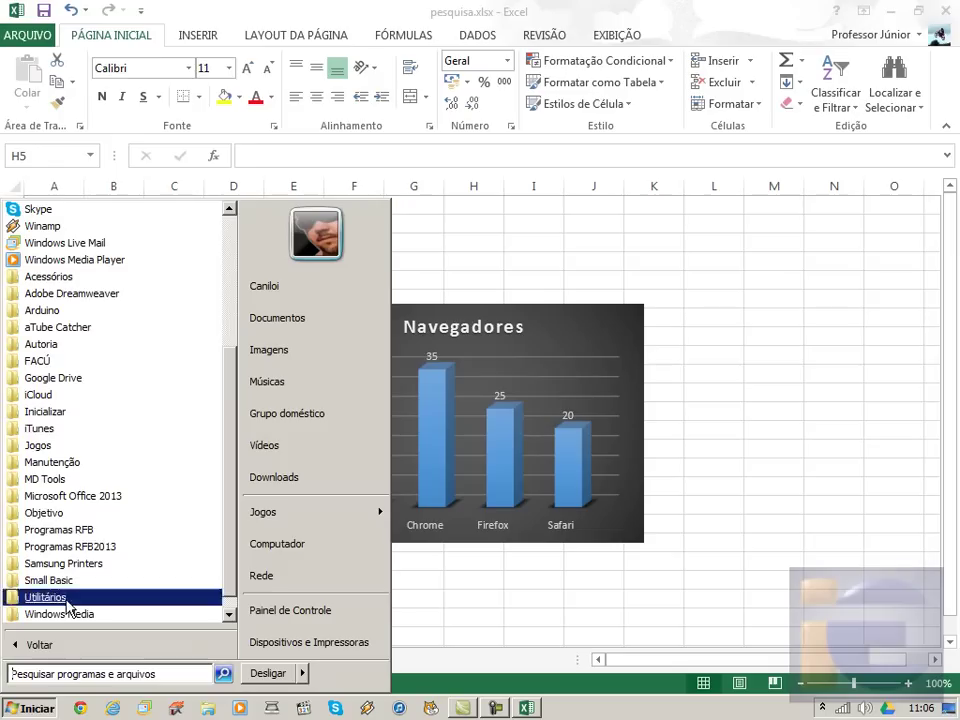
{"action": "left_click", "coordinate": [95, 276]}
{"action": "left_click", "coordinate": [55, 463]}
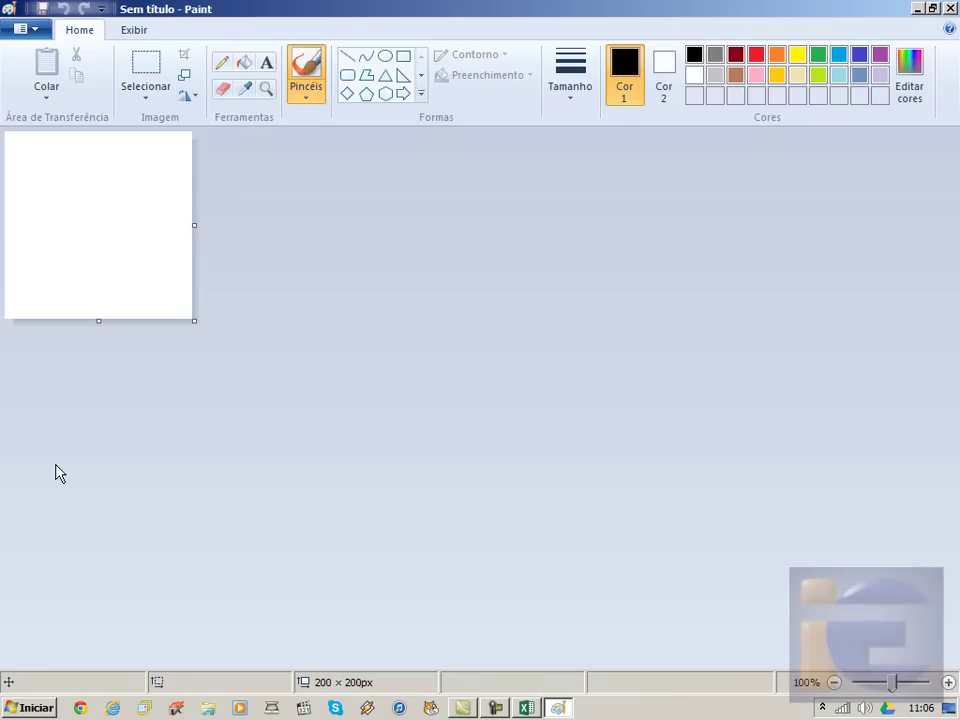
{"action": "left_click", "coordinate": [527, 708]}
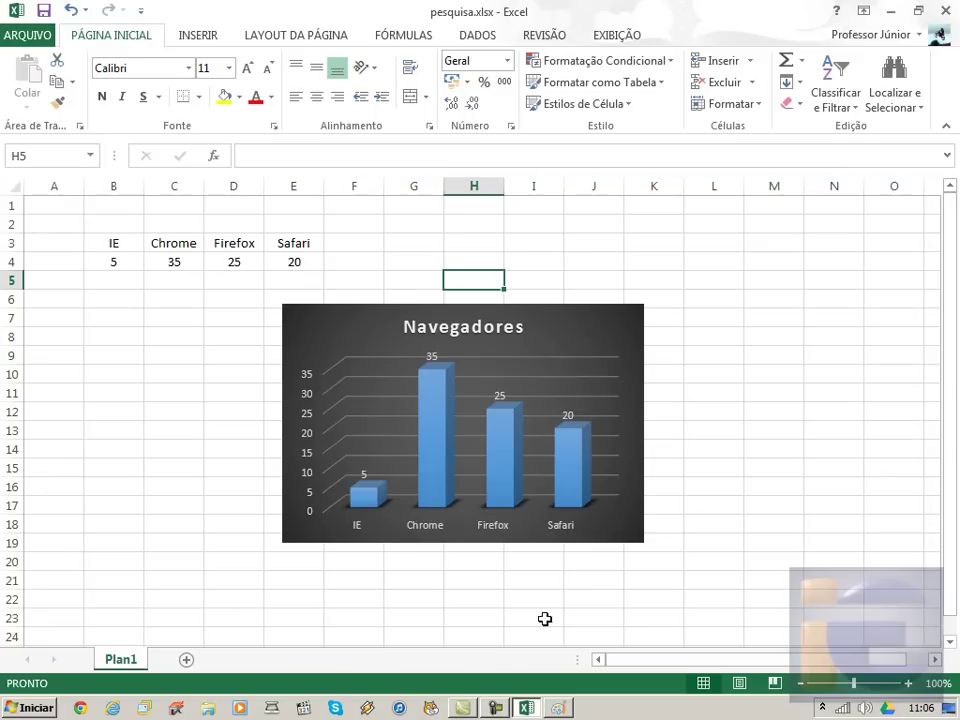
Copy the whole Navegadores bar chart from its border's shortcut menu and switch to the Paint canvas
{"action": "left_click", "coordinate": [644, 347]}
{"action": "right_click", "coordinate": [644, 344]}
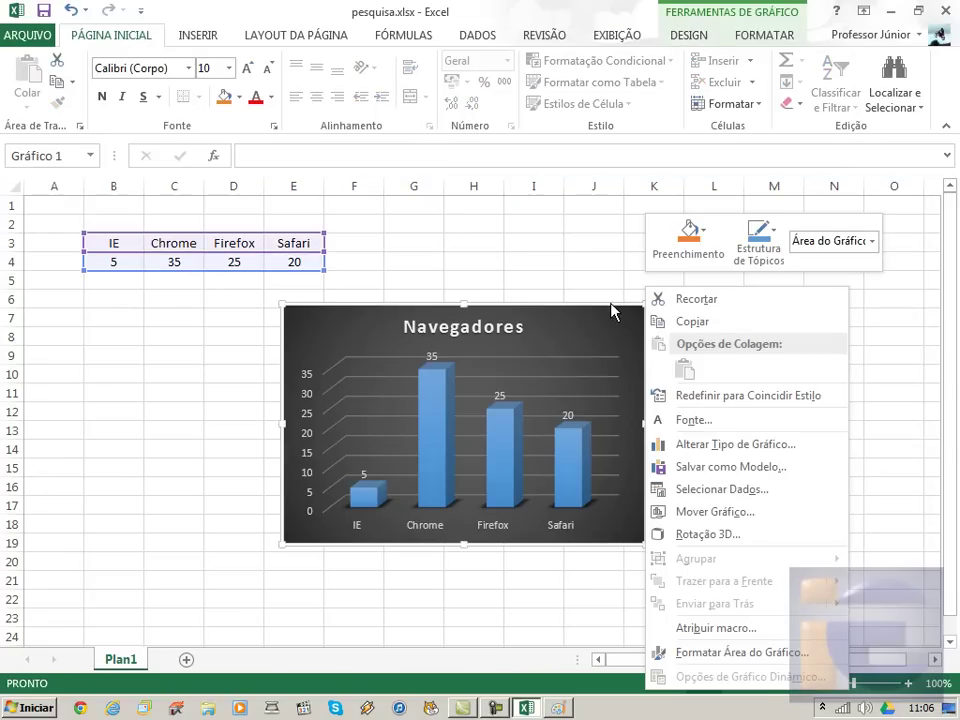
{"action": "right_click", "coordinate": [610, 311]}
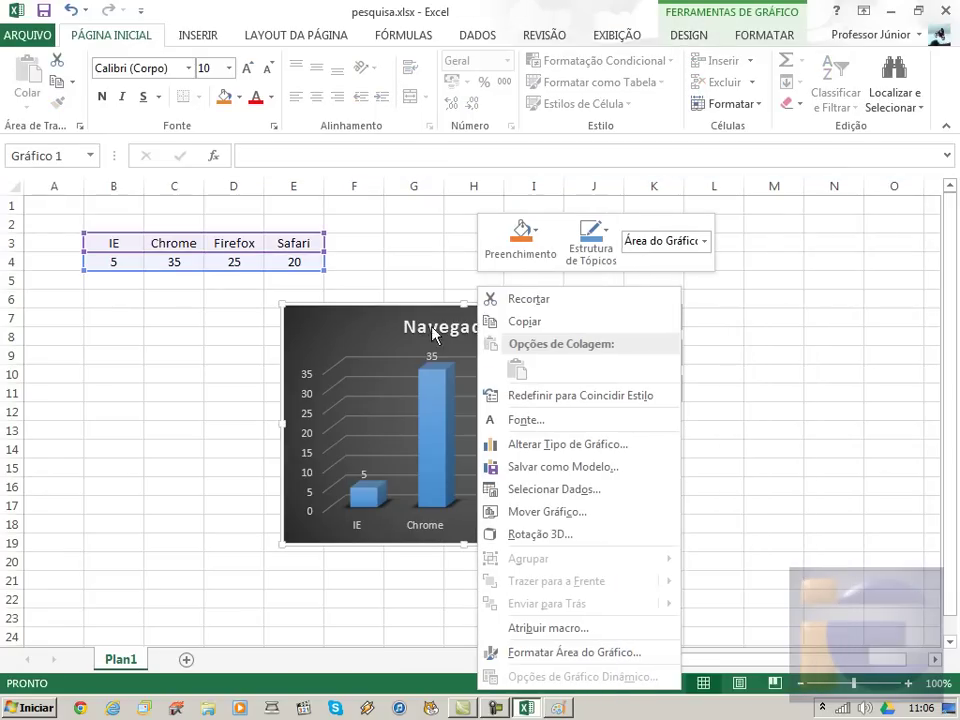
{"action": "left_click", "coordinate": [392, 313]}
{"action": "right_click", "coordinate": [390, 306]}
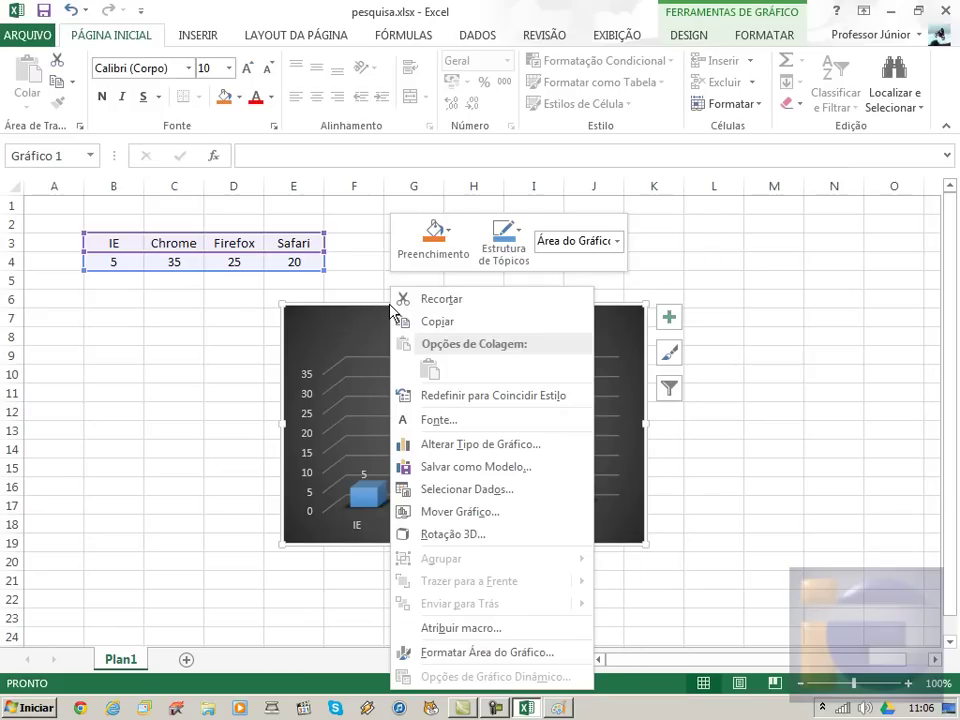
{"action": "left_click", "coordinate": [425, 322]}
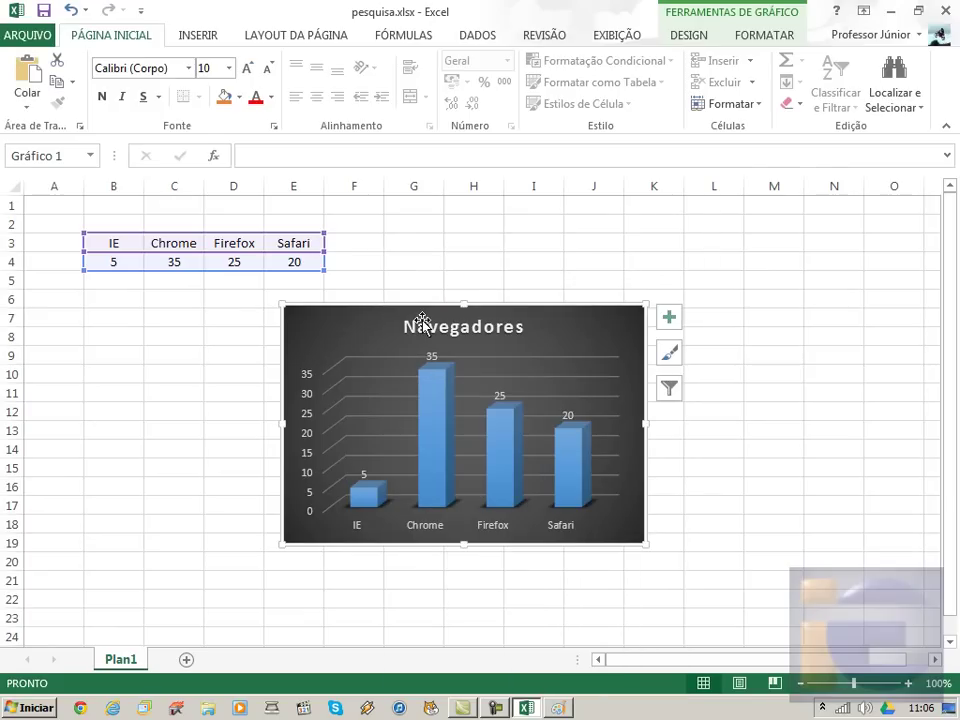
{"action": "left_click", "coordinate": [563, 708]}
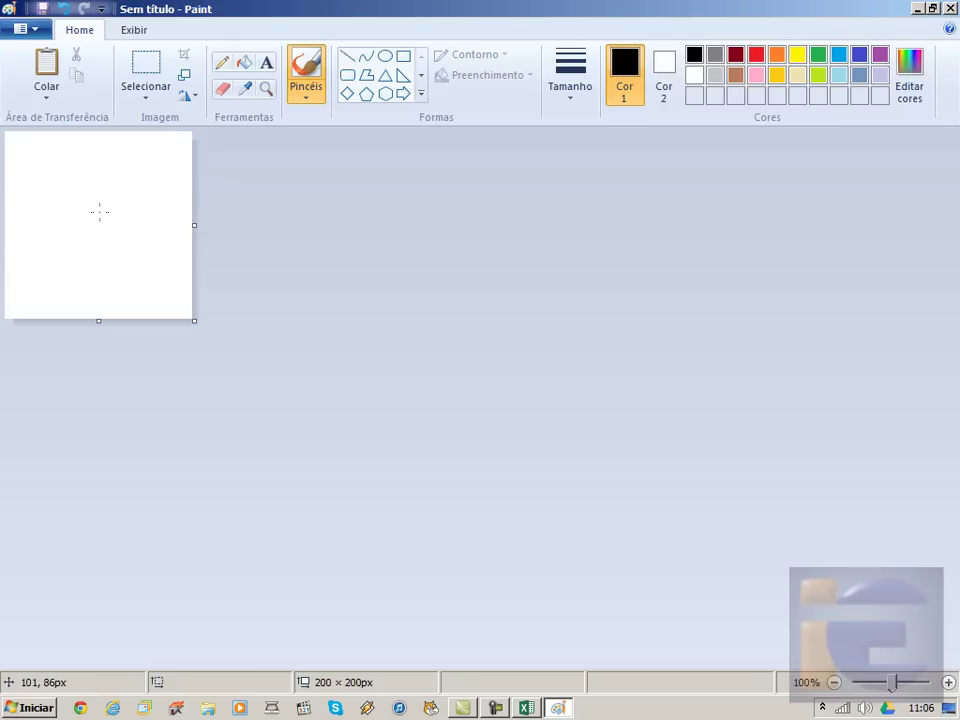
Paste the chart into Paint and start a JPEG save in the Criando gráficos no Excel folder
{"action": "left_click", "coordinate": [42, 72]}
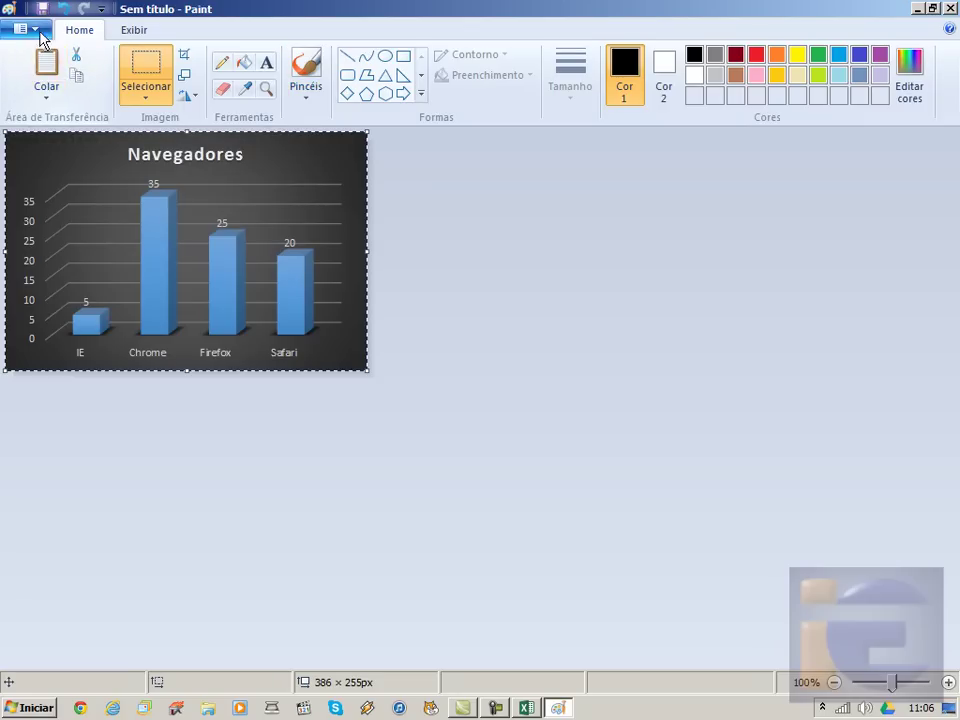
{"action": "left_click", "coordinate": [36, 30]}
{"action": "mouse_move", "coordinate": [110, 188]}
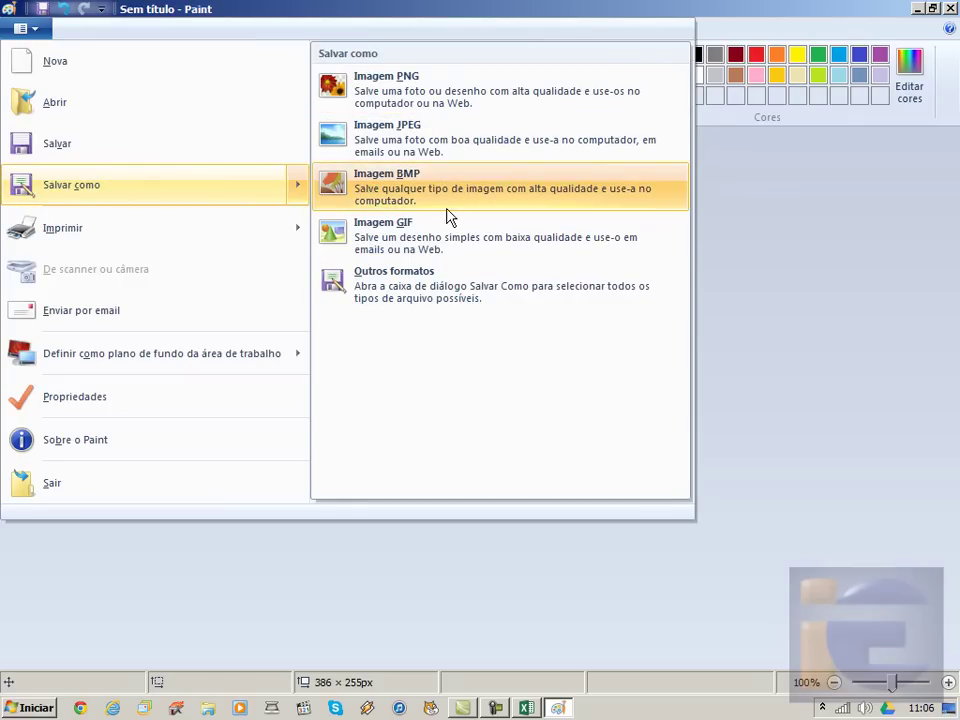
{"action": "left_click", "coordinate": [417, 144]}
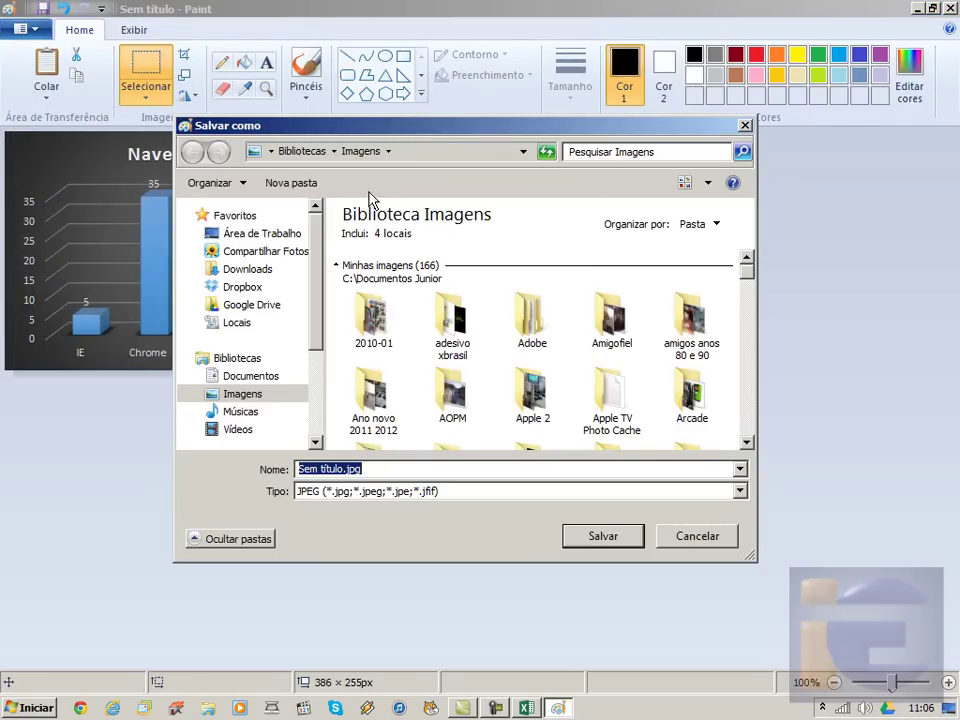
{"action": "left_click", "coordinate": [291, 240]}
{"action": "left_click", "coordinate": [458, 285]}
{"action": "scroll", "coordinate": [461, 288], "scroll_direction": "down", "scroll_amount": 2}
{"action": "double_click", "coordinate": [435, 414]}
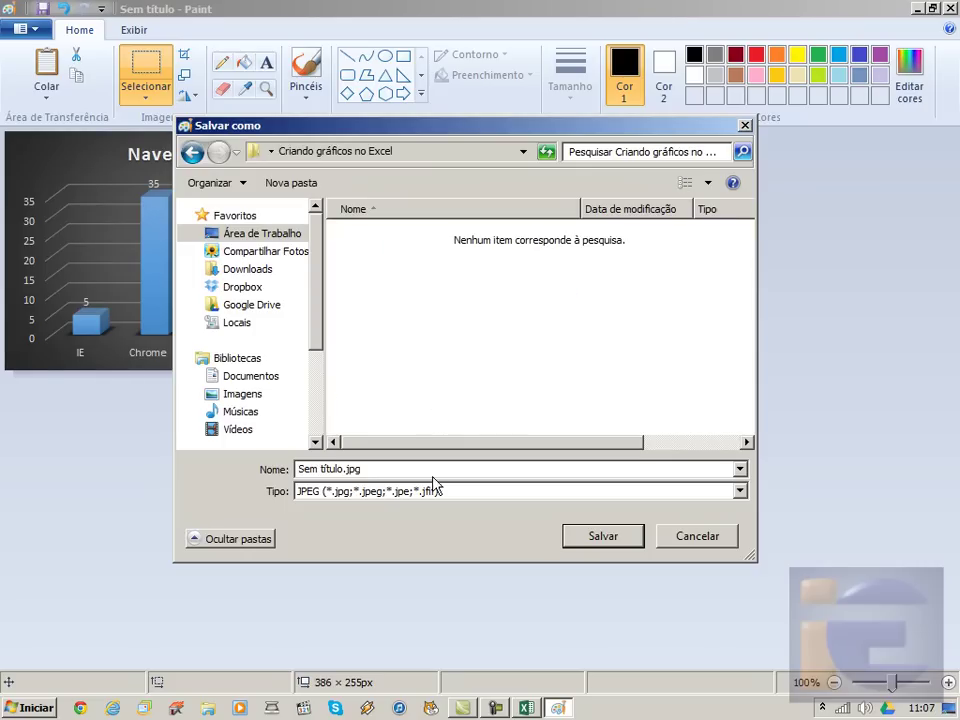
Name the image navegadores, save it as navegadores.jpg, and minimize Paint
{"action": "double_click", "coordinate": [344, 468]}
{"action": "left_click", "coordinate": [344, 468]}
{"action": "double_click", "coordinate": [344, 468]}
{"action": "type", "text": "navegadores"}
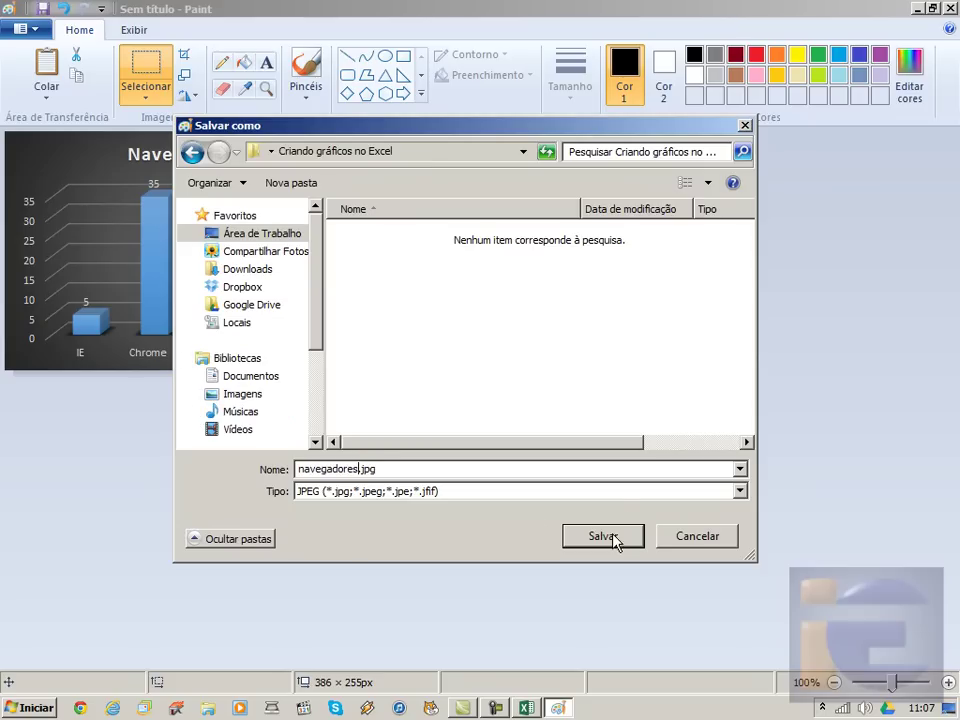
{"action": "left_click", "coordinate": [616, 541]}
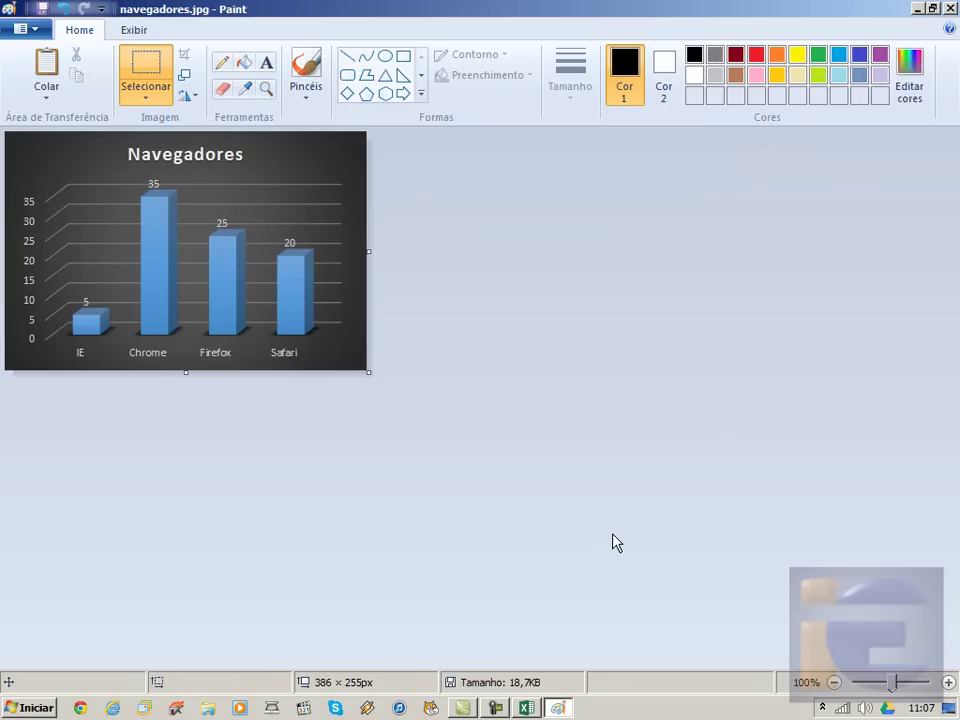
{"action": "left_click", "coordinate": [919, 7]}
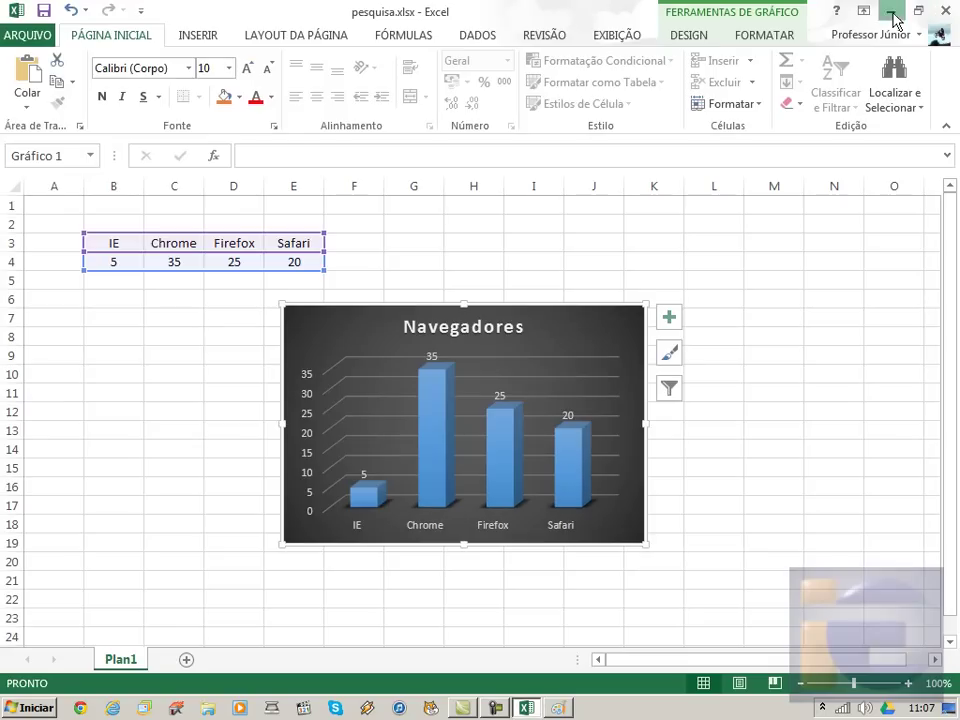
Open the Criando gráficos no Excel folder in Large Icons view and check navegadores.jpg beside pesquisa.xlsx
{"action": "left_click", "coordinate": [891, 12]}
{"action": "double_click", "coordinate": [511, 315]}
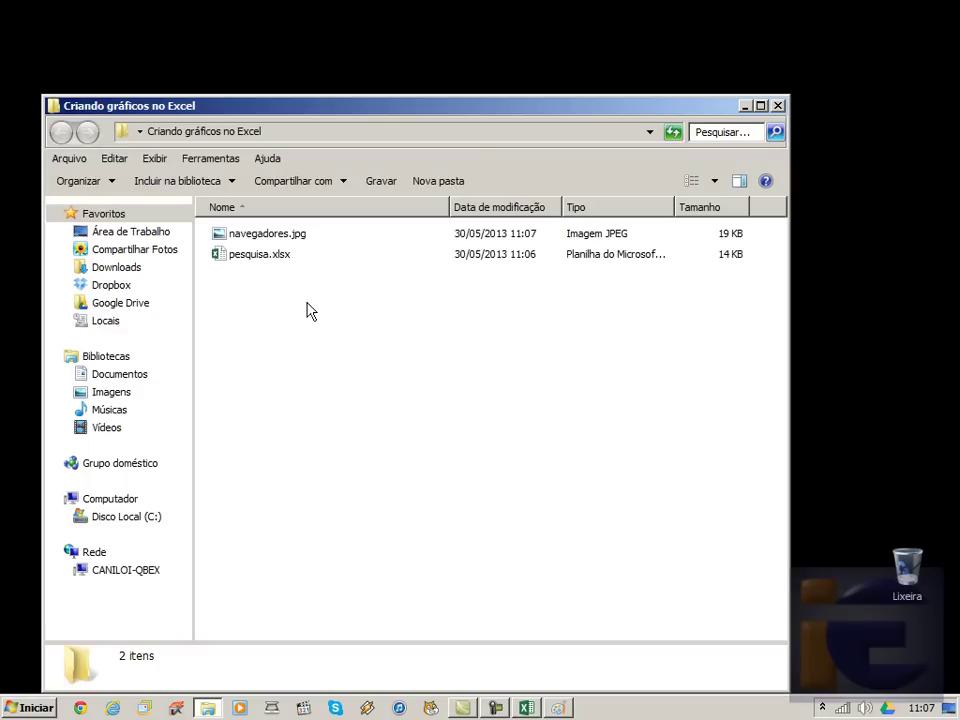
{"action": "left_click", "coordinate": [716, 181]}
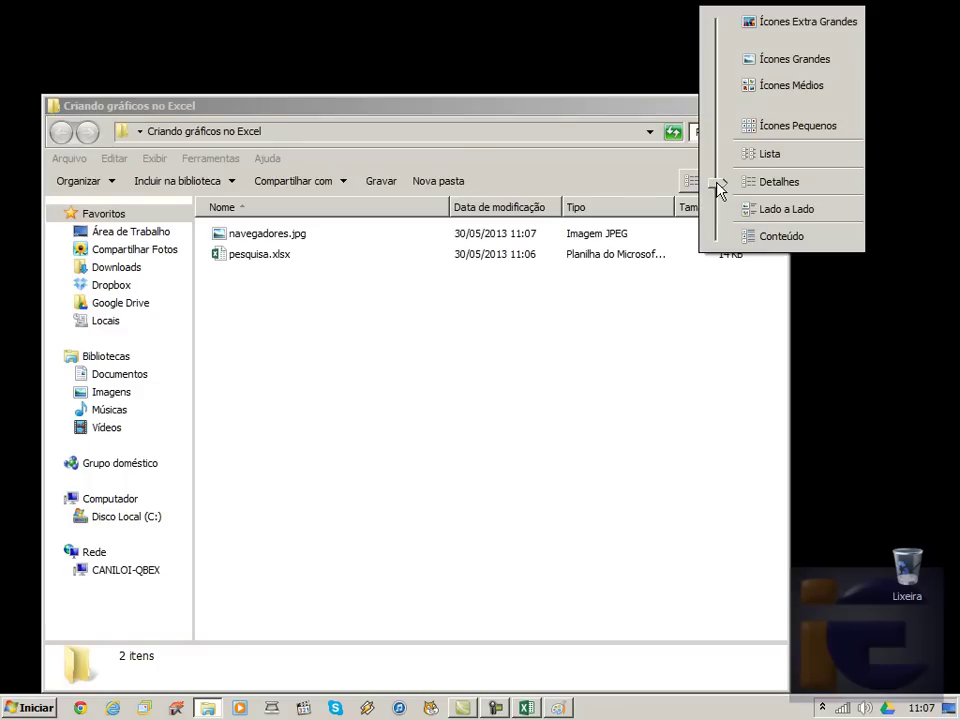
{"action": "left_click", "coordinate": [765, 60]}
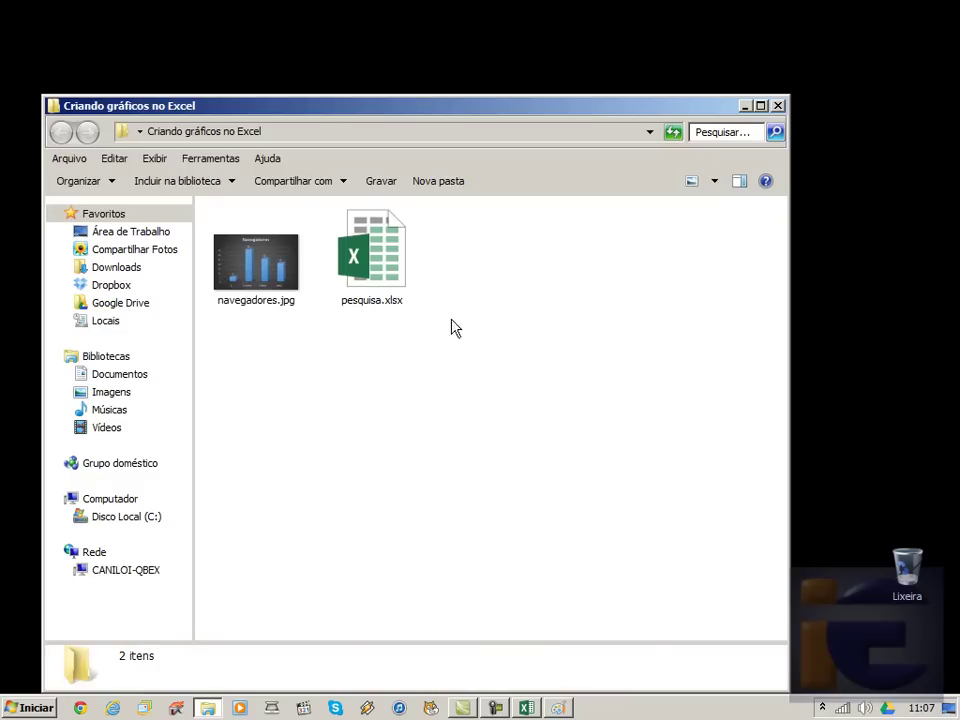
{"action": "left_click", "coordinate": [231, 279]}
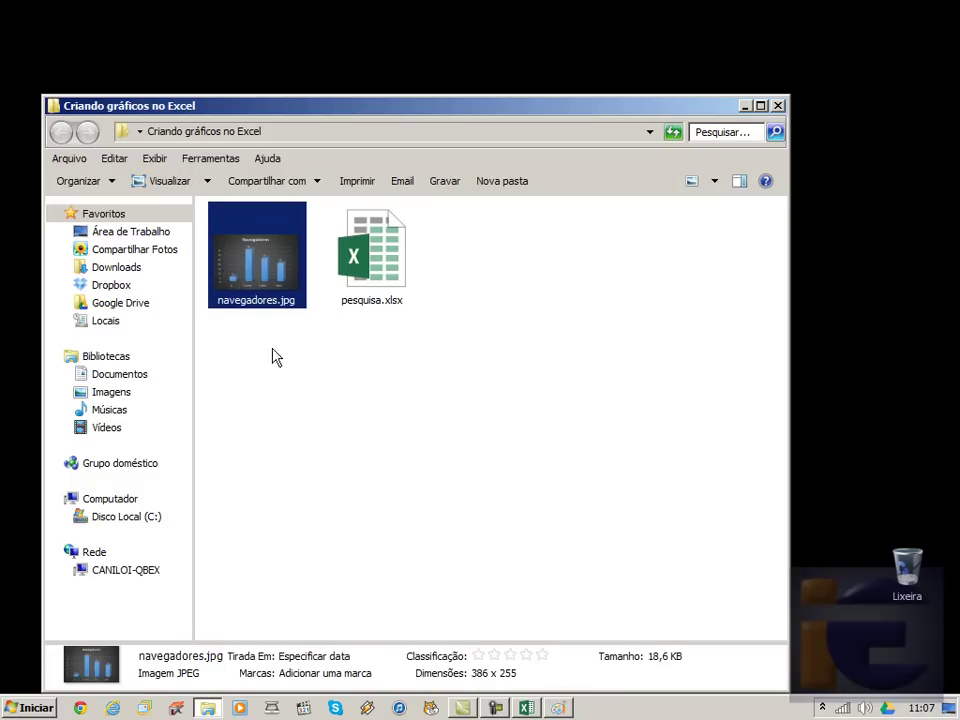
{"action": "left_click", "coordinate": [315, 300]}
{"action": "left_click", "coordinate": [349, 300]}
{"action": "left_click", "coordinate": [357, 368]}
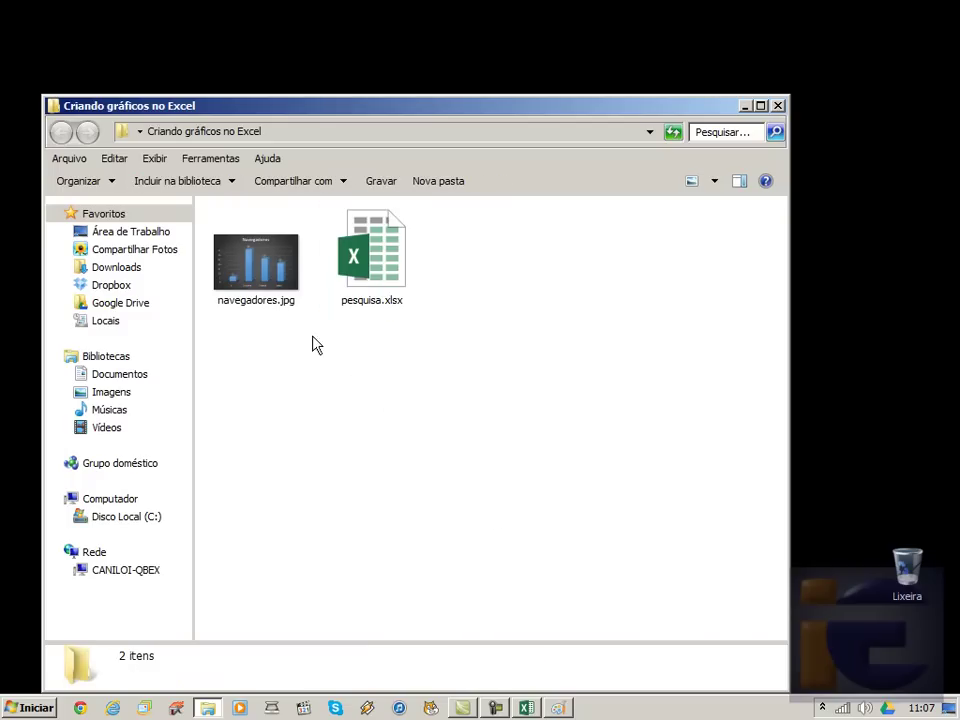
{"action": "left_click", "coordinate": [292, 285]}
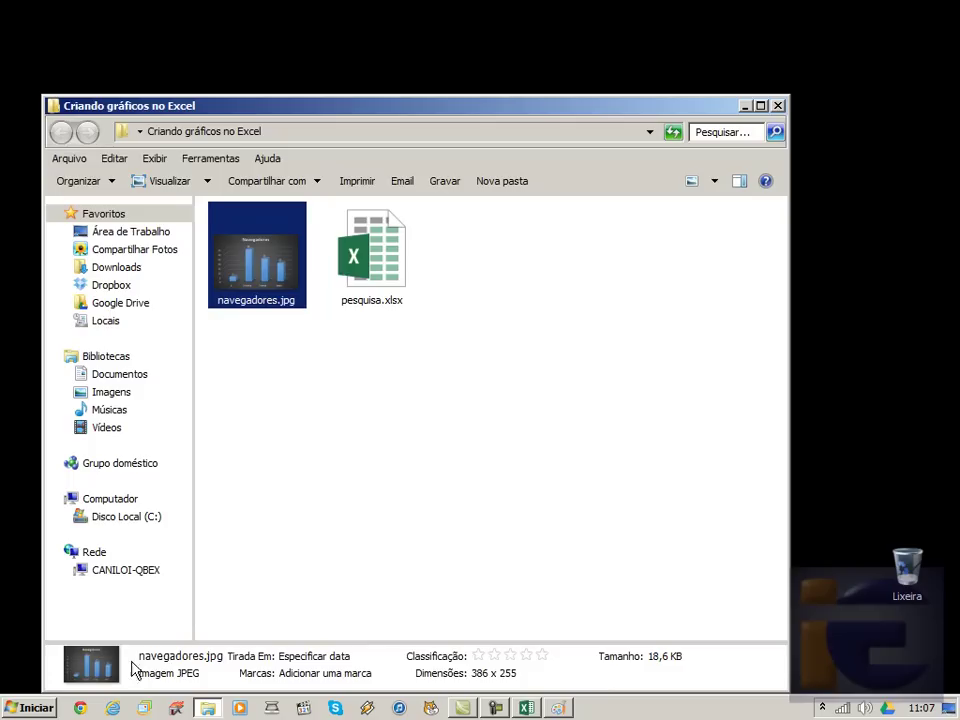
Launch Notepad++ from the Objetivo folder and set the document language to HTML
{"action": "left_click", "coordinate": [30, 710]}
{"action": "left_click", "coordinate": [74, 645]}
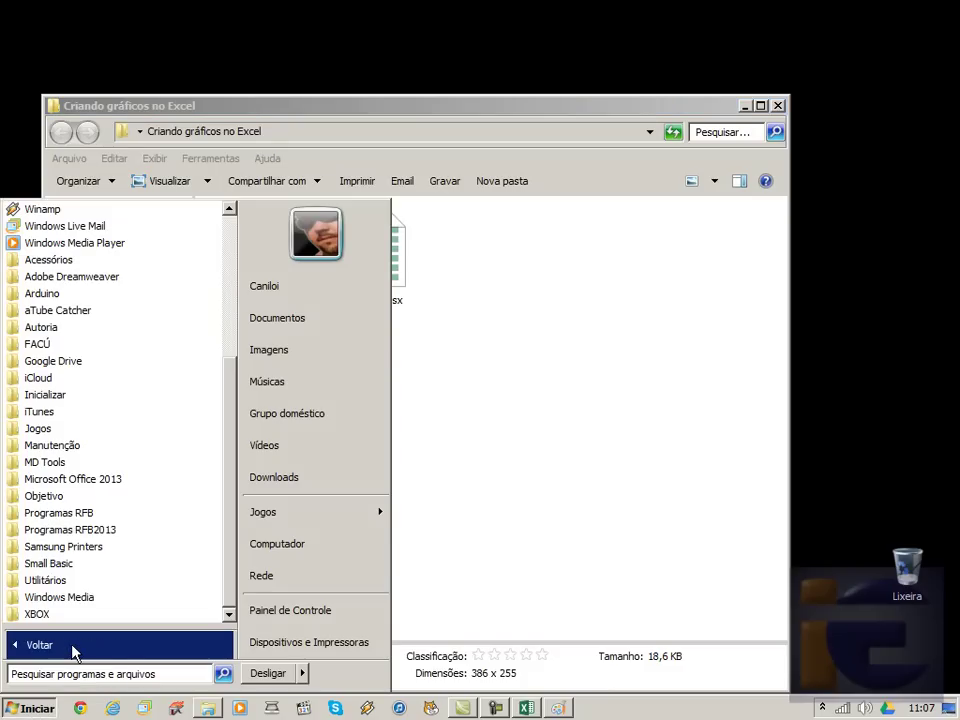
{"action": "scroll", "coordinate": [113, 540], "scroll_direction": "up", "scroll_amount": 4}
{"action": "scroll", "coordinate": [113, 540], "scroll_direction": "down", "scroll_amount": 4}
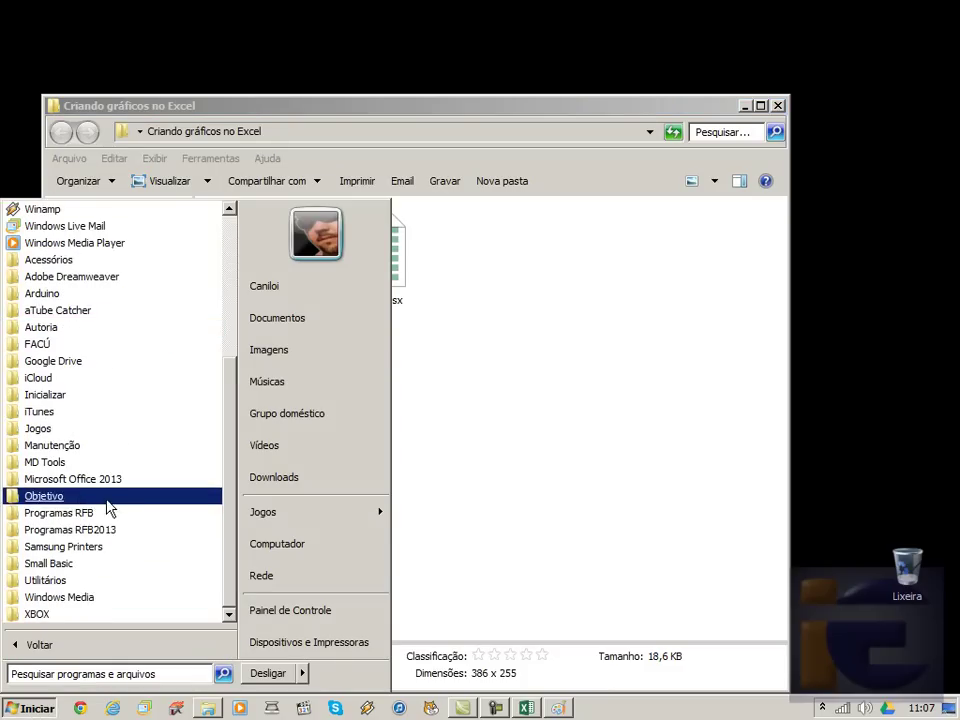
{"action": "left_click", "coordinate": [96, 496]}
{"action": "left_click", "coordinate": [70, 546]}
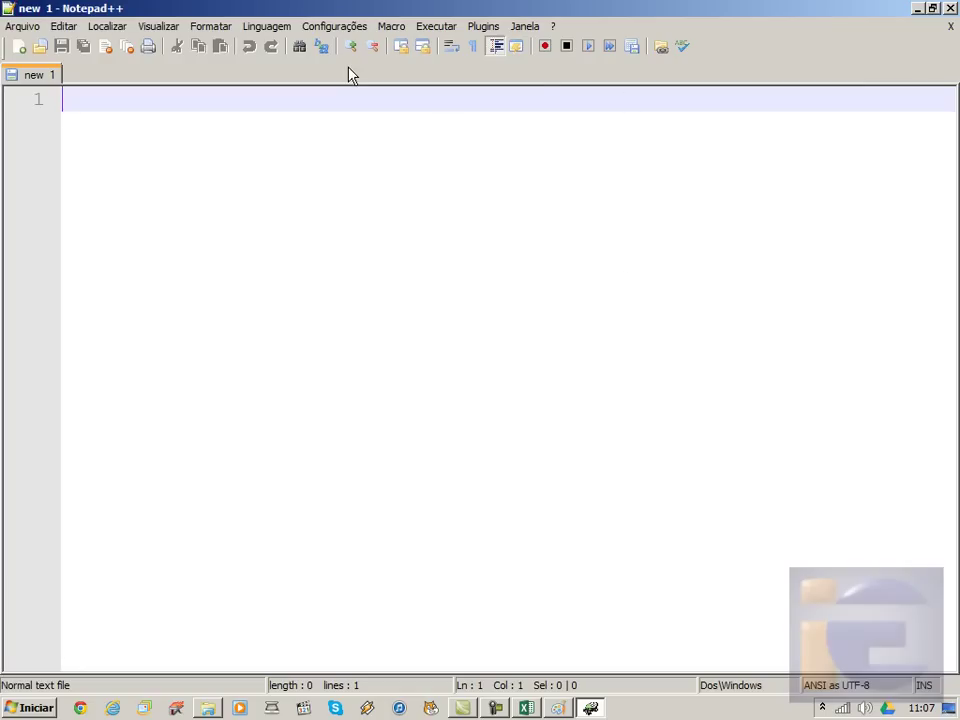
{"action": "left_click", "coordinate": [262, 28]}
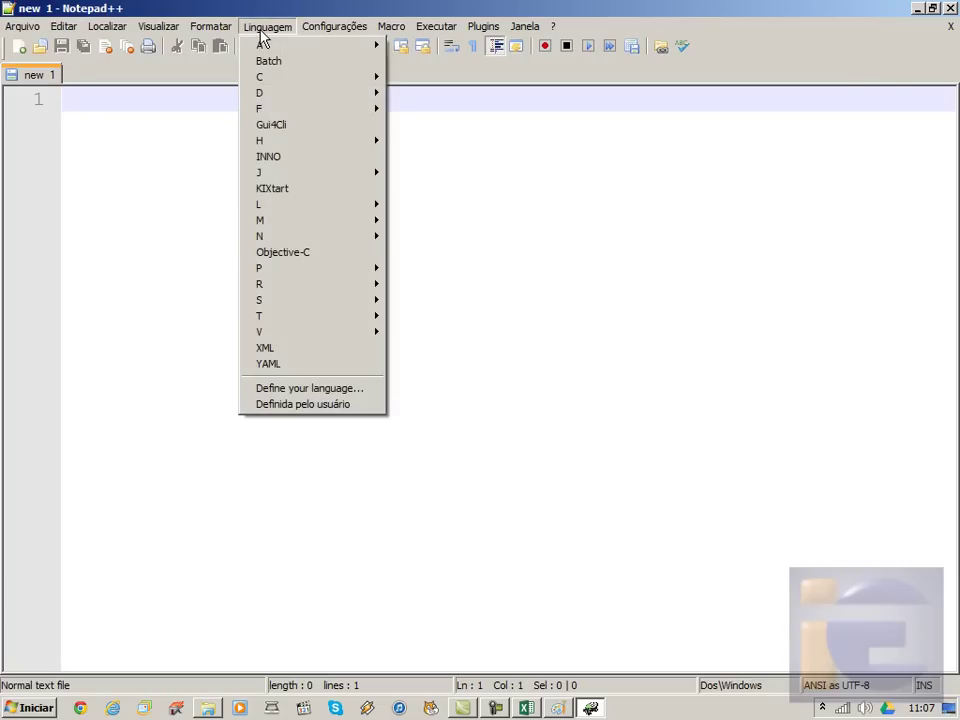
{"action": "mouse_move", "coordinate": [300, 140]}
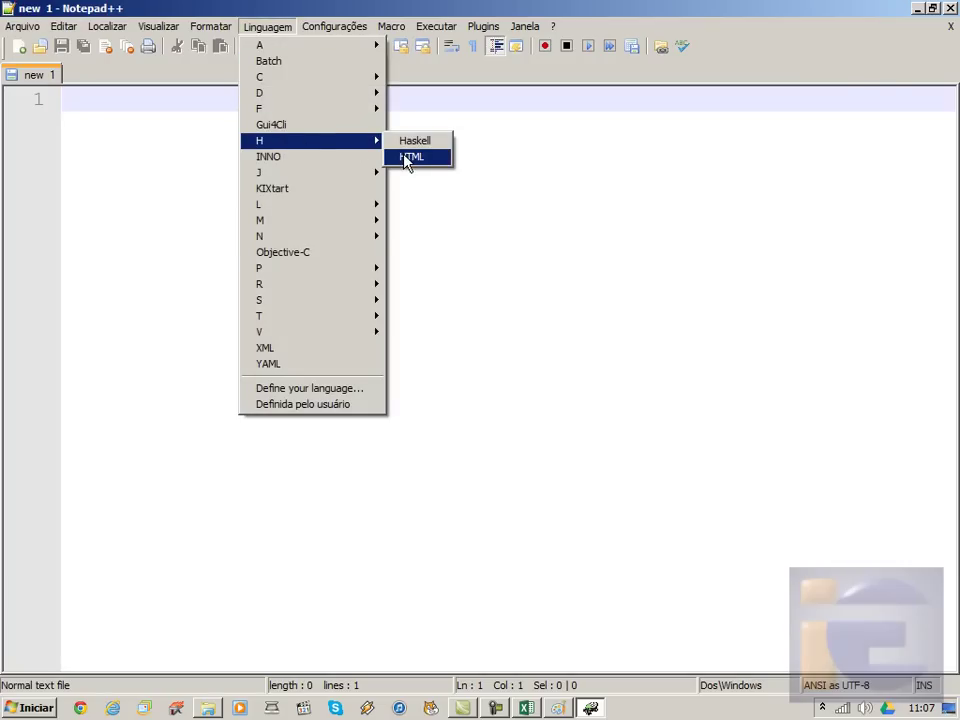
{"action": "left_click", "coordinate": [411, 157]}
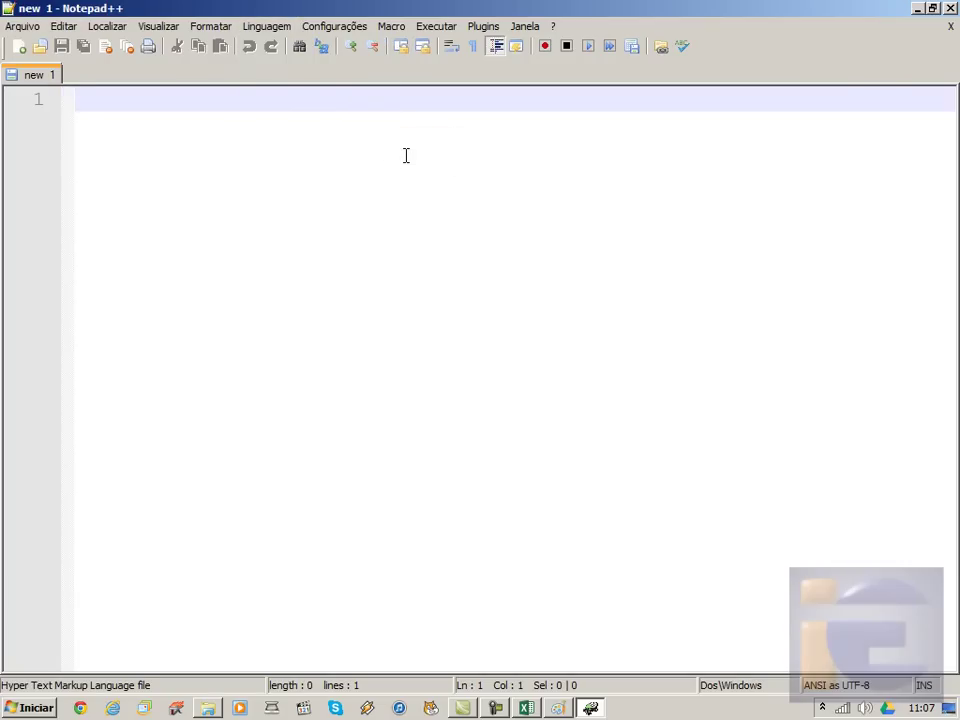
Type <html> and an indented head section with <title>Pesquisa com Internautas</title>, then close the head
{"action": "type", "text": "<html>"}
{"action": "key", "text": "Return"}
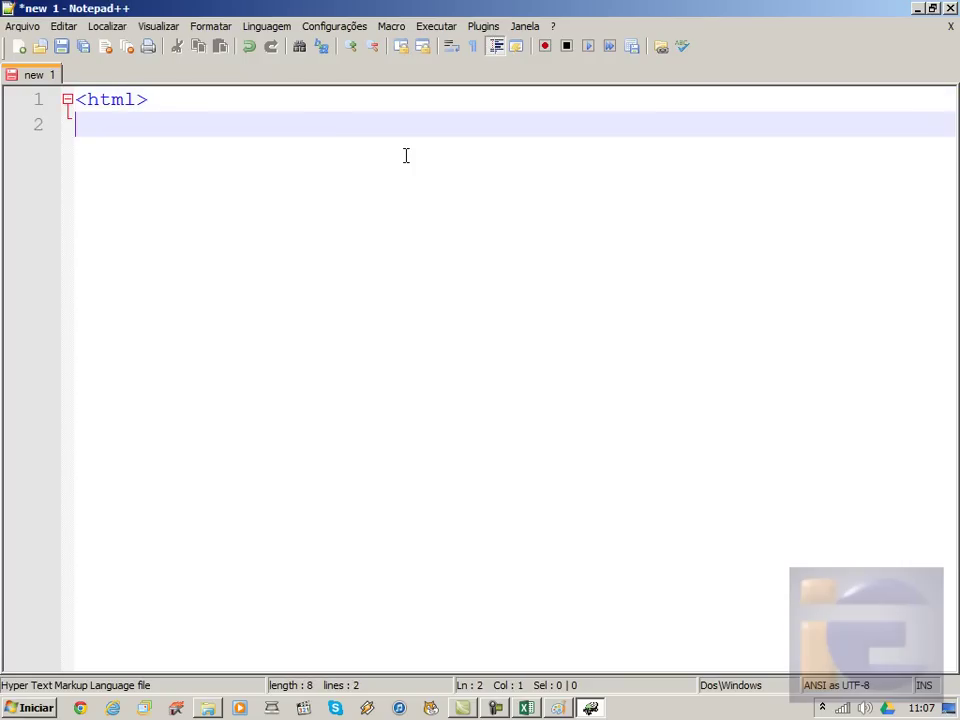
{"action": "key", "text": "Return"}
{"action": "key", "text": "Tab"}
{"action": "type", "text": "<head>"}
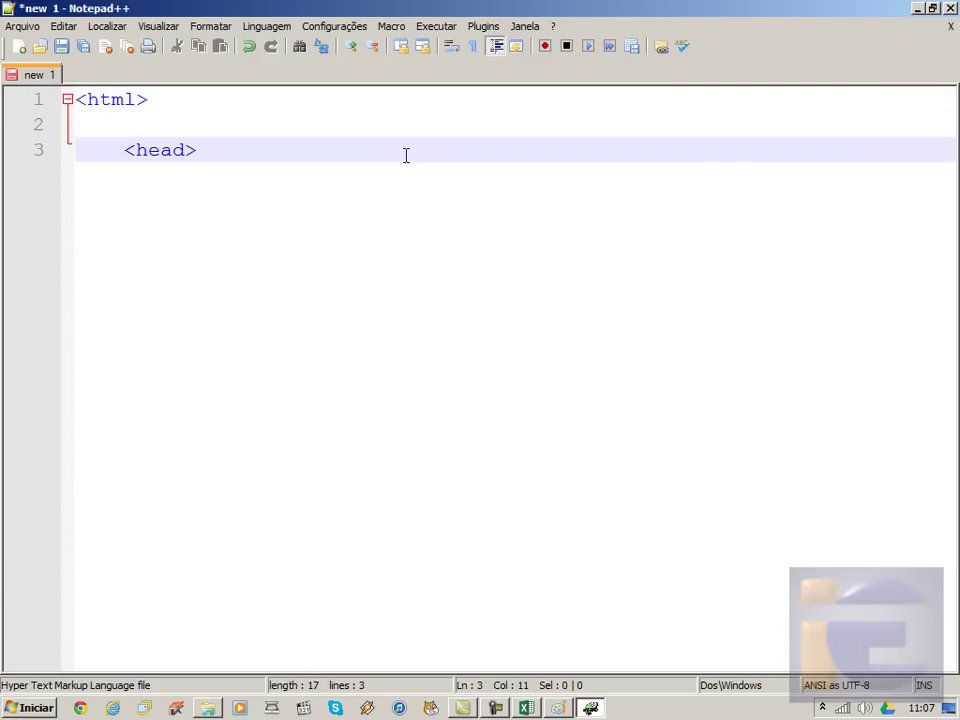
{"action": "key", "text": "Return"}
{"action": "type", "text": "<title>Pesquisa com "}
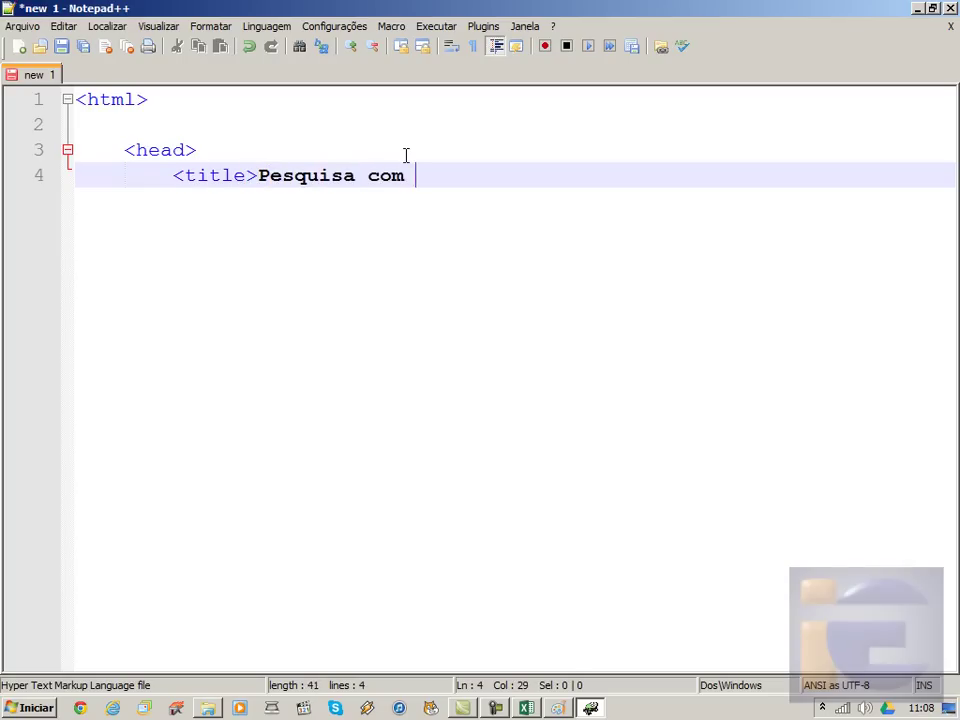
{"action": "type", "text": "Internautas</title>"}
{"action": "key", "text": "Return"}
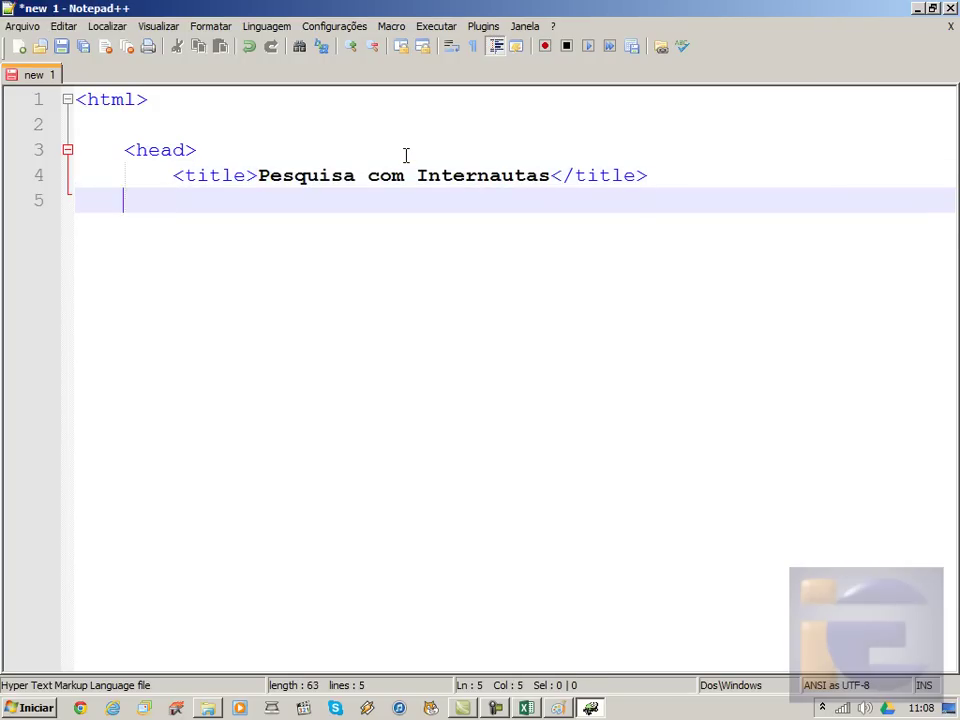
{"action": "type", "text": "head>"}
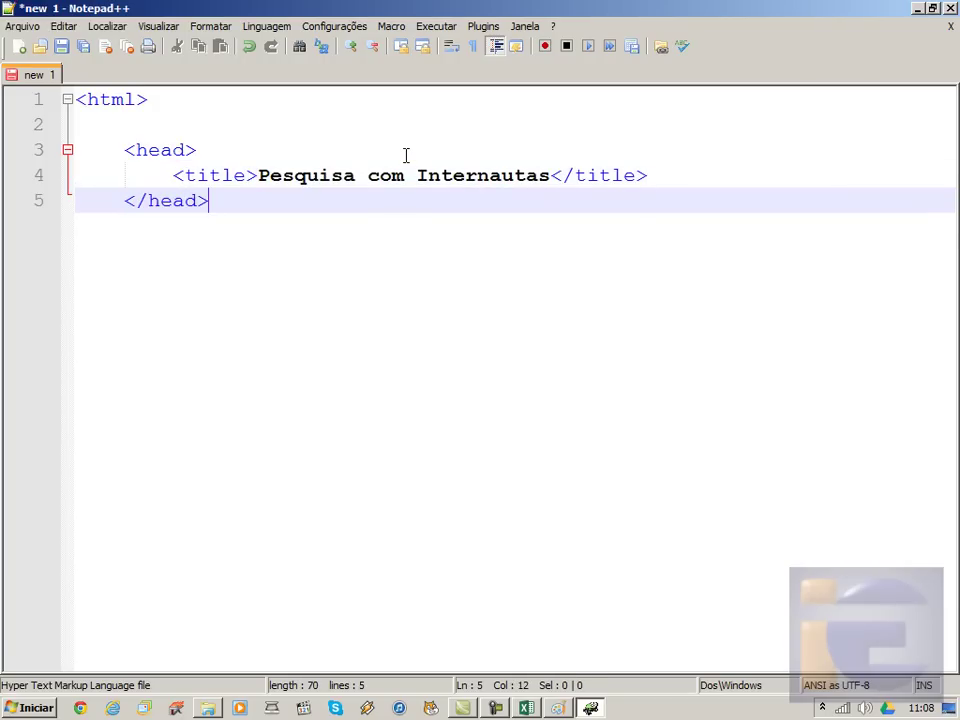
{"action": "key", "text": "Return"}
{"action": "key", "text": "Return"}
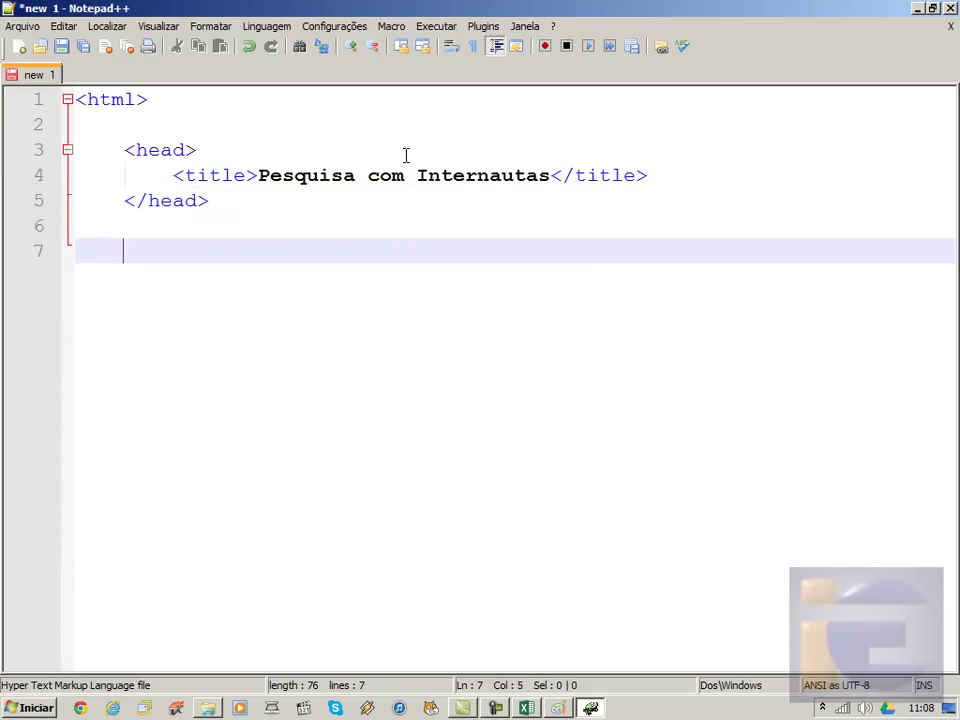
Open the body and add a centered <h1 align="center">Pesquisa com Internautas</h1> followed by <br><br>
{"action": "type", "text": "<body>"}
{"action": "key", "text": "Return"}
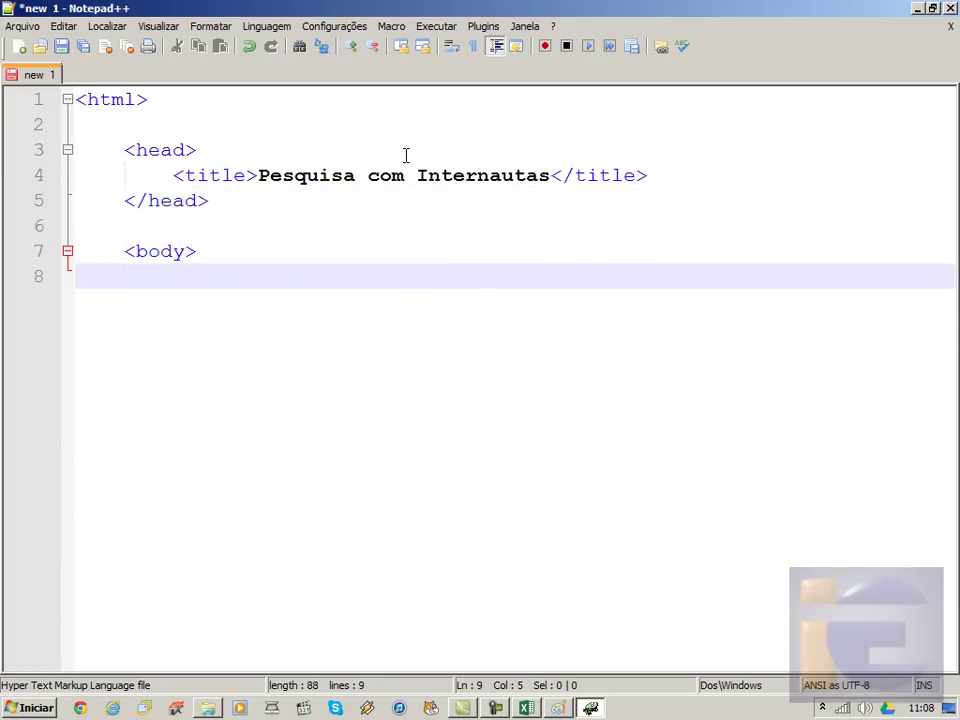
{"action": "key", "text": "Return"}
{"action": "key", "text": "Tab"}
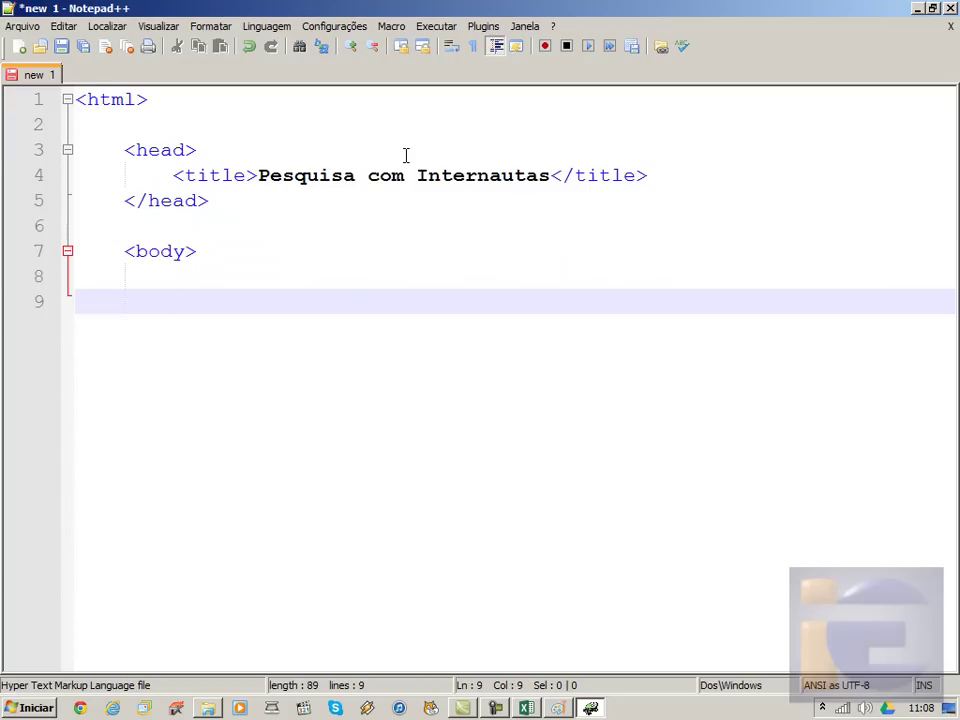
{"action": "type", "text": "<h1"}
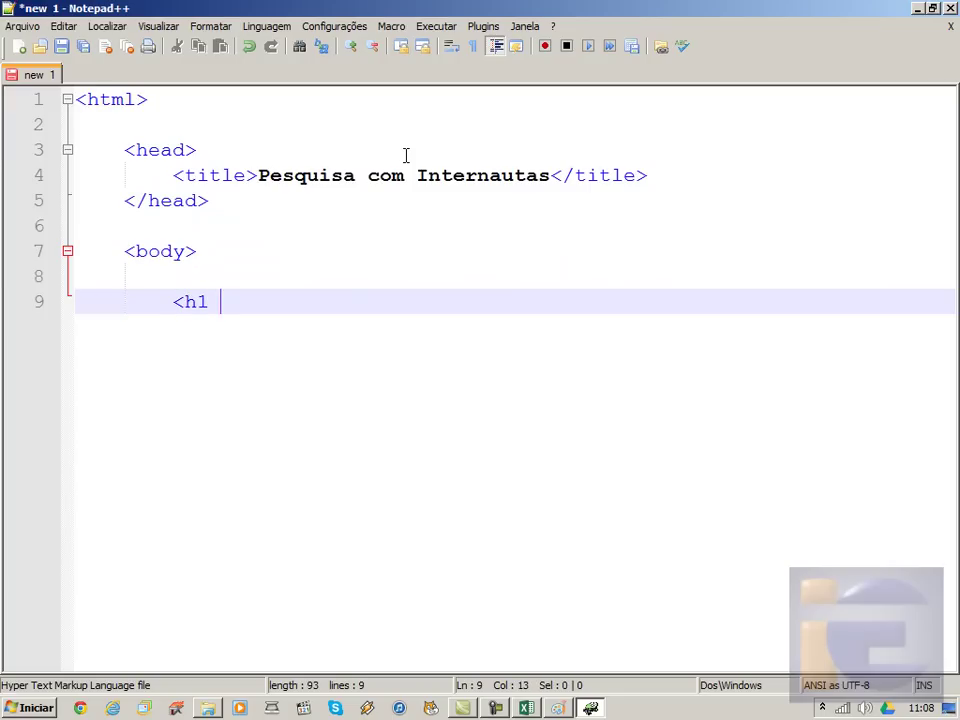
{"action": "type", "text": "align=\""}
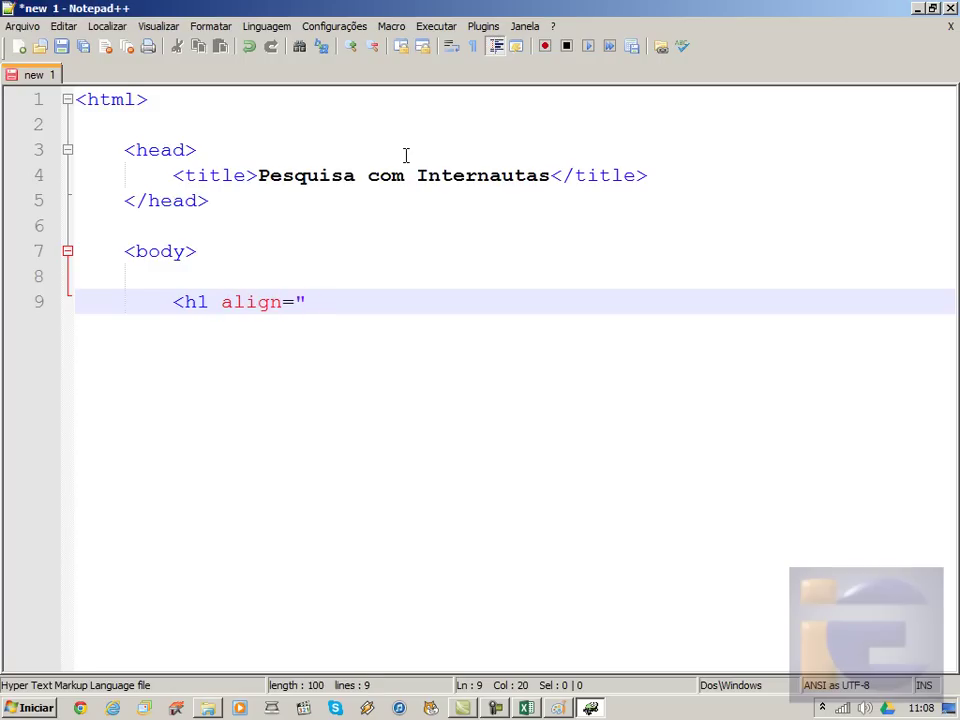
{"action": "type", "text": "center\""}
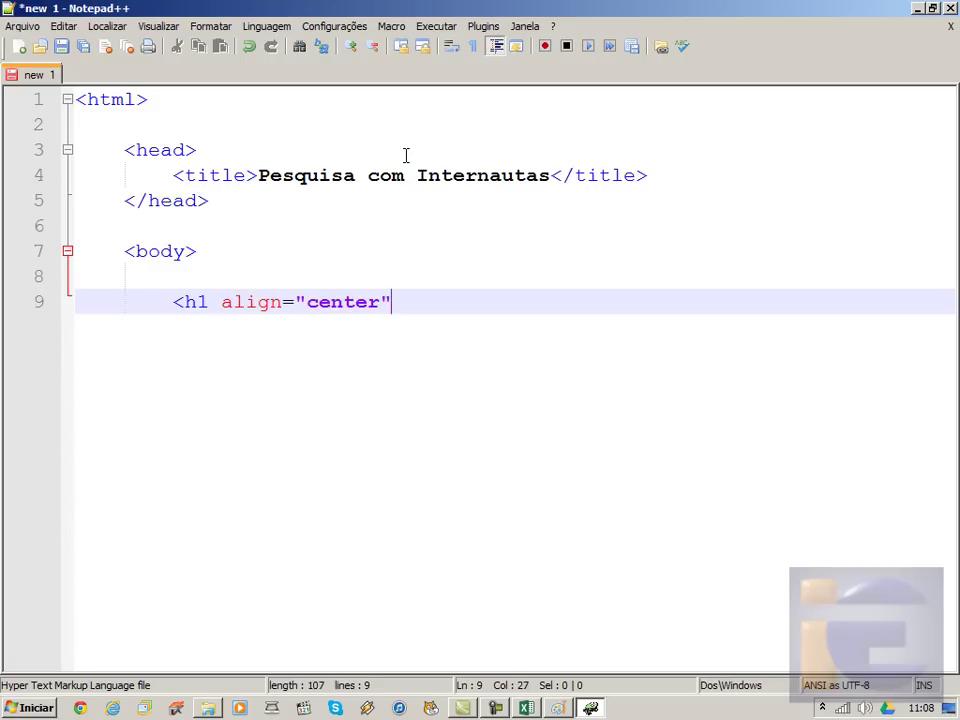
{"action": "type", "text": ">"}
{"action": "type", "text": "Pesquisa com "}
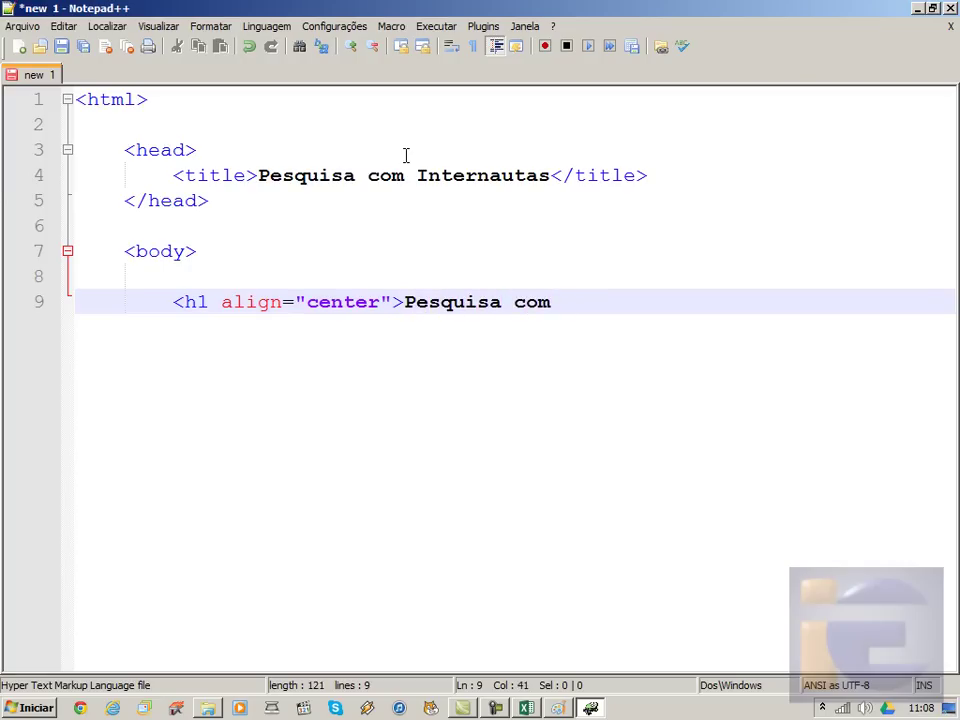
{"action": "type", "text": "Internautas</h1>"}
{"action": "key", "text": "Return"}
{"action": "type", "text": "<br><br>"}
{"action": "key", "text": "Return"}
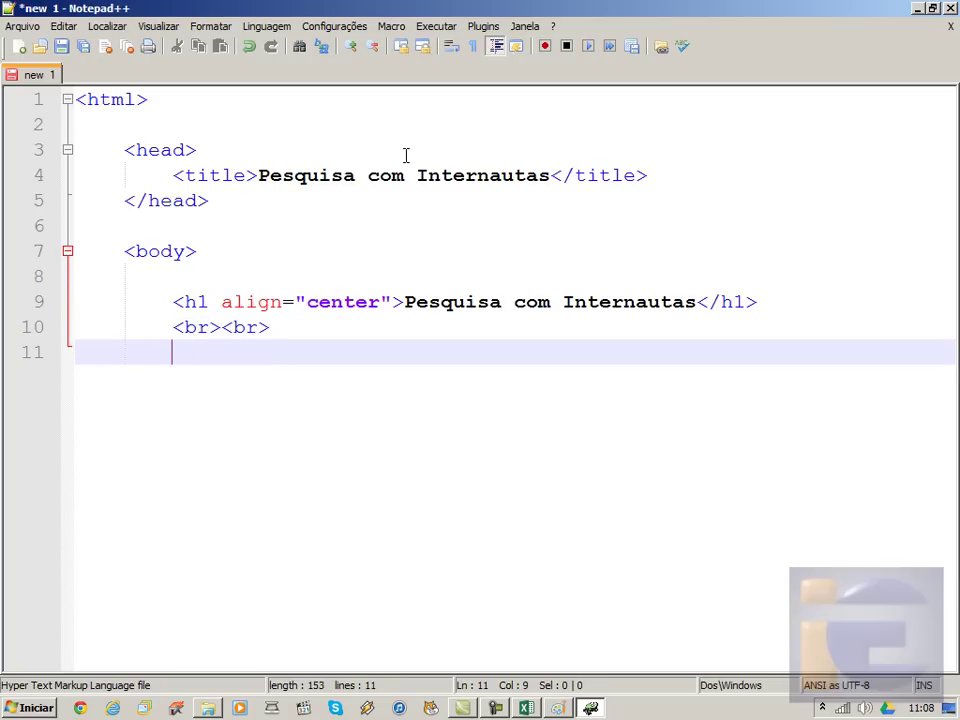
Type the closing </body and </html> tags on unindented lines
{"action": "key", "text": "BackSpace"}
{"action": "type", "text": "</body"}
{"action": "key", "text": "Return"}
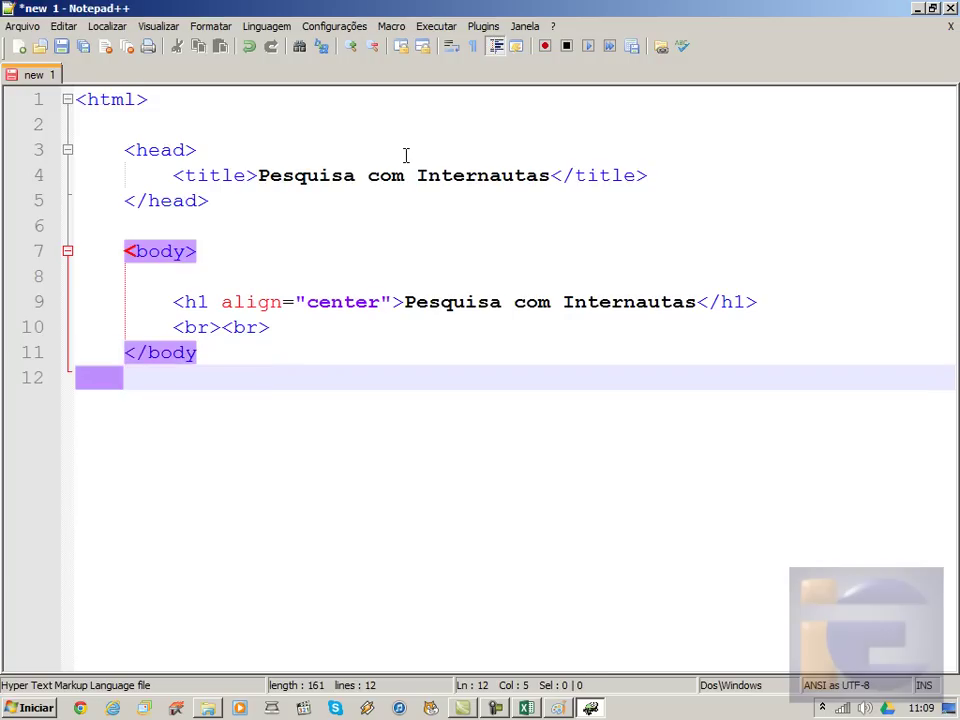
{"action": "key", "text": "Return"}
{"action": "key", "text": "BackSpace"}
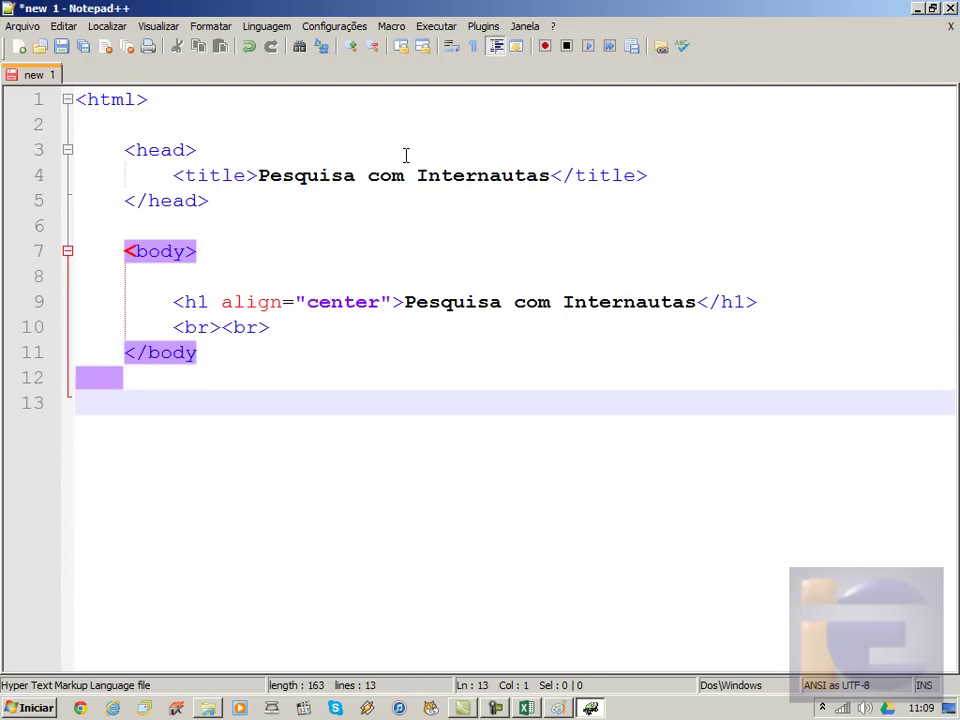
{"action": "type", "text": "</ht"}
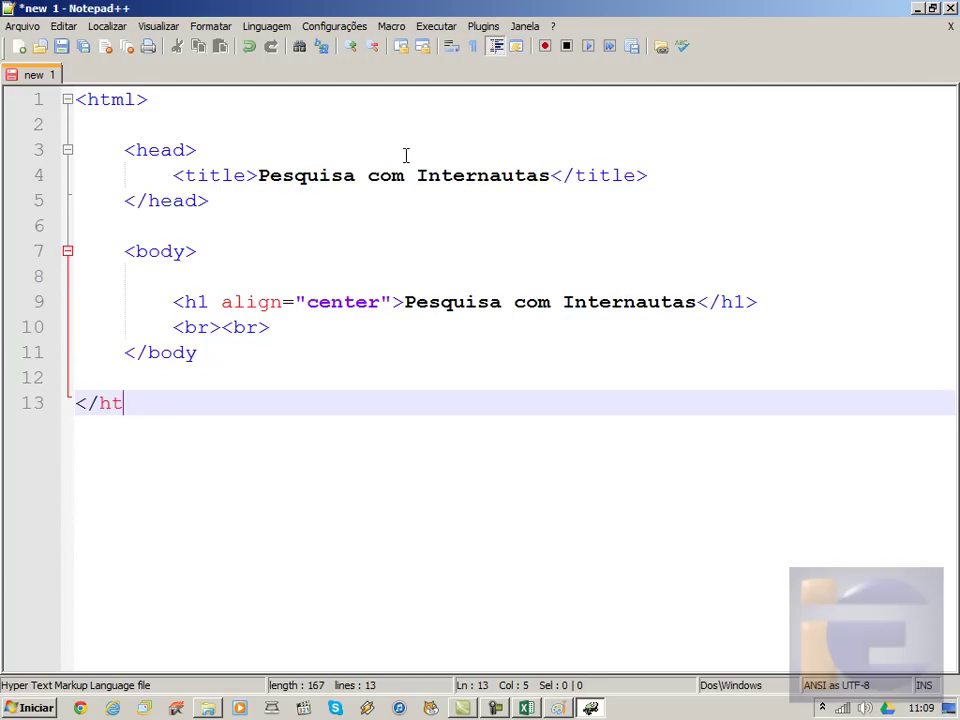
{"action": "type", "text": "ml>"}
{"action": "key", "text": "Return"}
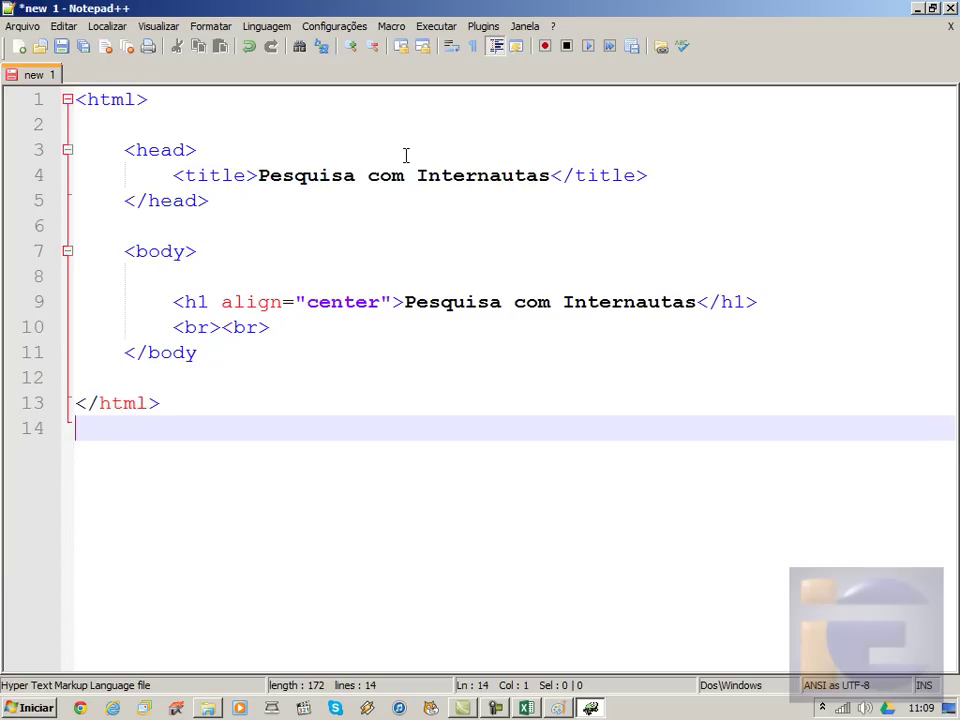
{"action": "key", "text": "Return"}
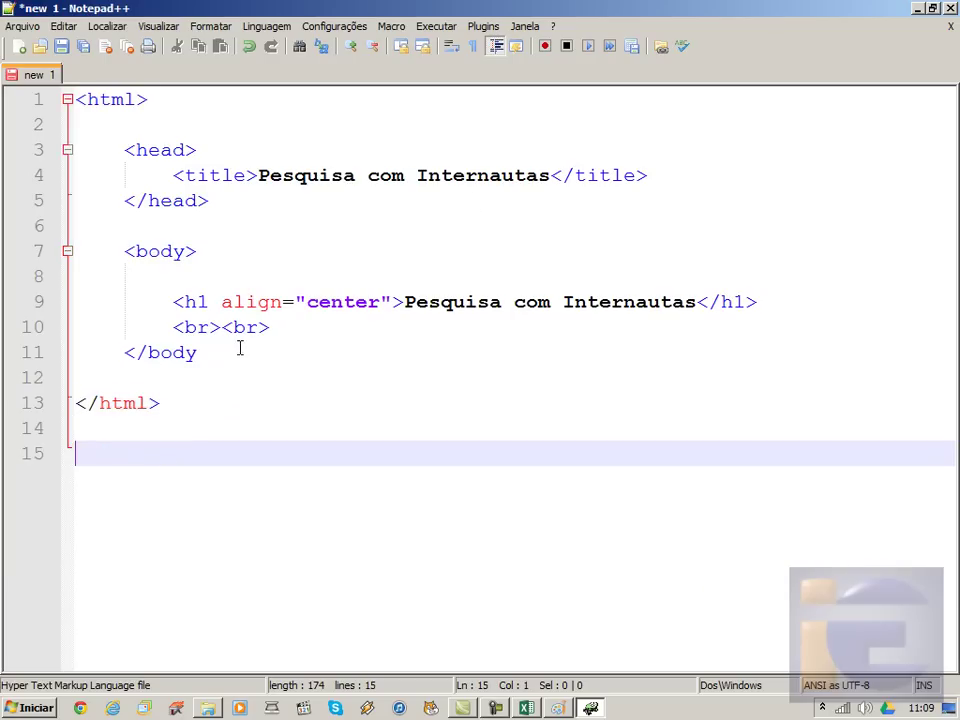
Complete the closing body tag with '>' and push it down one line
{"action": "left_click", "coordinate": [127, 331]}
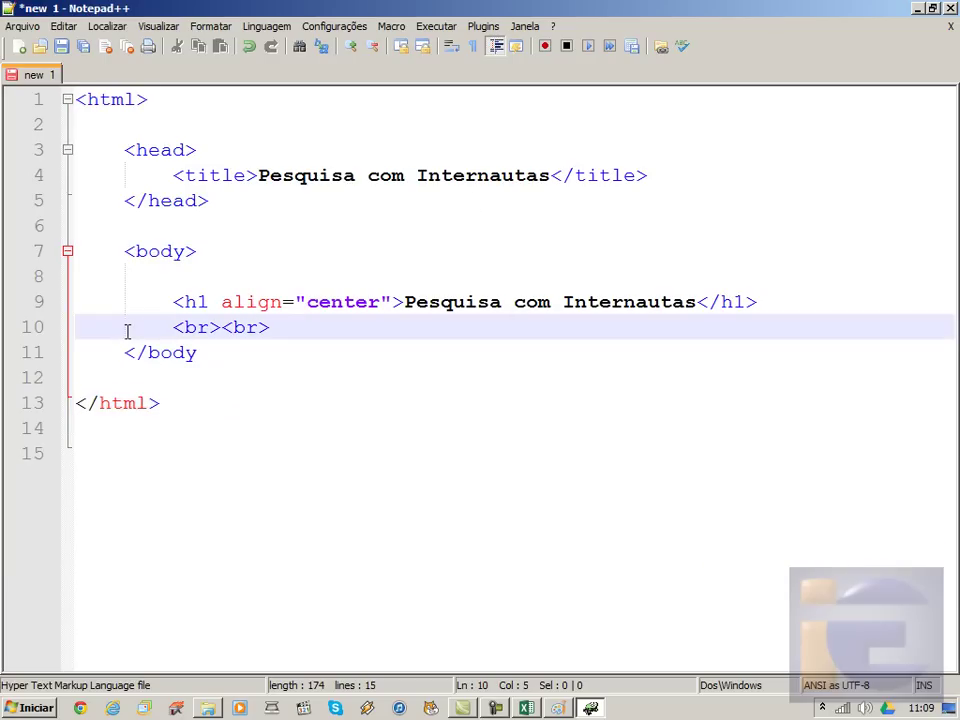
{"action": "key", "text": "Down"}
{"action": "key", "text": "Right"}
{"action": "key", "text": "Right"}
{"action": "key", "text": "Right"}
{"action": "key", "text": "Right"}
{"action": "key", "text": "Right"}
{"action": "key", "text": "Right"}
{"action": "key", "text": "Right"}
{"action": "key", "text": "Left"}
{"action": "type", "text": ">"}
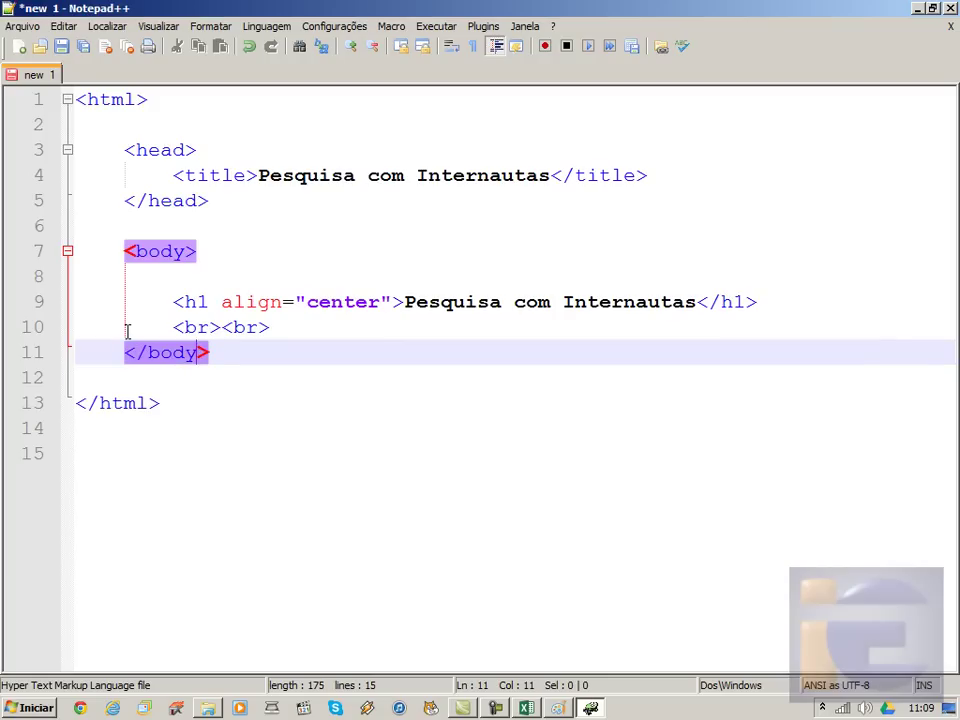
{"action": "key", "text": "Left"}
{"action": "key", "text": "Left"}
{"action": "key", "text": "Left"}
{"action": "key", "text": "Return"}
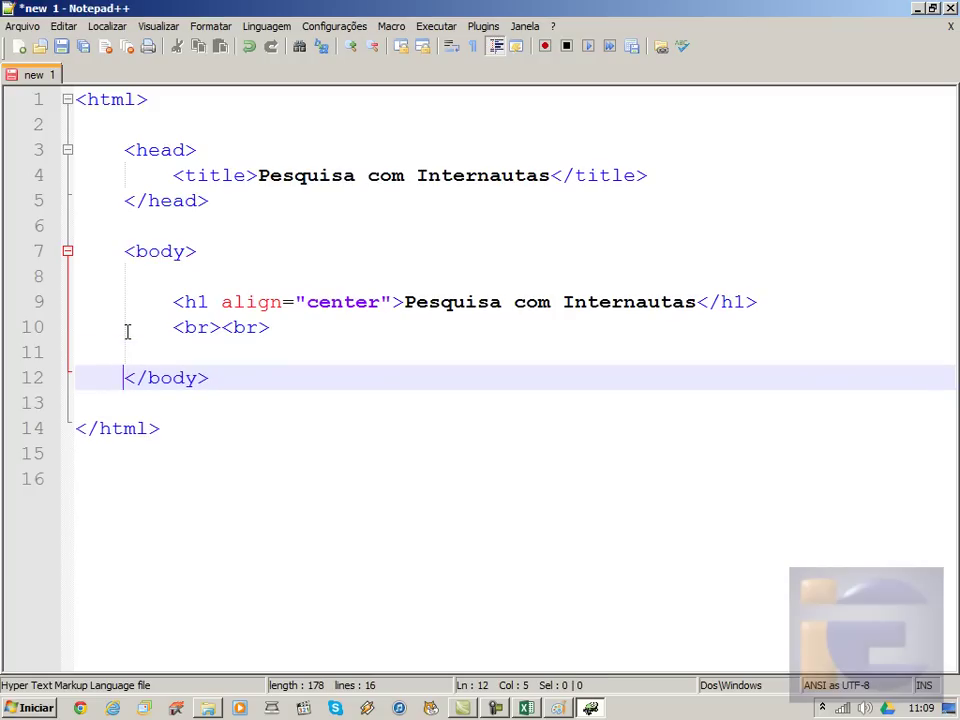
{"action": "left_click", "coordinate": [92, 205]}
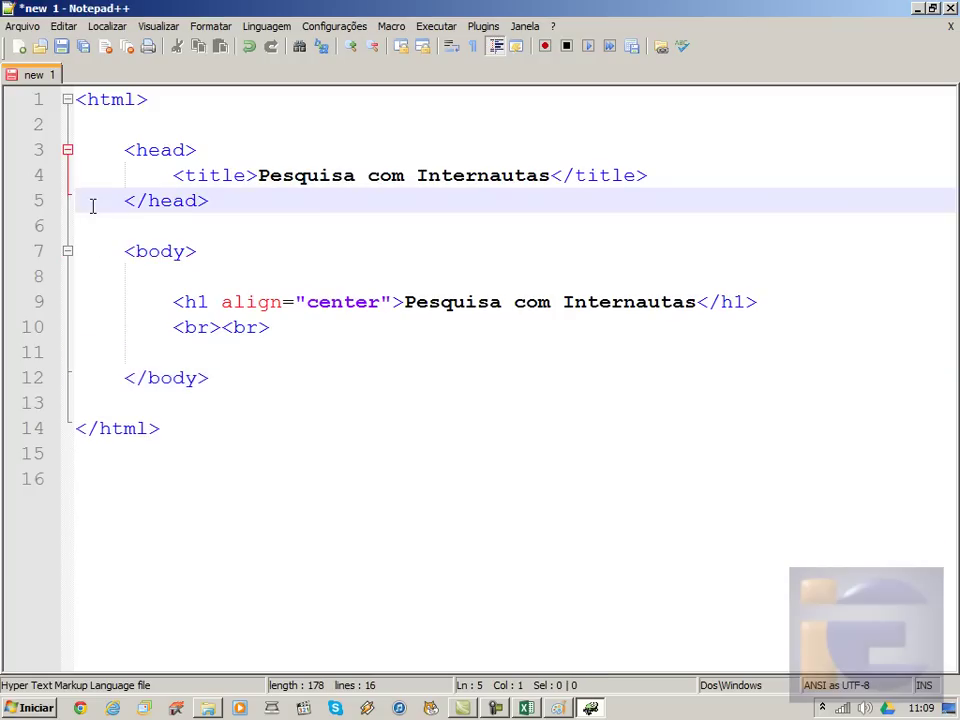
Save the Notepad++ document as pesquisa.html in Desktop\Criando gráficos no Excel
{"action": "left_click", "coordinate": [23, 26]}
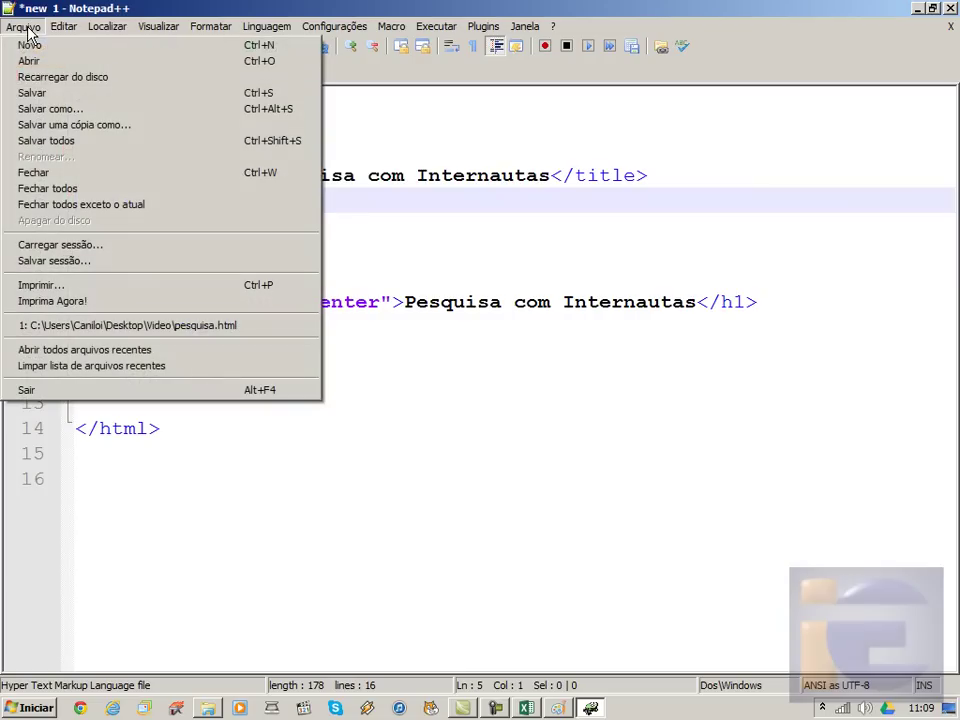
{"action": "left_click", "coordinate": [55, 109]}
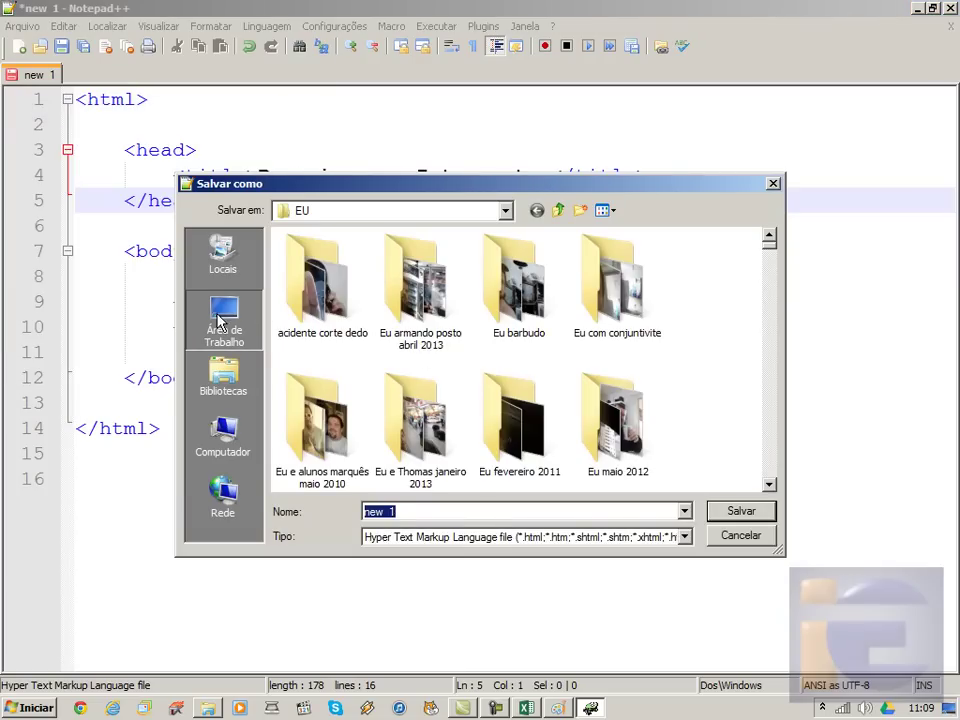
{"action": "left_click", "coordinate": [220, 318]}
{"action": "double_click", "coordinate": [505, 405]}
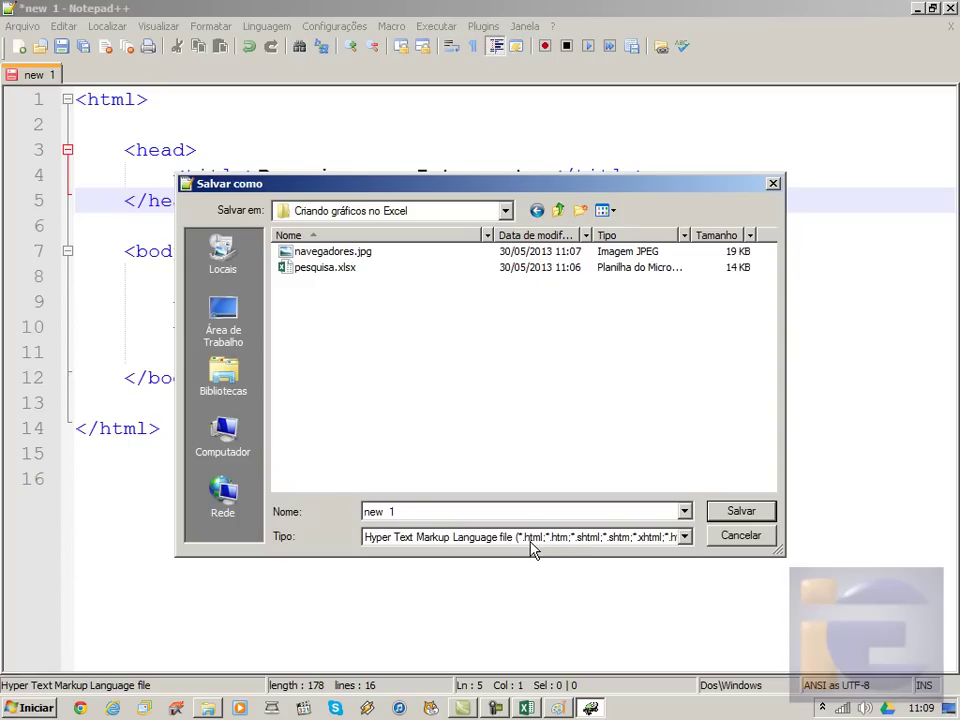
{"action": "left_click_drag", "start_coordinate": [465, 514], "coordinate": [364, 511]}
{"action": "type", "text": "pesquisa."}
{"action": "type", "text": "html"}
{"action": "left_click", "coordinate": [735, 511]}
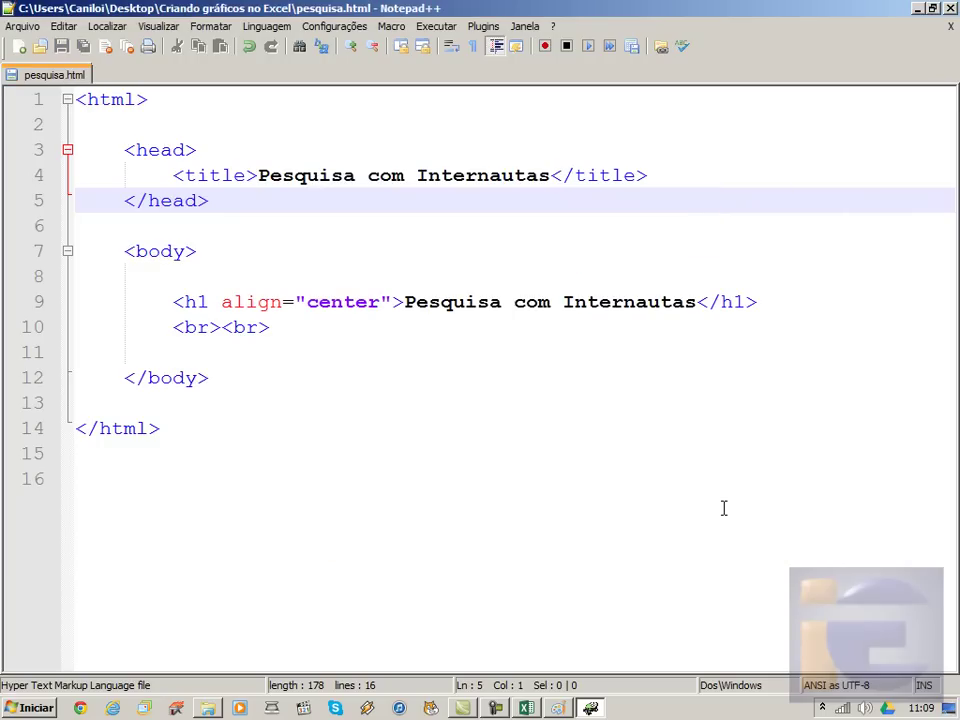
Open pesquisa.html from the Criando gráficos no Excel folder so it loads in Chrome
{"action": "left_click", "coordinate": [208, 707]}
{"action": "left_click", "coordinate": [426, 456]}
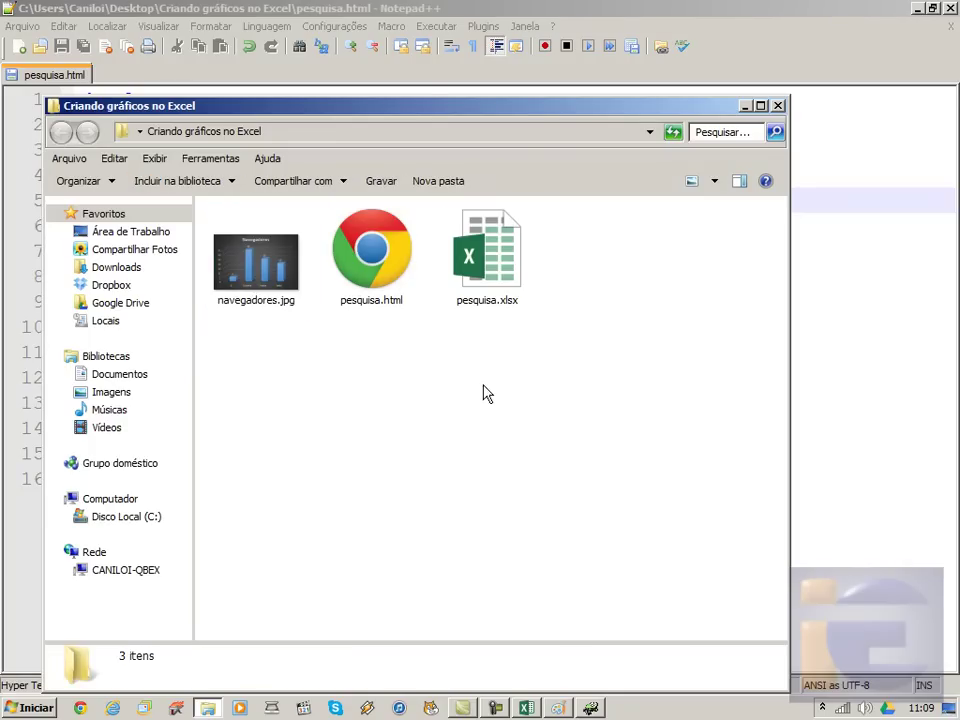
{"action": "left_click", "coordinate": [273, 290]}
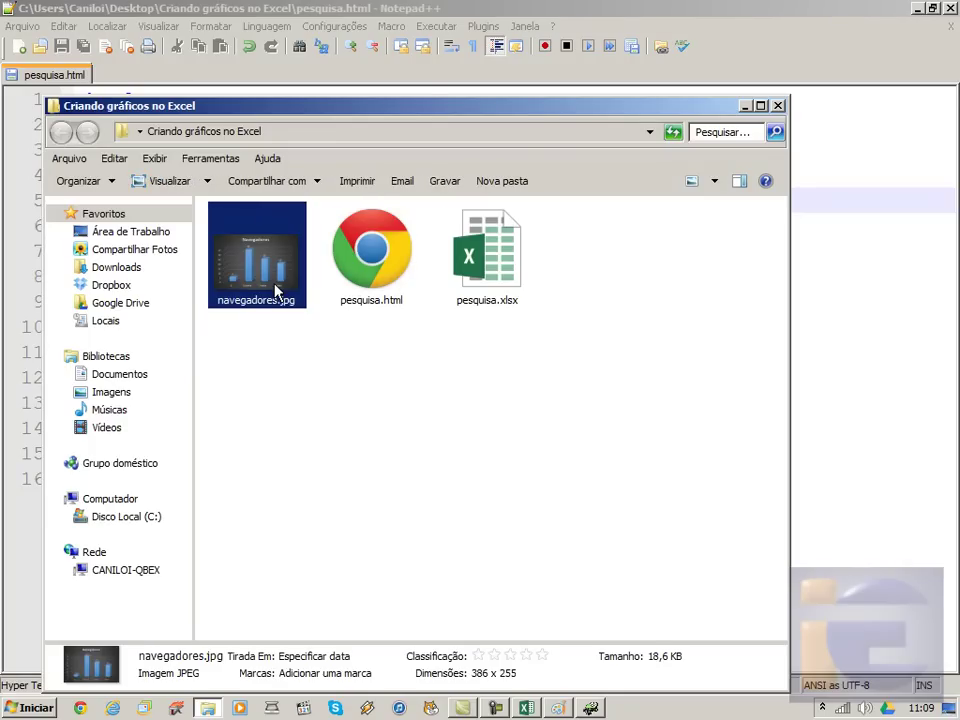
{"action": "left_click", "coordinate": [516, 286]}
{"action": "left_click", "coordinate": [385, 296]}
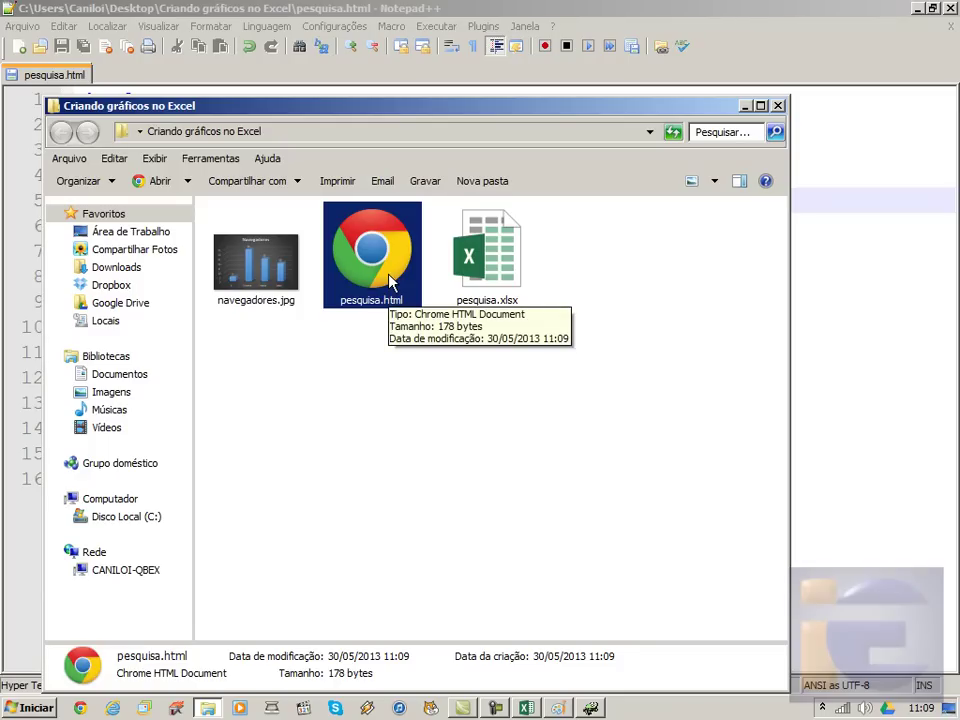
{"action": "double_click", "coordinate": [390, 283]}
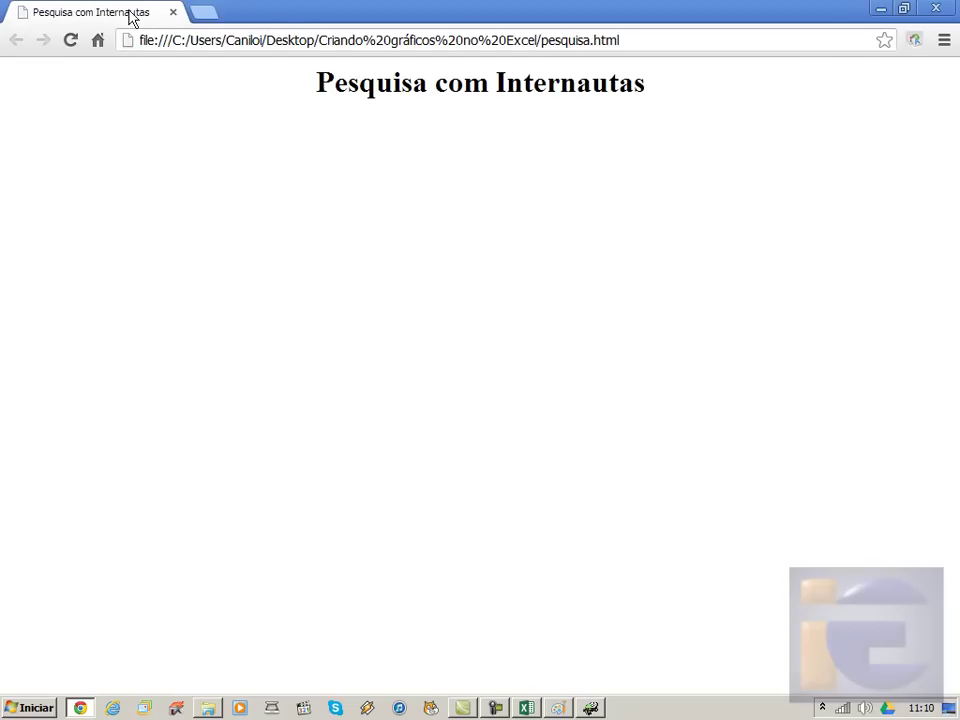
{"action": "left_click_drag", "start_coordinate": [345, 85], "coordinate": [559, 85]}
{"action": "left_click", "coordinate": [557, 172]}
On line 11 add <p align="center">, then begin an <img src=" tag two lines below
{"action": "left_click", "coordinate": [590, 708]}
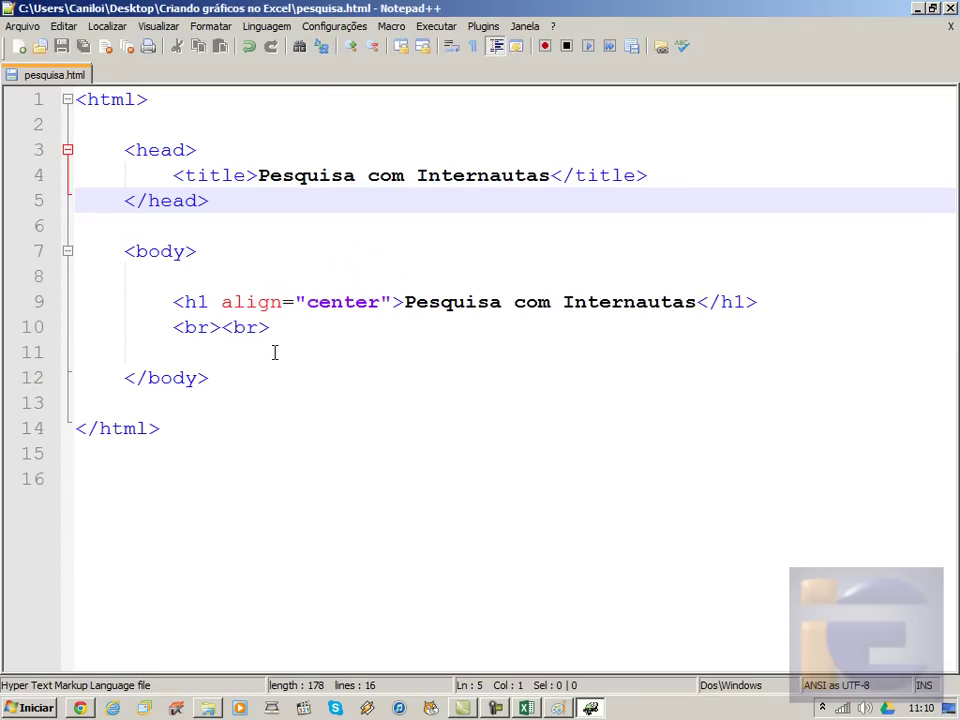
{"action": "left_click", "coordinate": [259, 350]}
{"action": "key", "text": "Tab"}
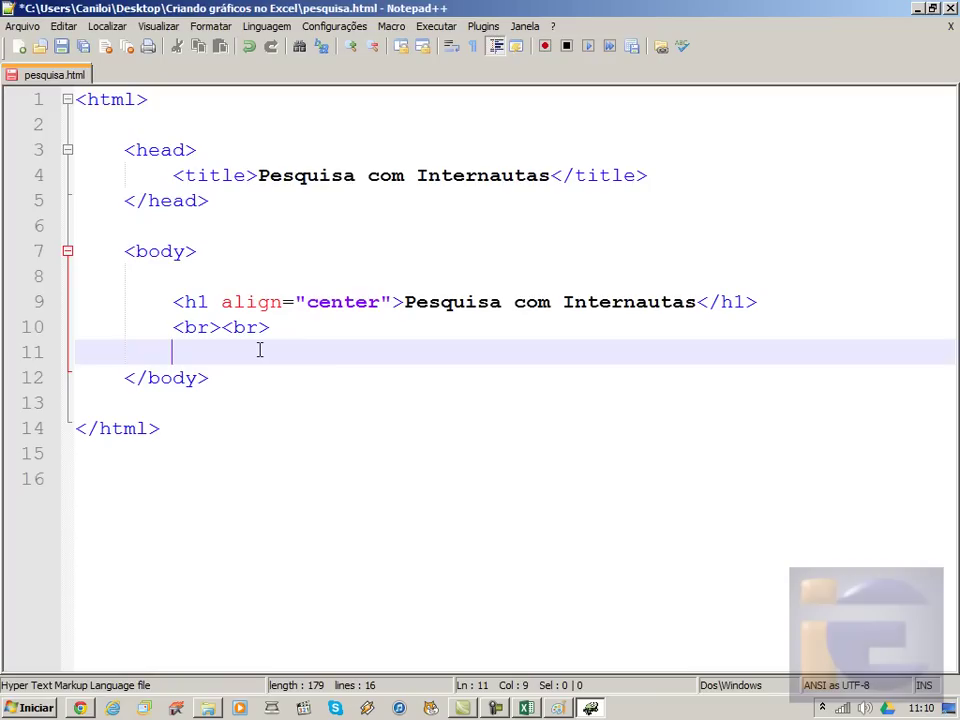
{"action": "key", "text": "Return"}
{"action": "key", "text": "Return"}
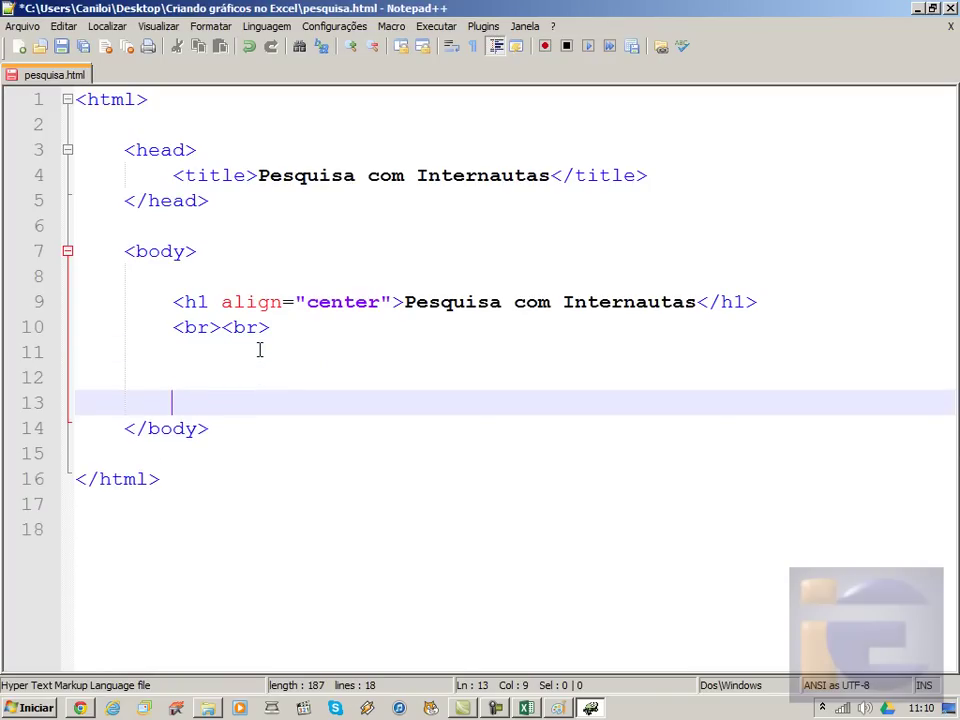
{"action": "key", "text": "Up"}
{"action": "key", "text": "Up"}
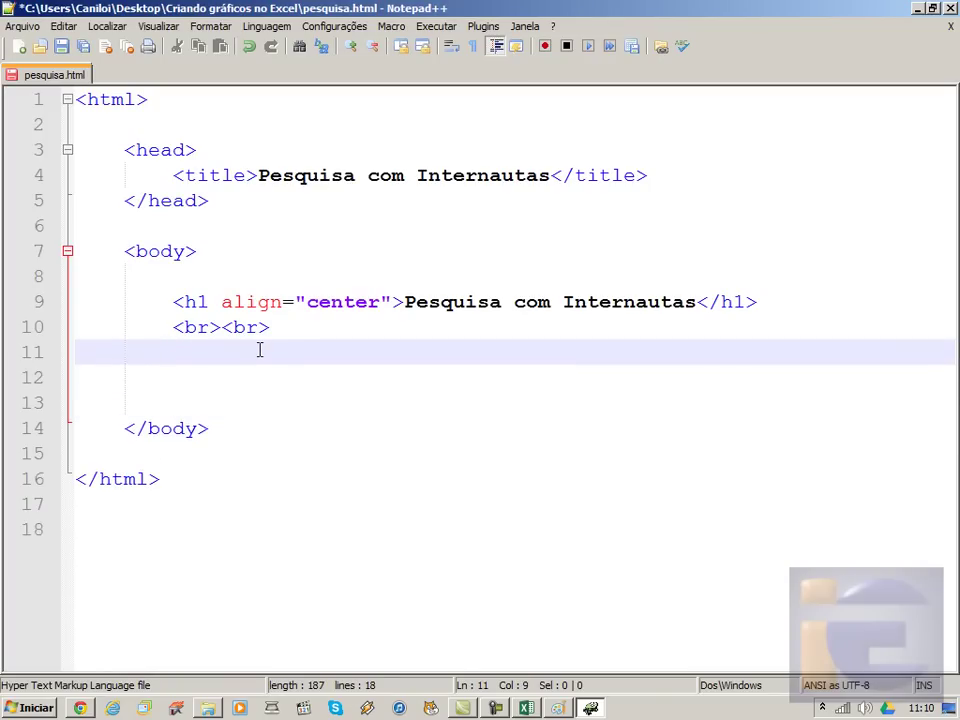
{"action": "type", "text": "<"}
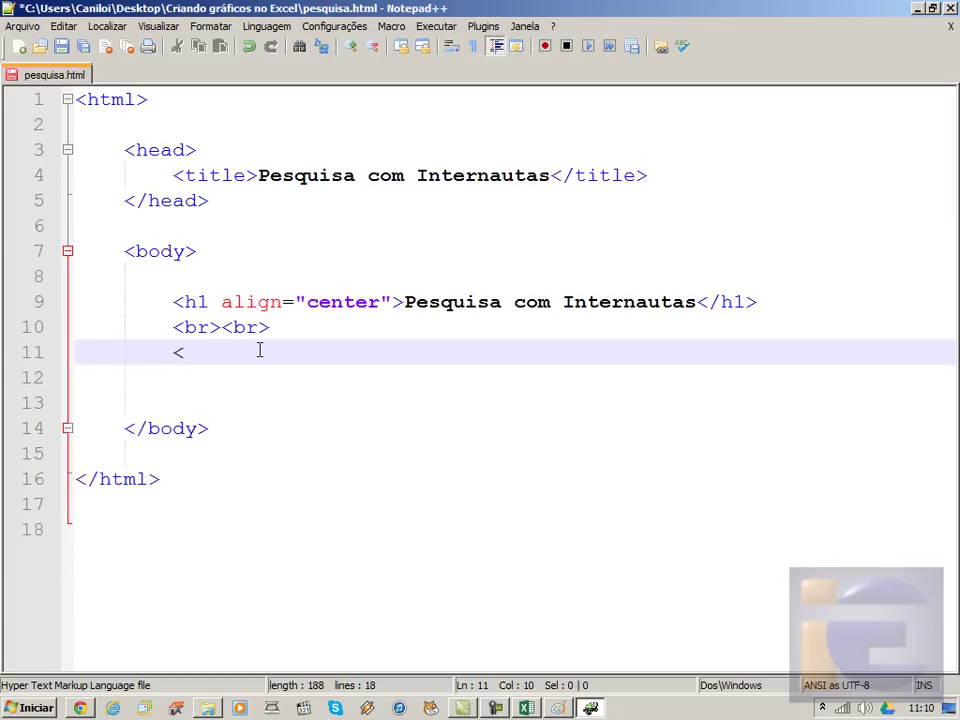
{"action": "type", "text": "´p"}
{"action": "key", "text": "BackSpace"}
{"action": "key", "text": "BackSpace"}
{"action": "key", "text": "BackSpace"}
{"action": "type", "text": "p align"}
{"action": "type", "text": "=\"cent"}
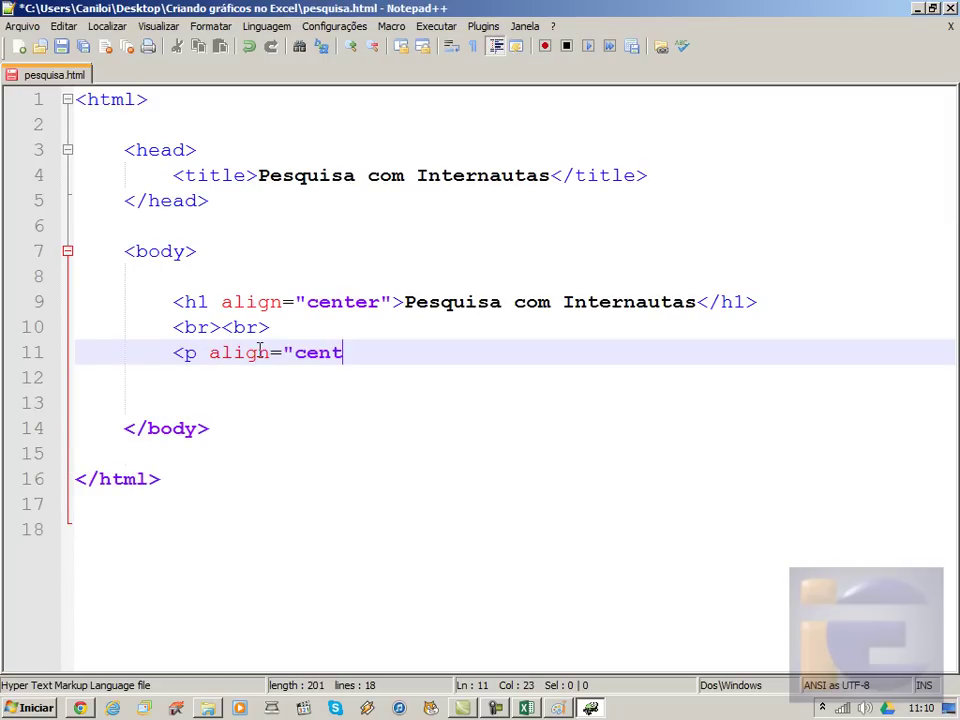
{"action": "type", "text": "er"}
{"action": "type", "text": "\">"}
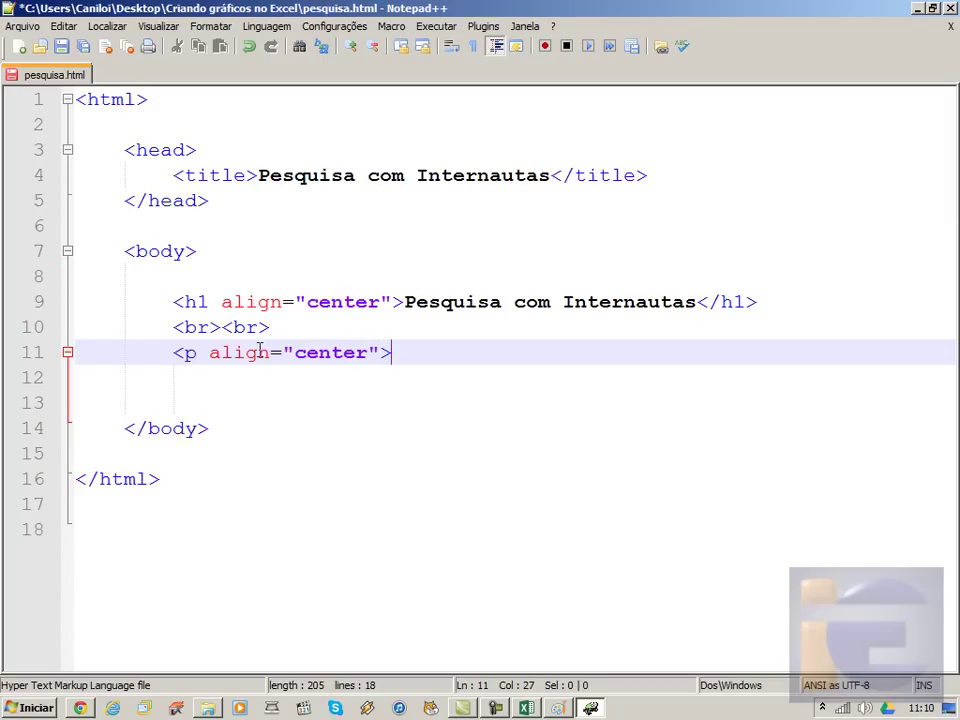
{"action": "key", "text": "Return"}
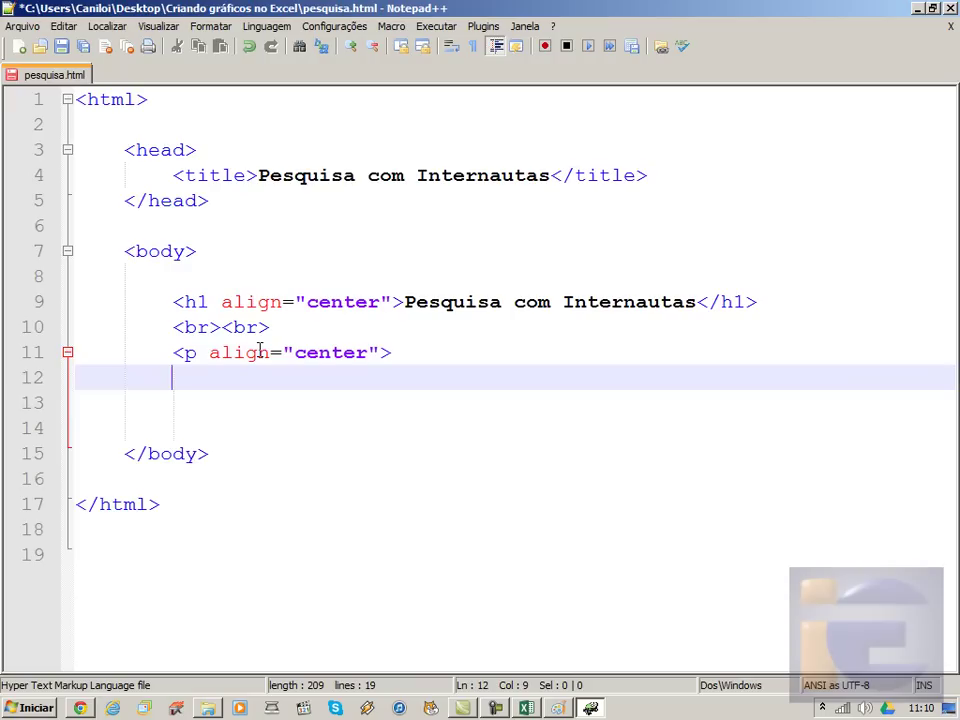
{"action": "key", "text": "Return"}
{"action": "type", "text": "<img "}
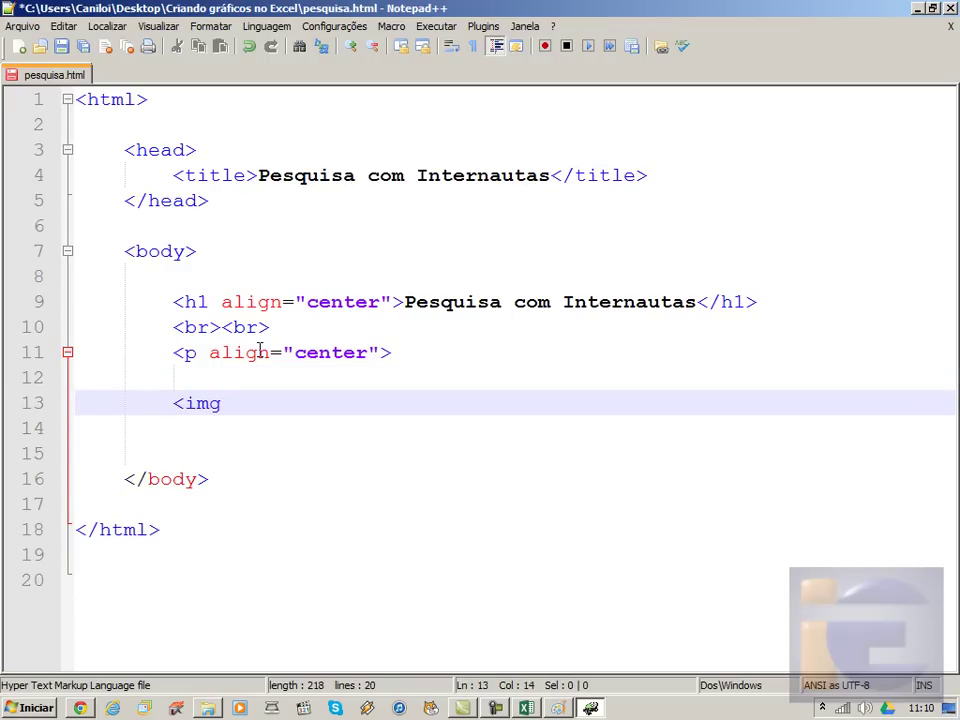
{"action": "type", "text": "src"}
{"action": "type", "text": "="}
{"action": "type", "text": "\""}
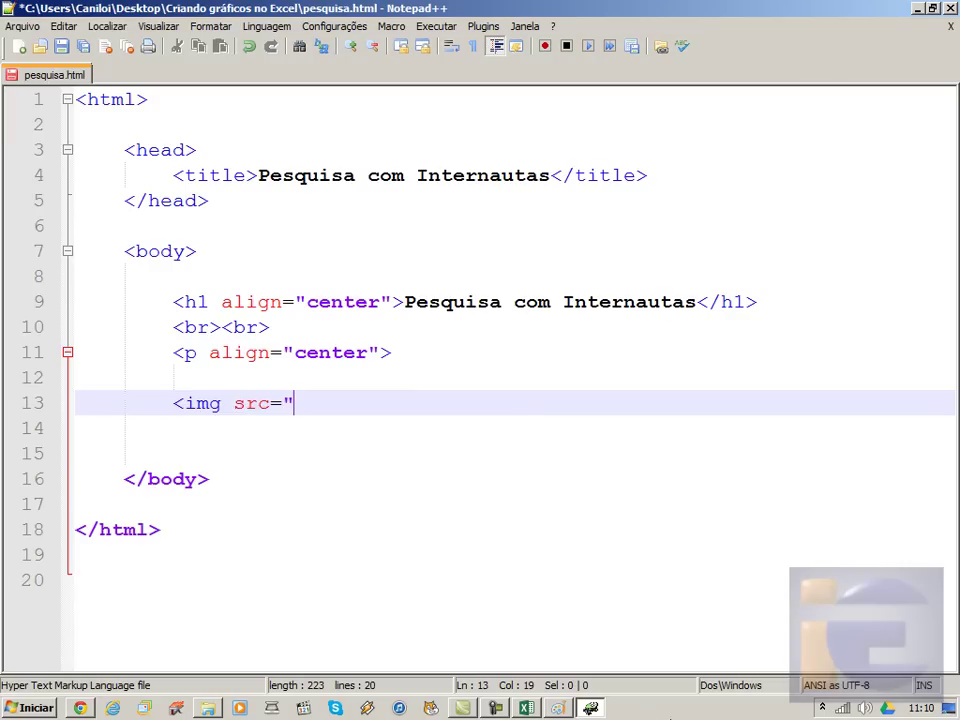
Complete the image tag as src="navegadores.jpg"> and begin a closing </p> two lines below
{"action": "left_click", "coordinate": [207, 708]}
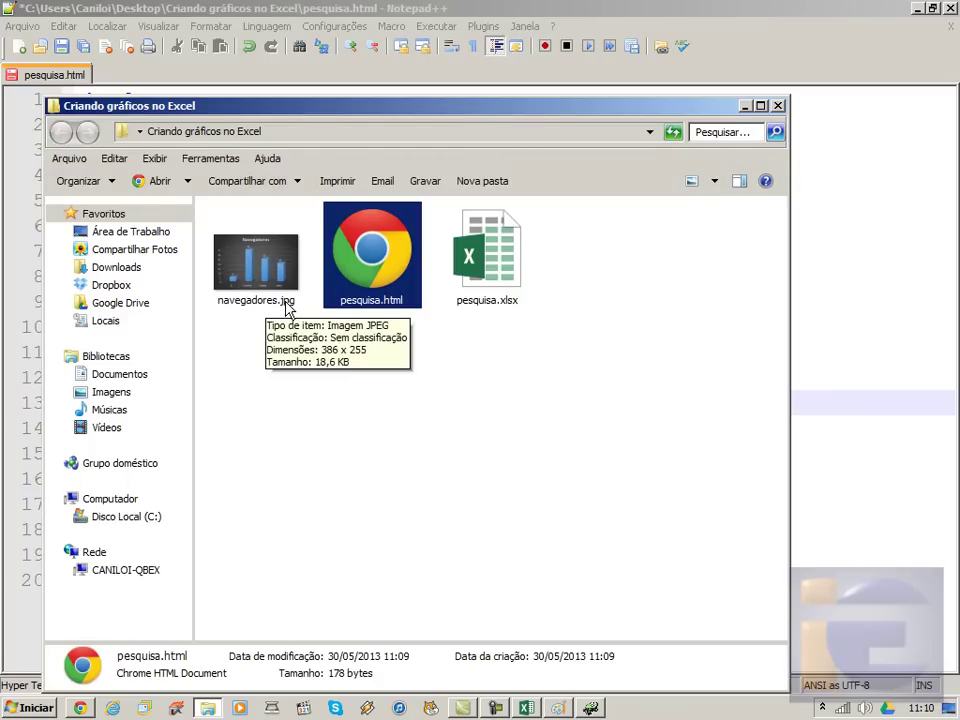
{"action": "left_click", "coordinate": [590, 708]}
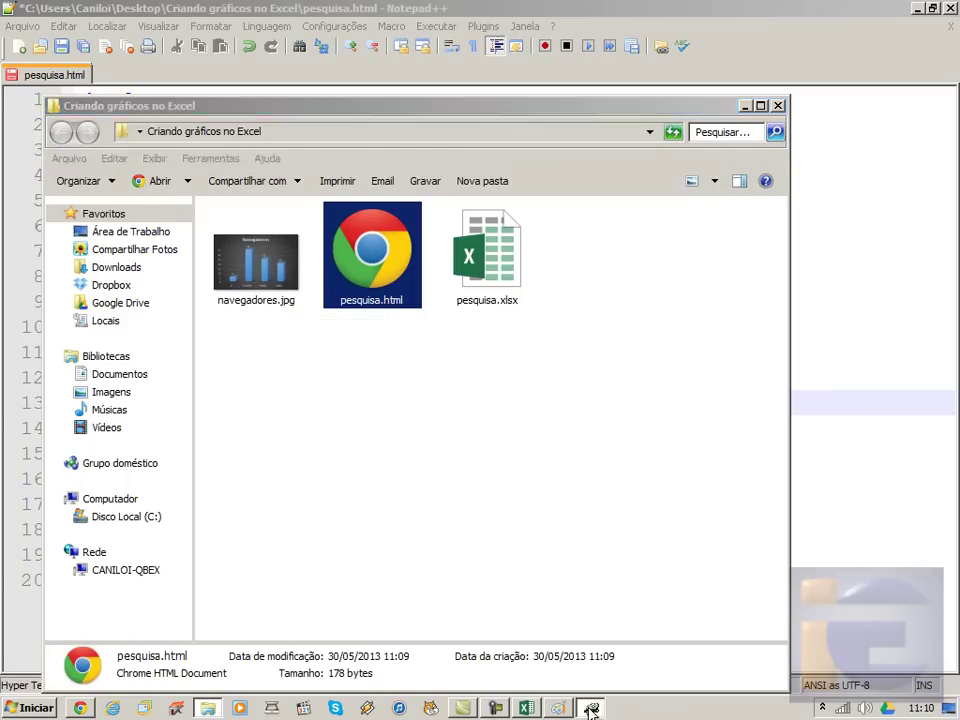
{"action": "type", "text": "navegadores.jpg"}
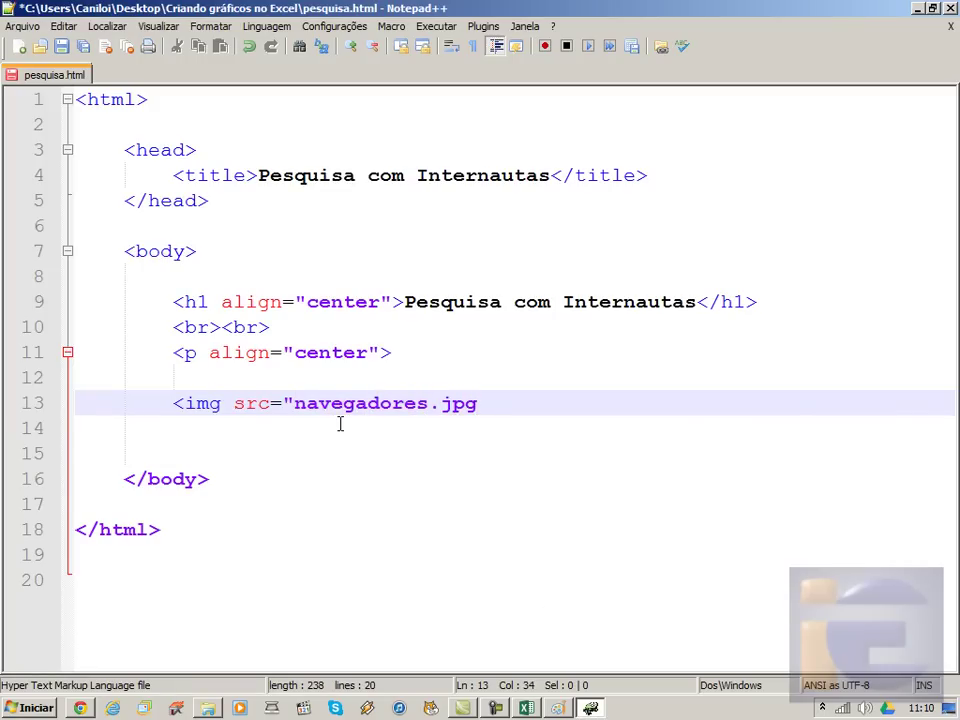
{"action": "type", "text": "\">"}
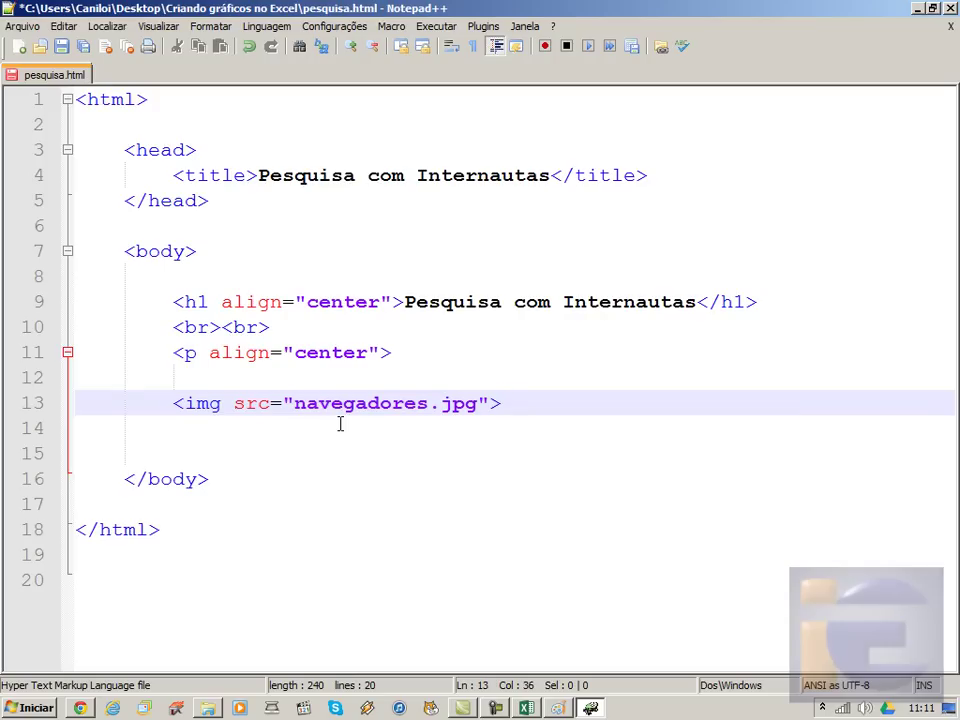
{"action": "key", "text": "Return"}
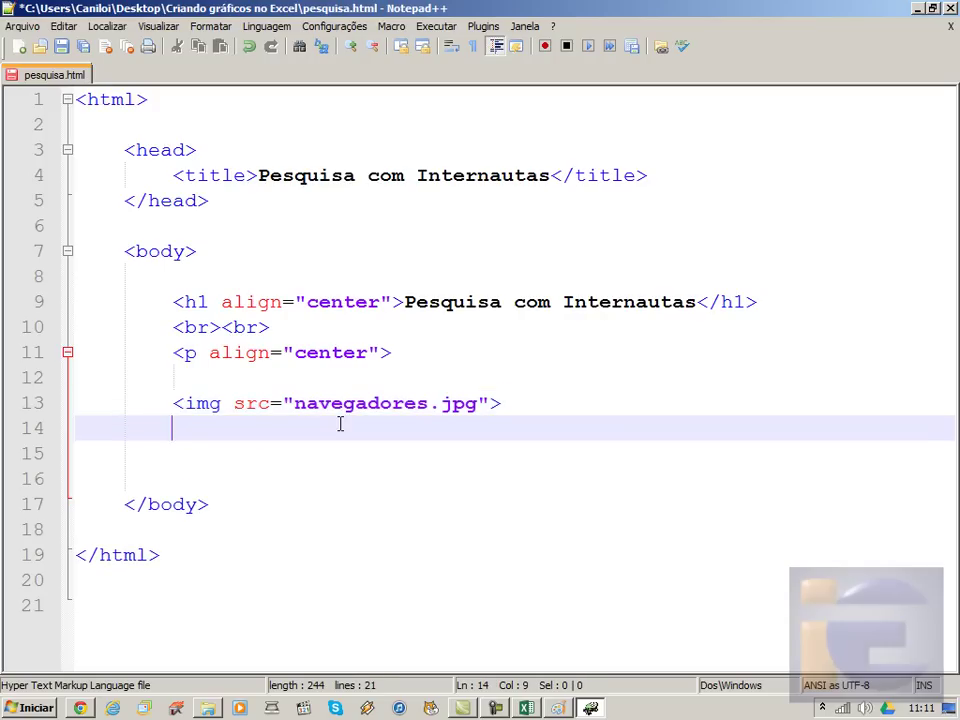
{"action": "key", "text": "Return"}
{"action": "key", "text": "Return"}
{"action": "type", "text": "</p>"}
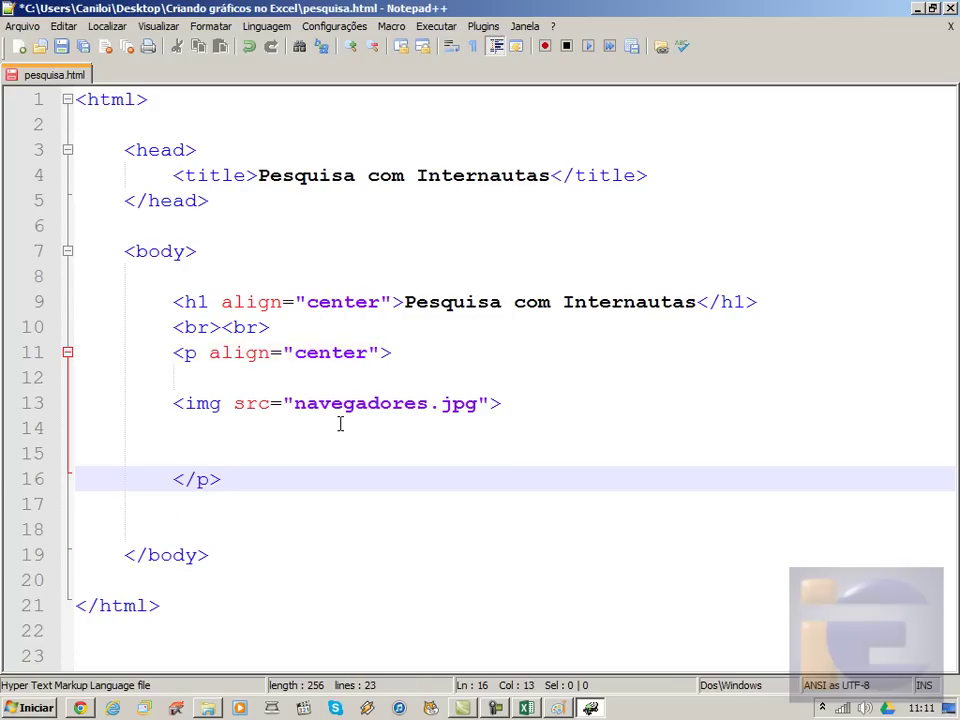
Save pesquisa.html and check the file in its folder
{"action": "left_click", "coordinate": [62, 47]}
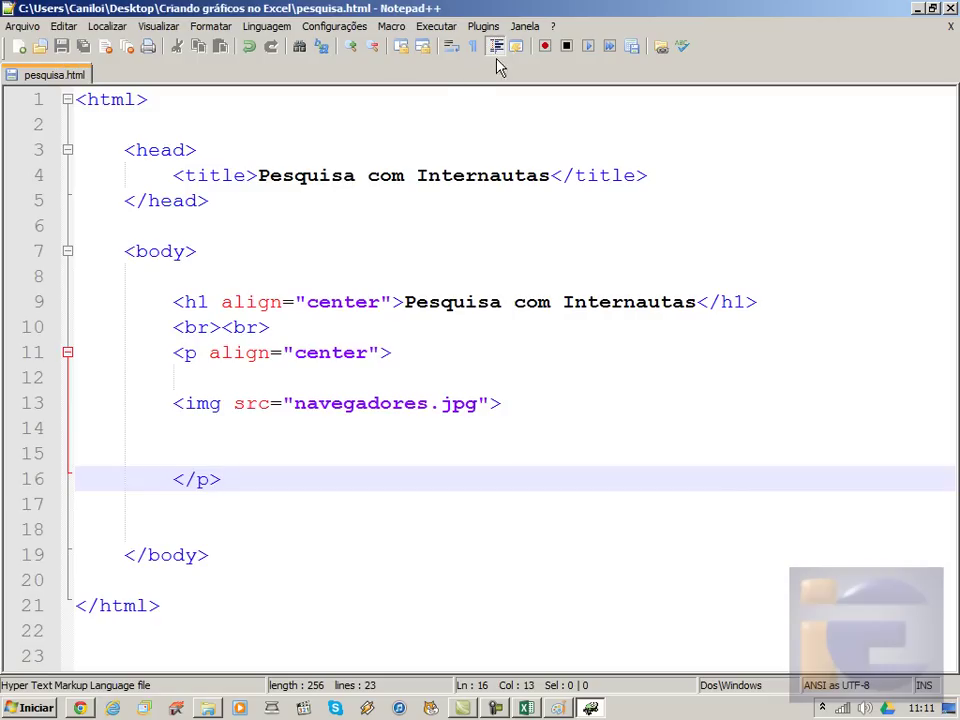
{"action": "left_click", "coordinate": [440, 27]}
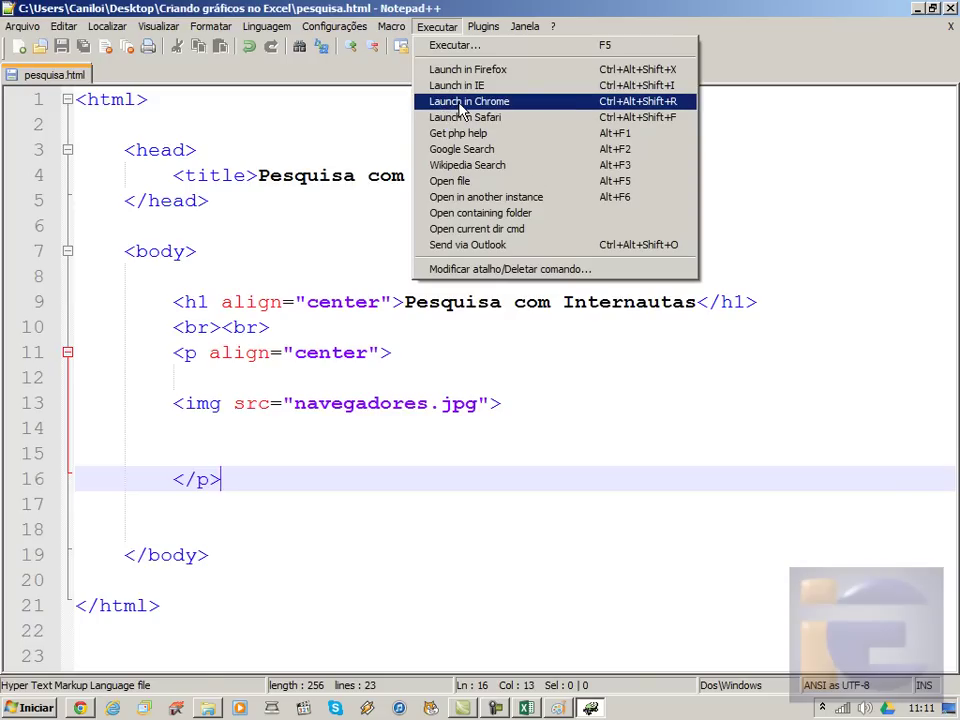
{"action": "left_click", "coordinate": [209, 706]}
{"action": "left_click", "coordinate": [395, 378]}
{"action": "left_click", "coordinate": [393, 302]}
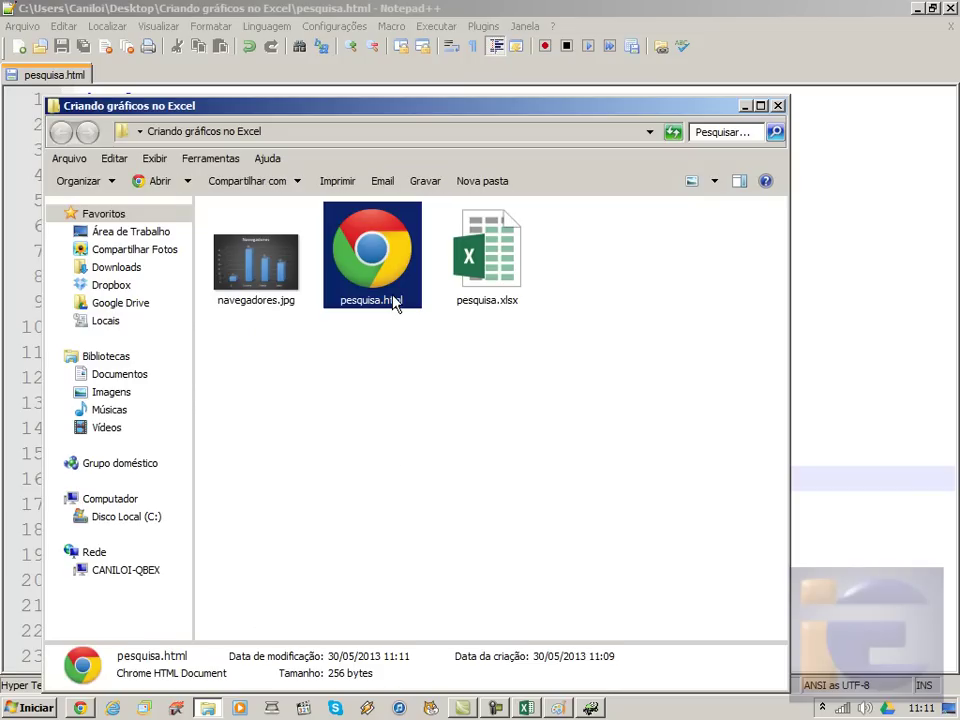
Launch pesquisa.html in Chrome from the Executar menu
{"action": "left_click", "coordinate": [492, 62]}
{"action": "left_click", "coordinate": [437, 27]}
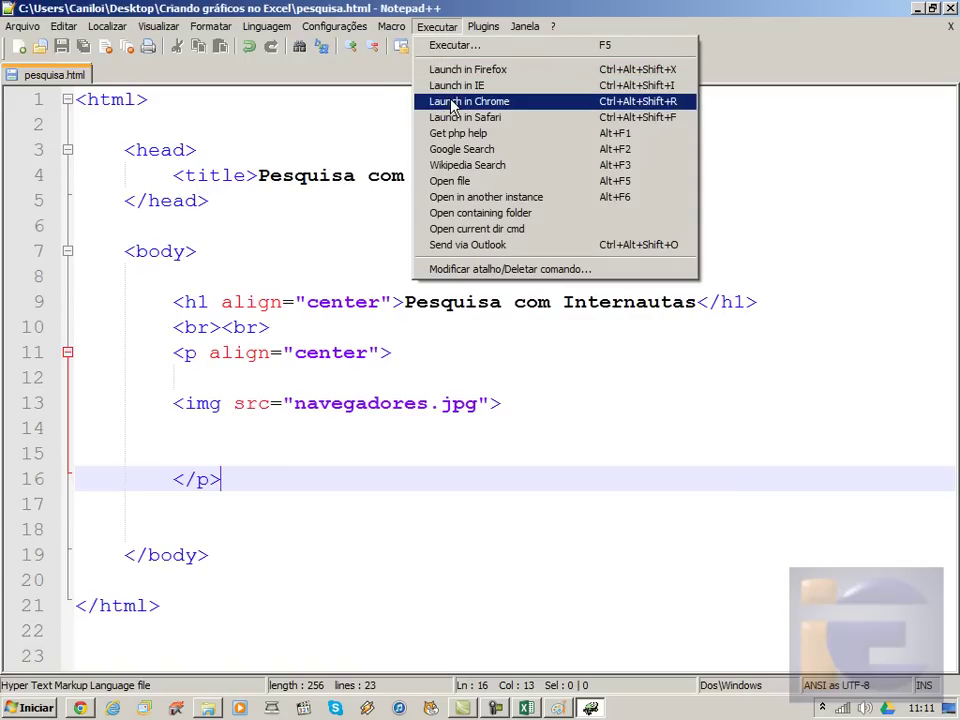
{"action": "left_click", "coordinate": [450, 100]}
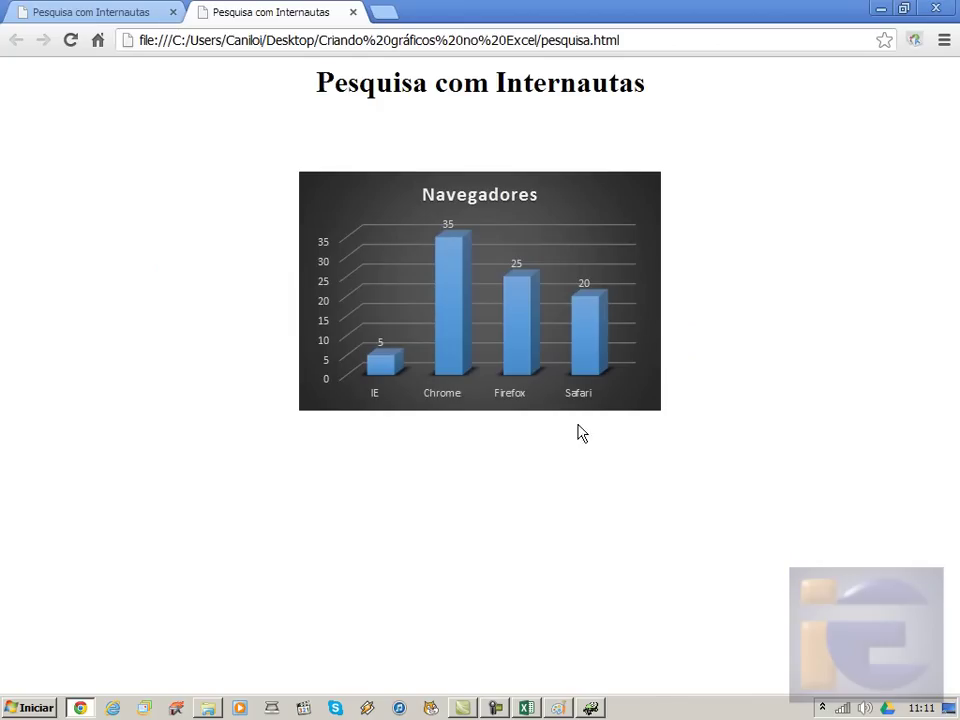
Move the Navegadores chart up and right to around columns H–N
{"action": "left_click", "coordinate": [527, 710]}
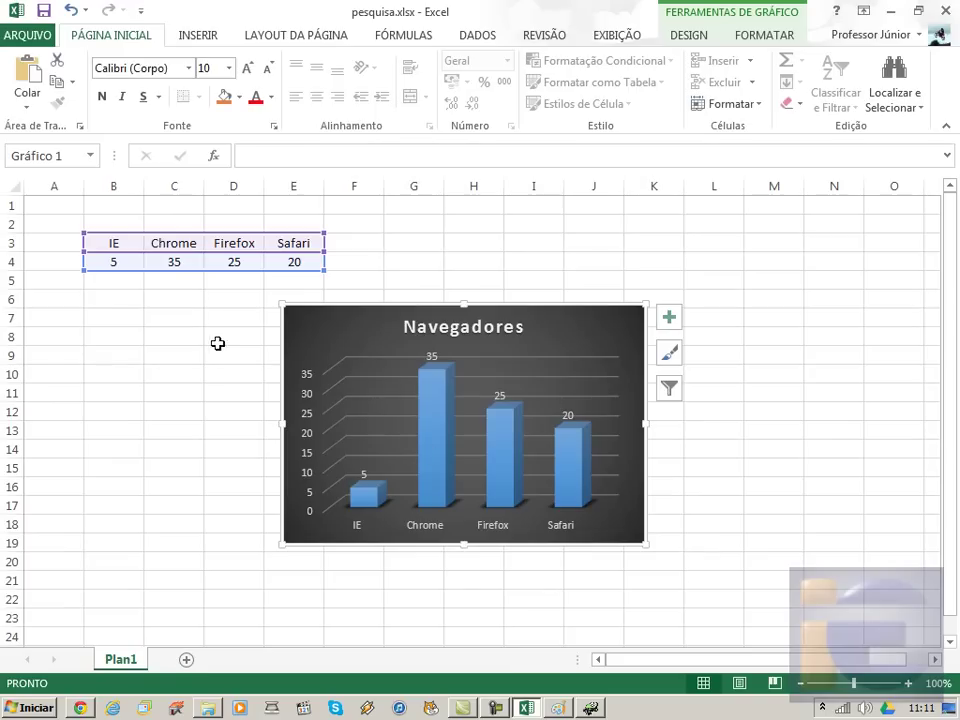
{"action": "left_click", "coordinate": [210, 342]}
{"action": "left_click", "coordinate": [392, 364]}
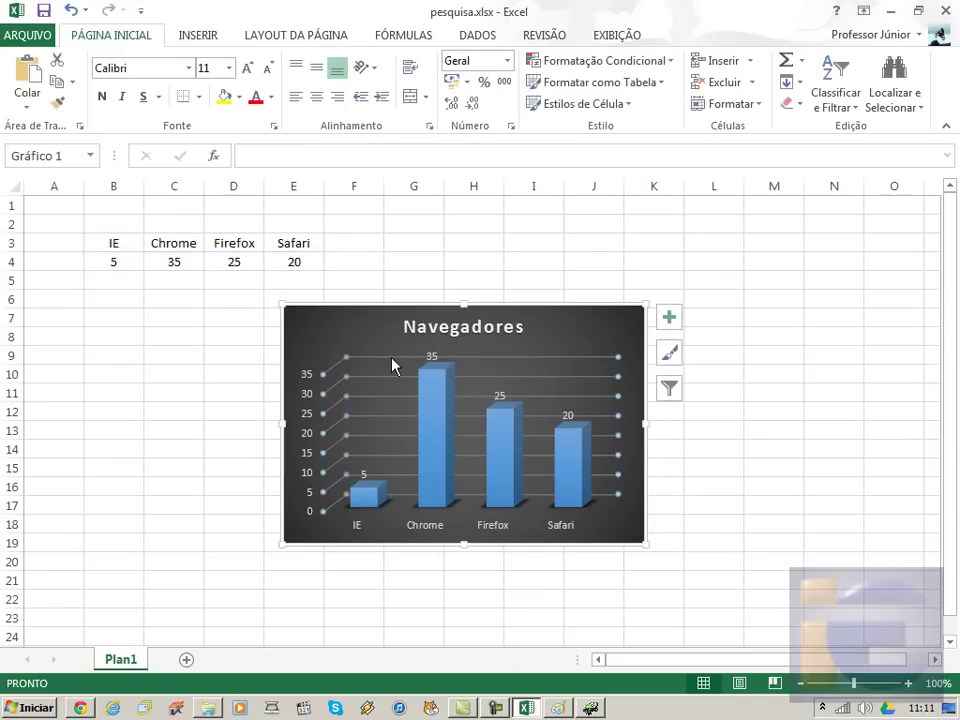
{"action": "left_click_drag", "start_coordinate": [561, 306], "coordinate": [711, 234]}
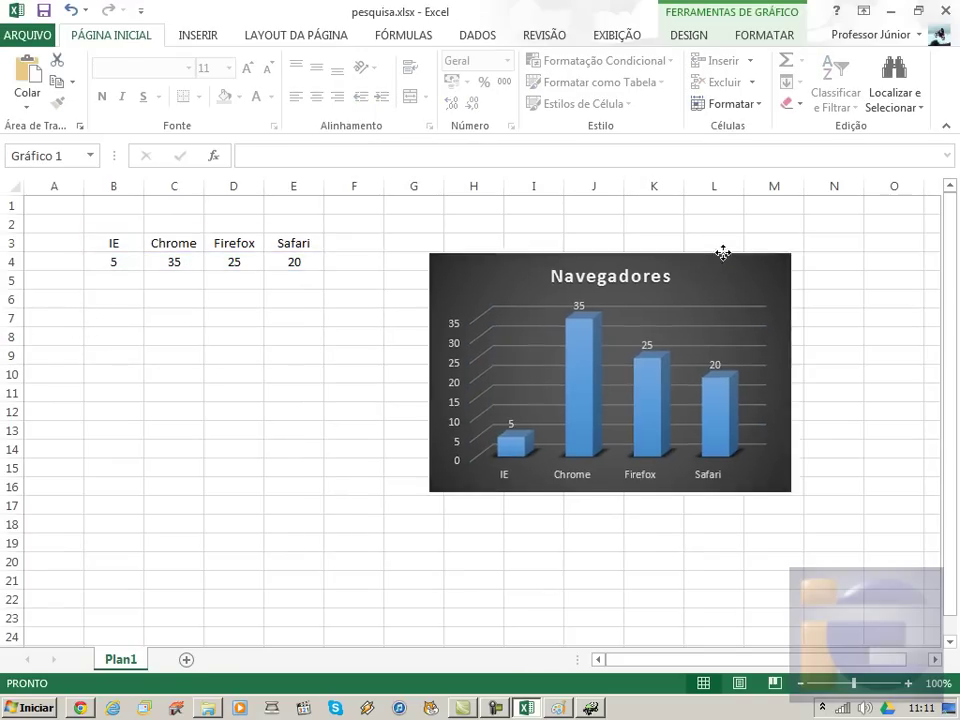
{"action": "left_click", "coordinate": [375, 302]}
{"action": "left_click", "coordinate": [171, 409]}
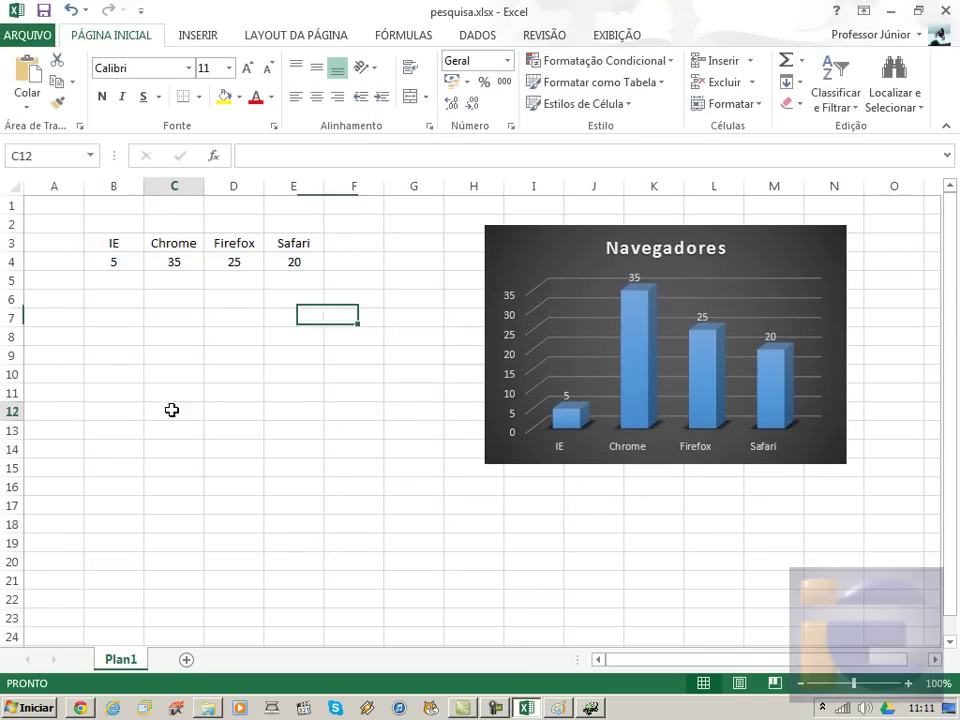
Enter the antivirus headers Avira, AVG and Avast across B8:D8
{"action": "left_click", "coordinate": [116, 339]}
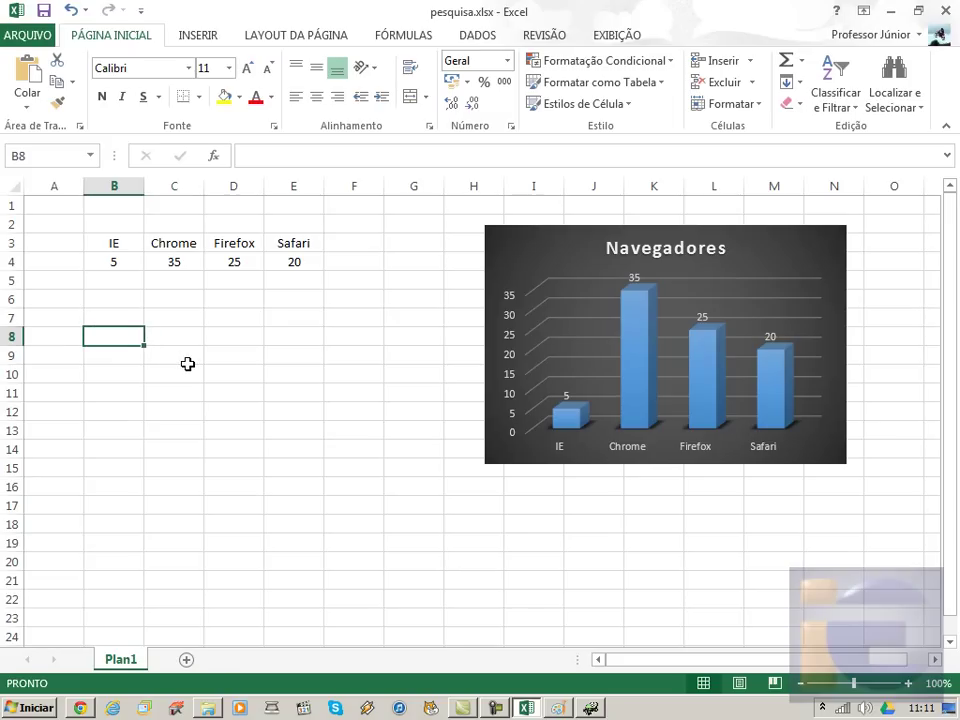
{"action": "type", "text": "Avira"}
{"action": "key", "text": "Tab"}
{"action": "type", "text": "A"}
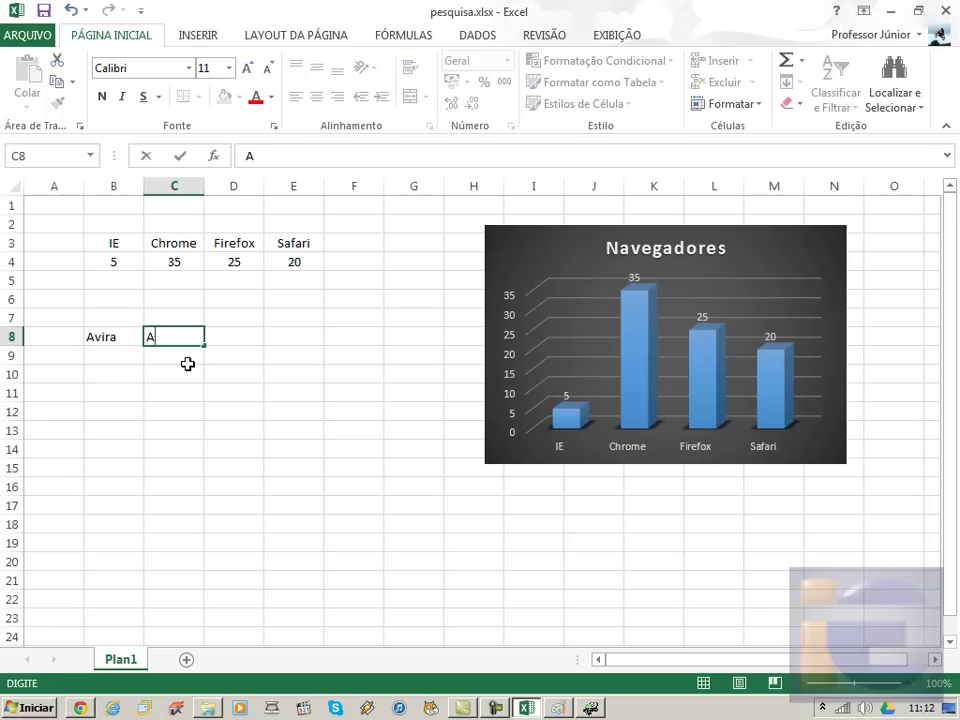
{"action": "key", "text": "Tab"}
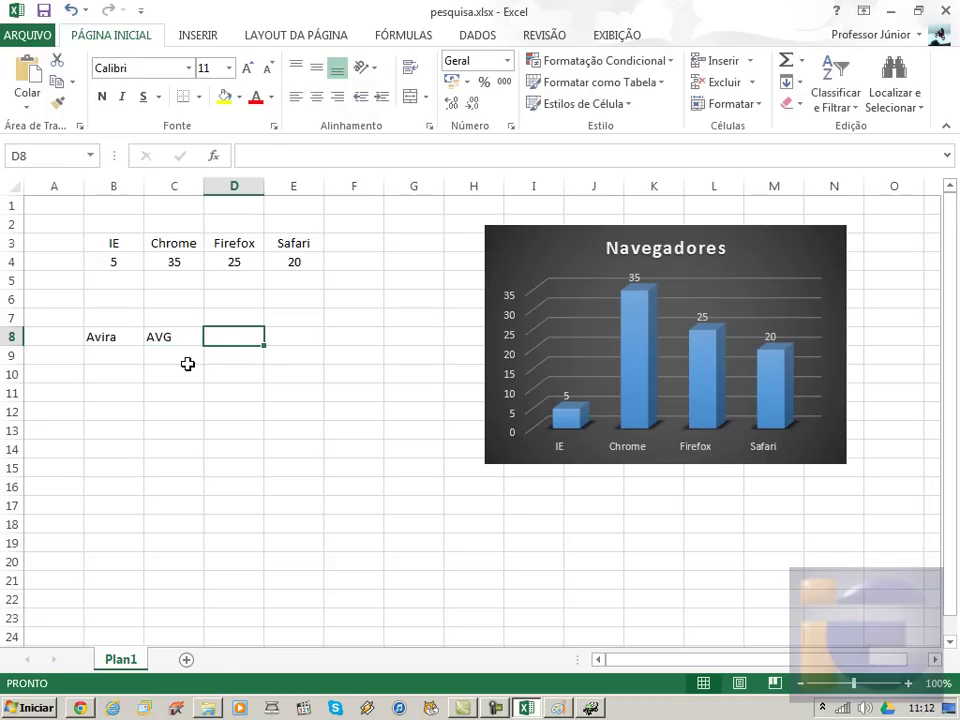
{"action": "type", "text": "Avast"}
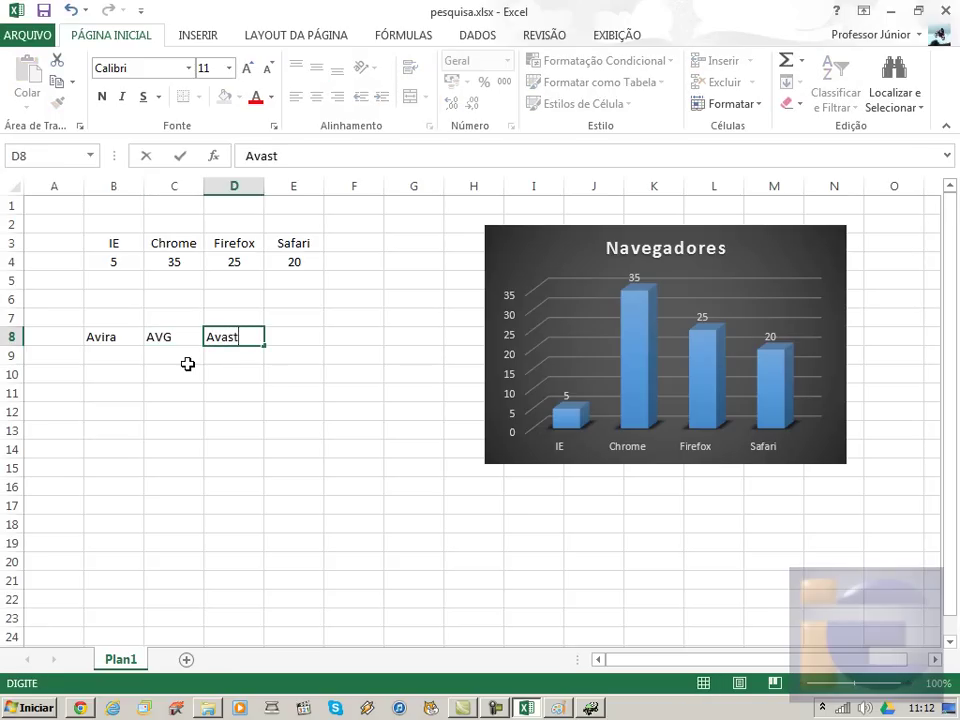
{"action": "key", "text": "Tab"}
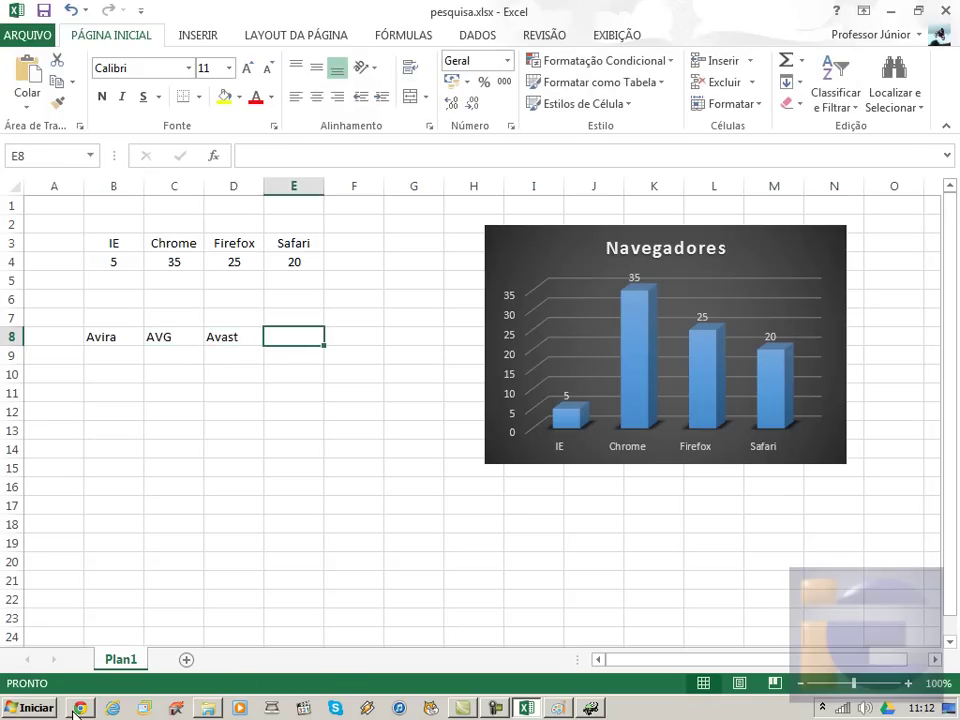
{"action": "left_click", "coordinate": [75, 709]}
In a new tab, go to baixaki.com.br and search it for antivirus
{"action": "left_click", "coordinate": [383, 14]}
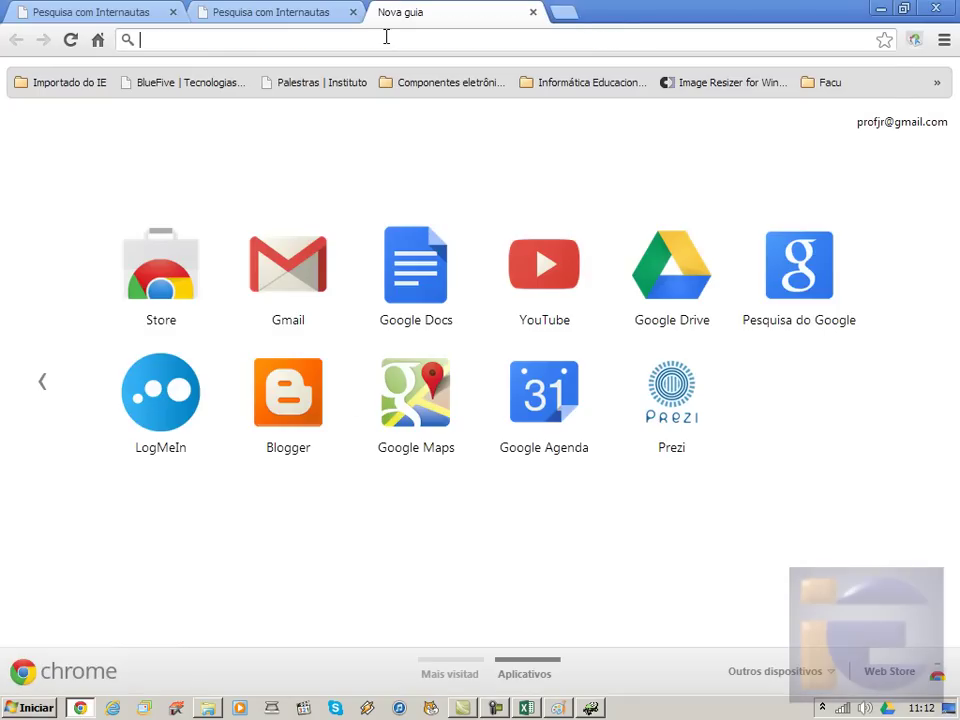
{"action": "type", "text": "www.baixak"}
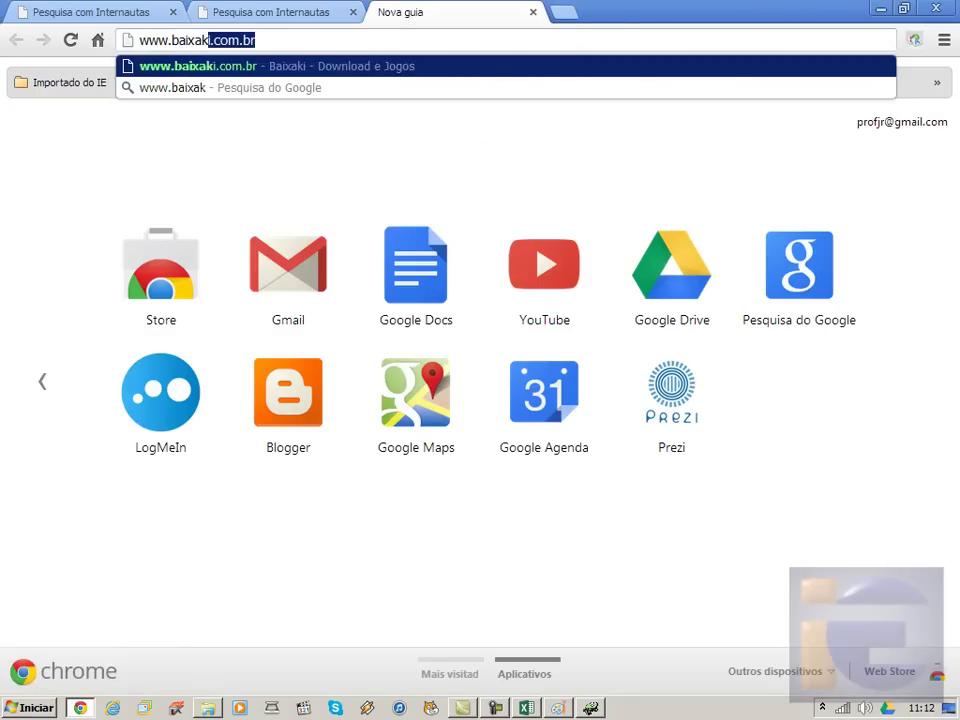
{"action": "type", "text": "i.com."}
{"action": "key", "text": "Return"}
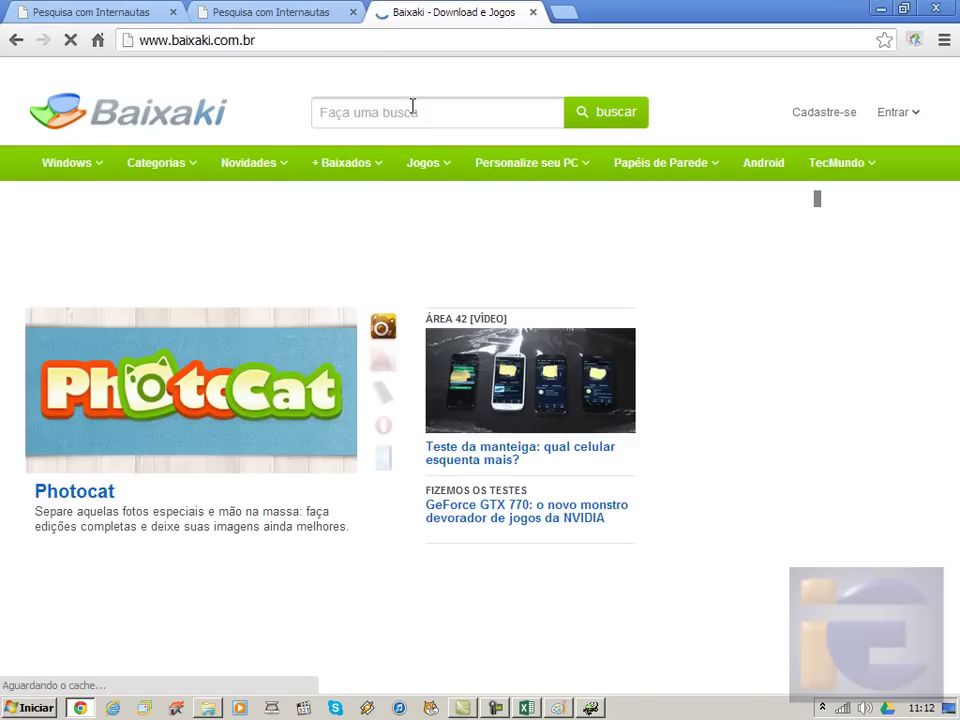
{"action": "left_click", "coordinate": [412, 106]}
{"action": "type", "text": "antivirus"}
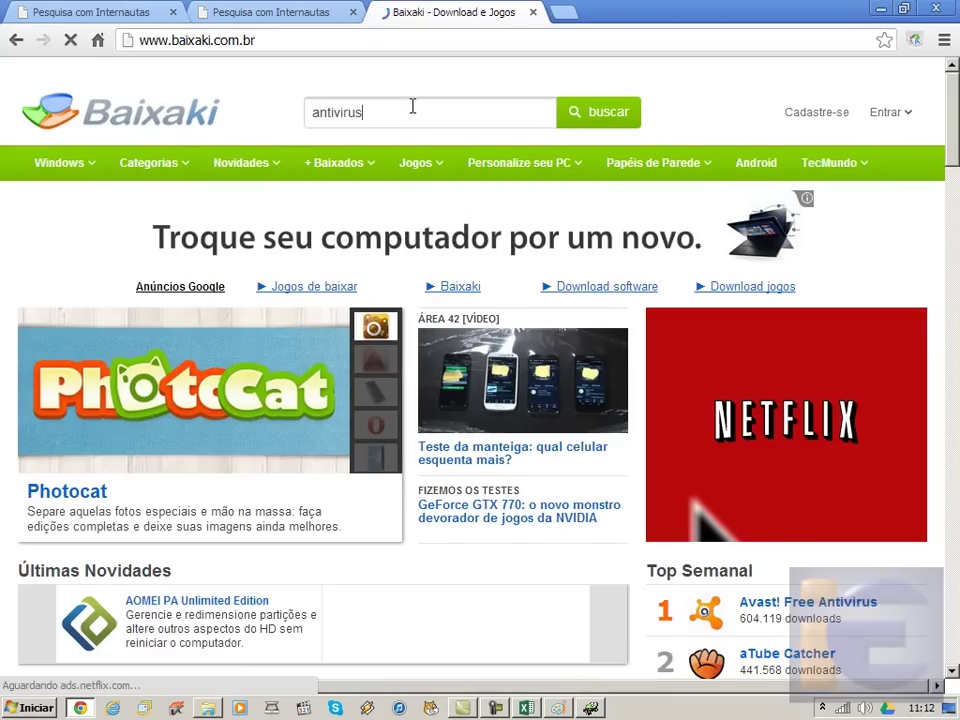
{"action": "key", "text": "Return"}
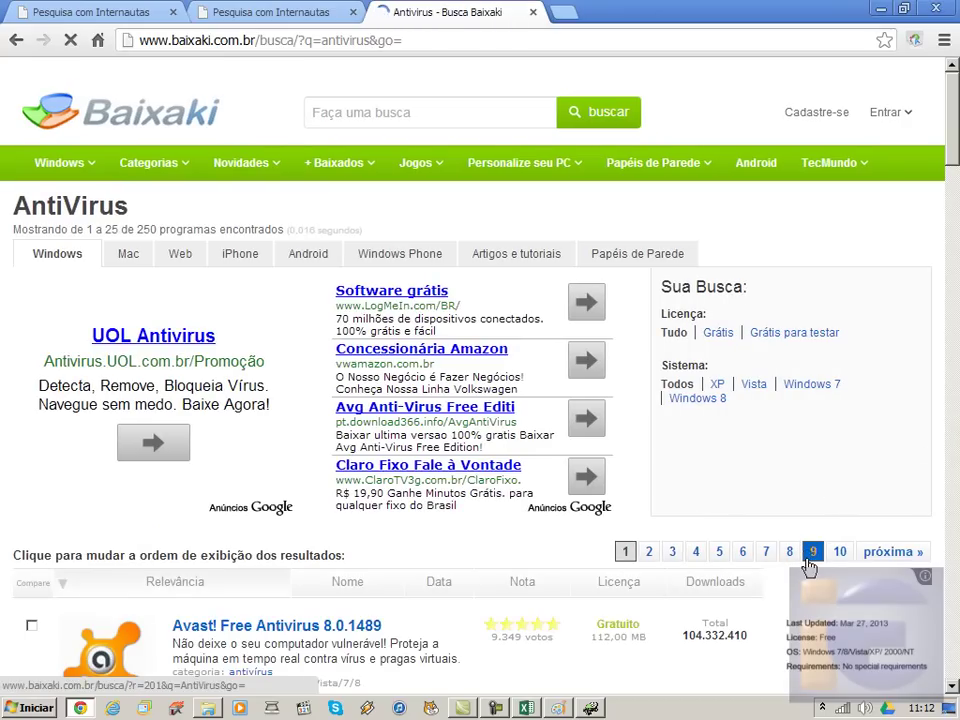
Sort the antivirus results by number of downloads and scroll through them
{"action": "left_click", "coordinate": [726, 589]}
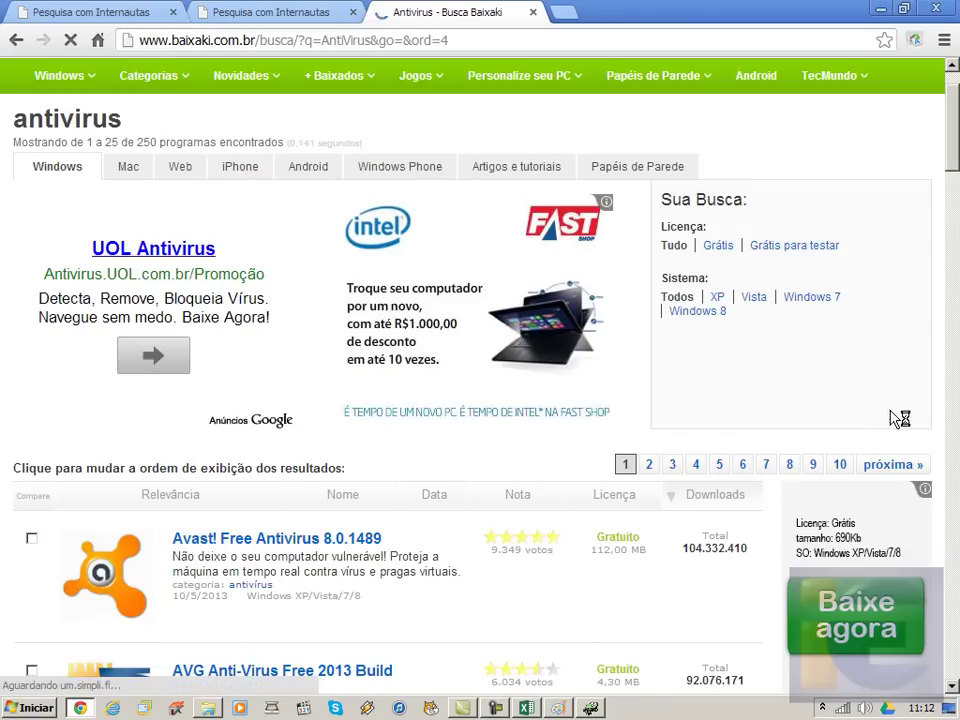
{"action": "scroll", "coordinate": [866, 390], "scroll_direction": "down", "scroll_amount": 3}
{"action": "scroll", "coordinate": [818, 377], "scroll_direction": "down", "scroll_amount": 1}
{"action": "scroll", "coordinate": [818, 377], "scroll_direction": "down", "scroll_amount": 1}
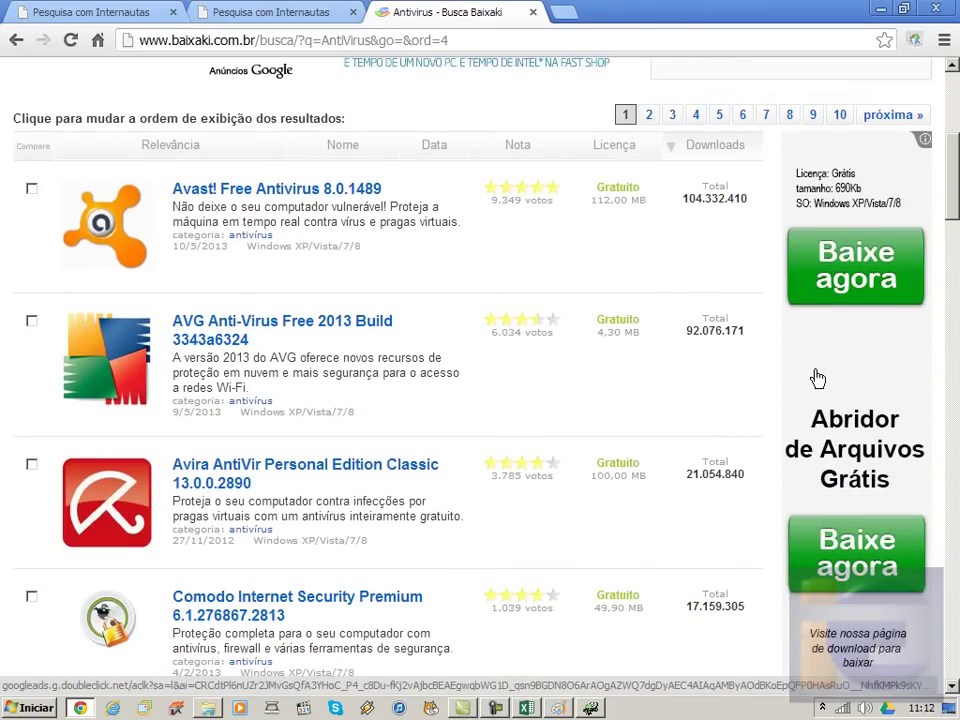
{"action": "scroll", "coordinate": [818, 377], "scroll_direction": "down", "scroll_amount": 1}
{"action": "scroll", "coordinate": [818, 377], "scroll_direction": "down", "scroll_amount": 1}
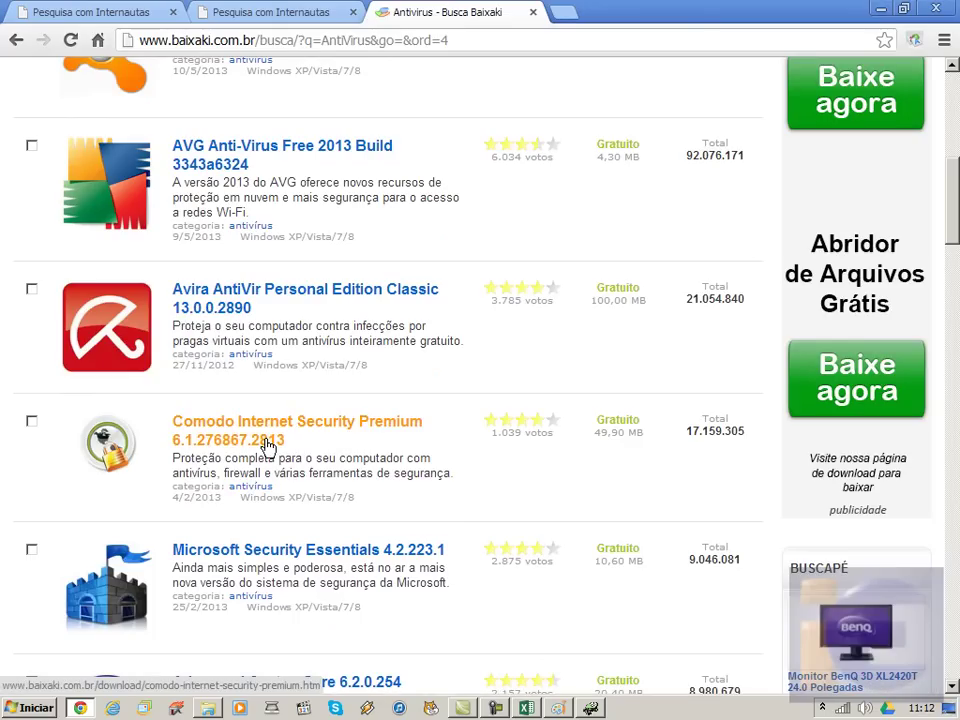
{"action": "scroll", "coordinate": [268, 447], "scroll_direction": "down", "scroll_amount": 1}
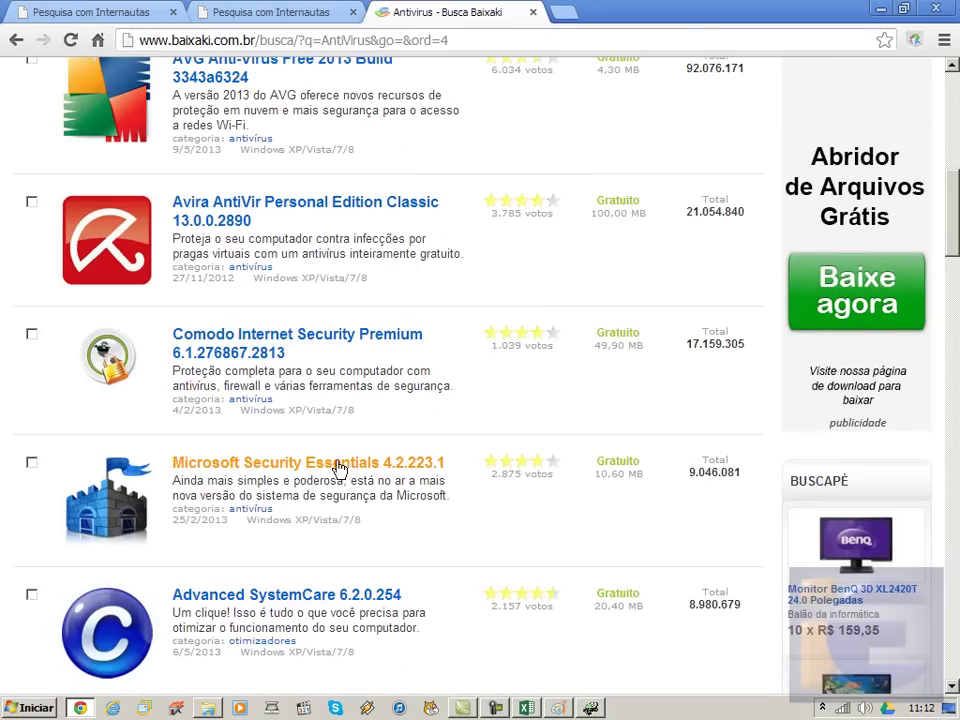
{"action": "scroll", "coordinate": [366, 468], "scroll_direction": "down", "scroll_amount": 1}
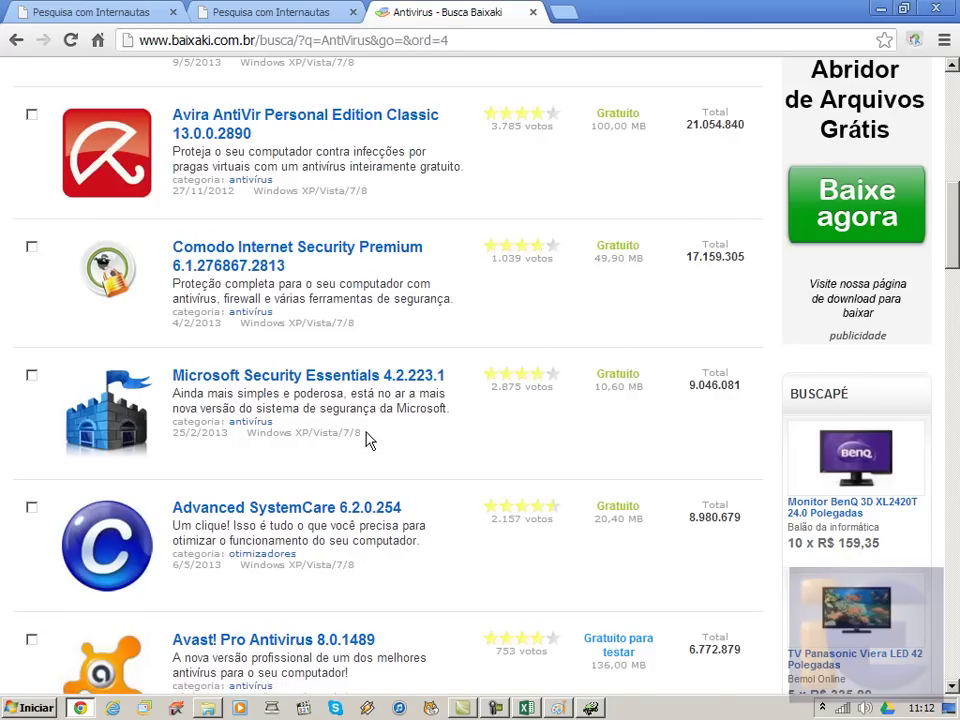
{"action": "scroll", "coordinate": [366, 440], "scroll_direction": "down", "scroll_amount": 1}
{"action": "scroll", "coordinate": [366, 428], "scroll_direction": "down", "scroll_amount": 1}
{"action": "scroll", "coordinate": [366, 428], "scroll_direction": "down", "scroll_amount": 2}
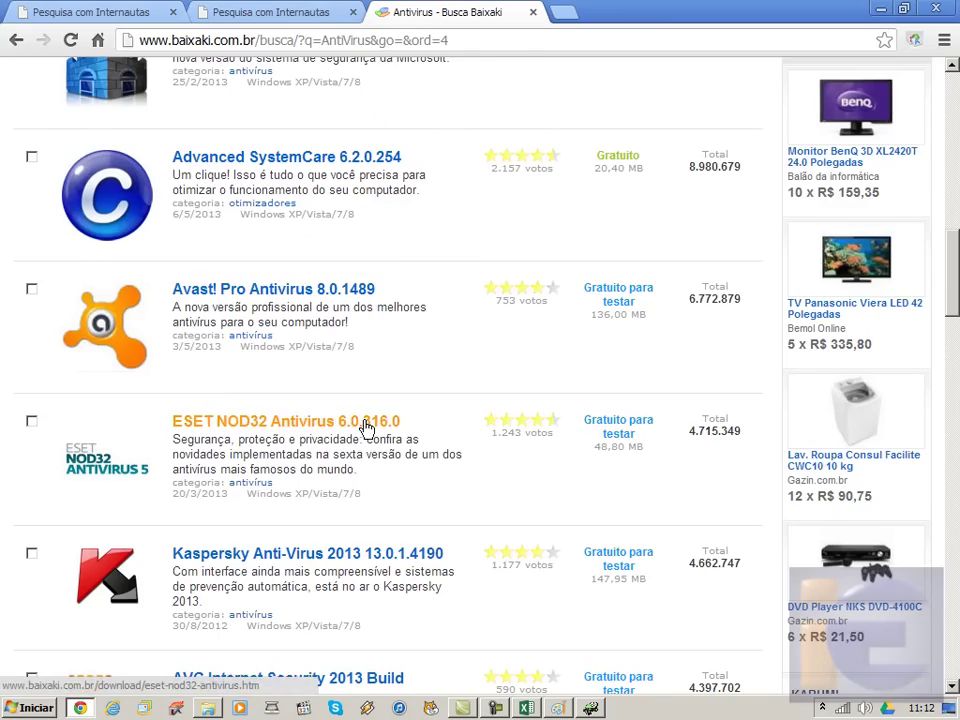
{"action": "scroll", "coordinate": [212, 545], "scroll_direction": "down", "scroll_amount": 1}
{"action": "scroll", "coordinate": [214, 550], "scroll_direction": "down", "scroll_amount": 2}
{"action": "scroll", "coordinate": [214, 545], "scroll_direction": "up", "scroll_amount": 6}
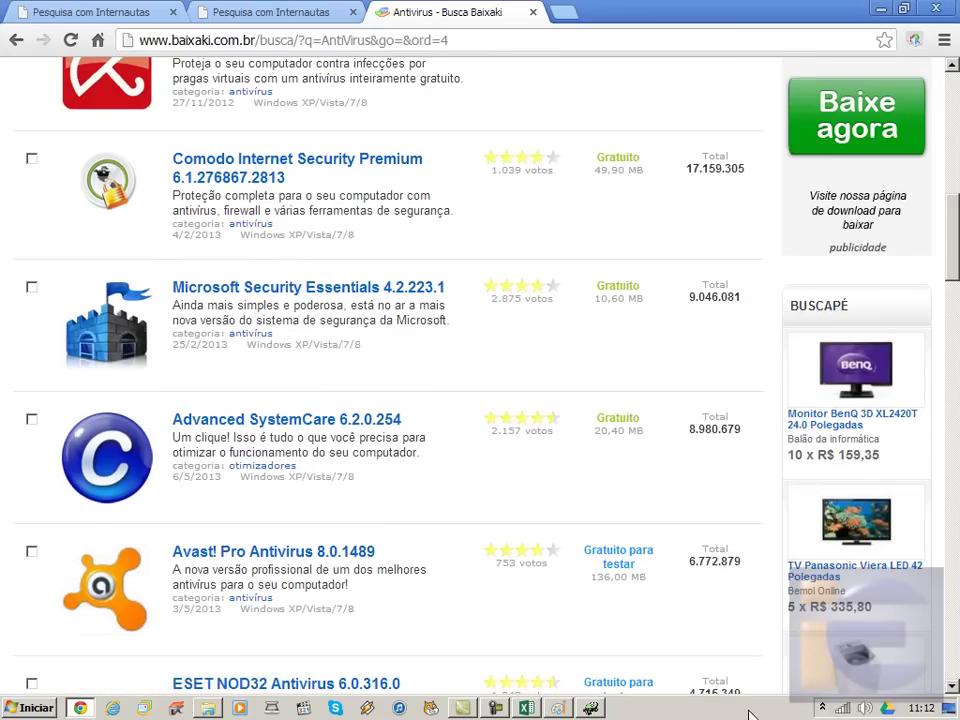
{"action": "left_click", "coordinate": [527, 708]}
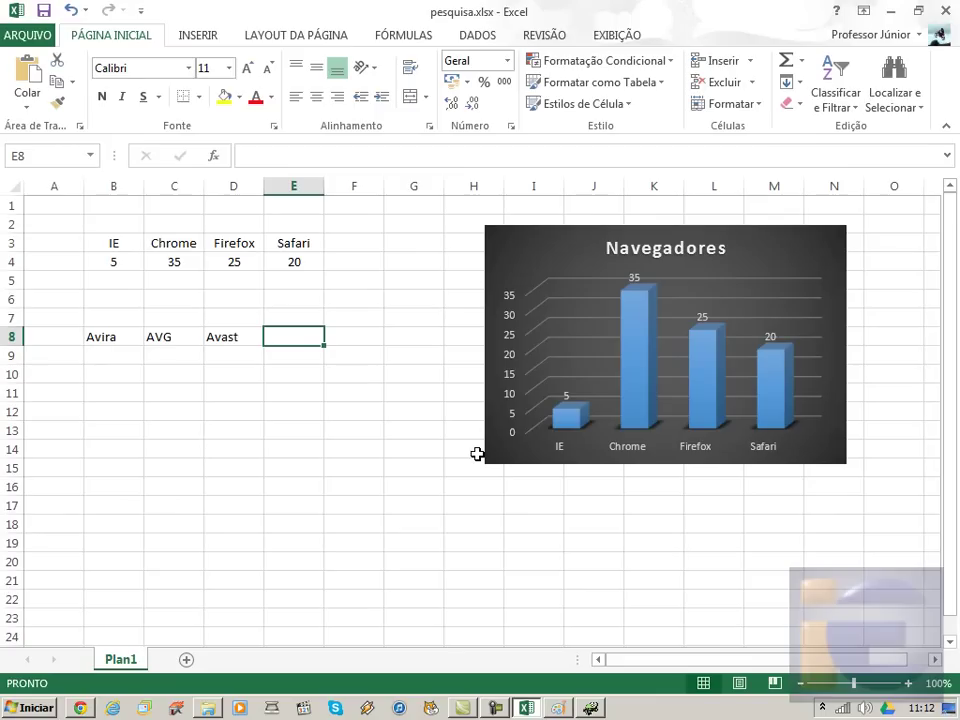
Enter MSE (Microsoft) in E8 and widen column E to fit it
{"action": "type", "text": "MSE"}
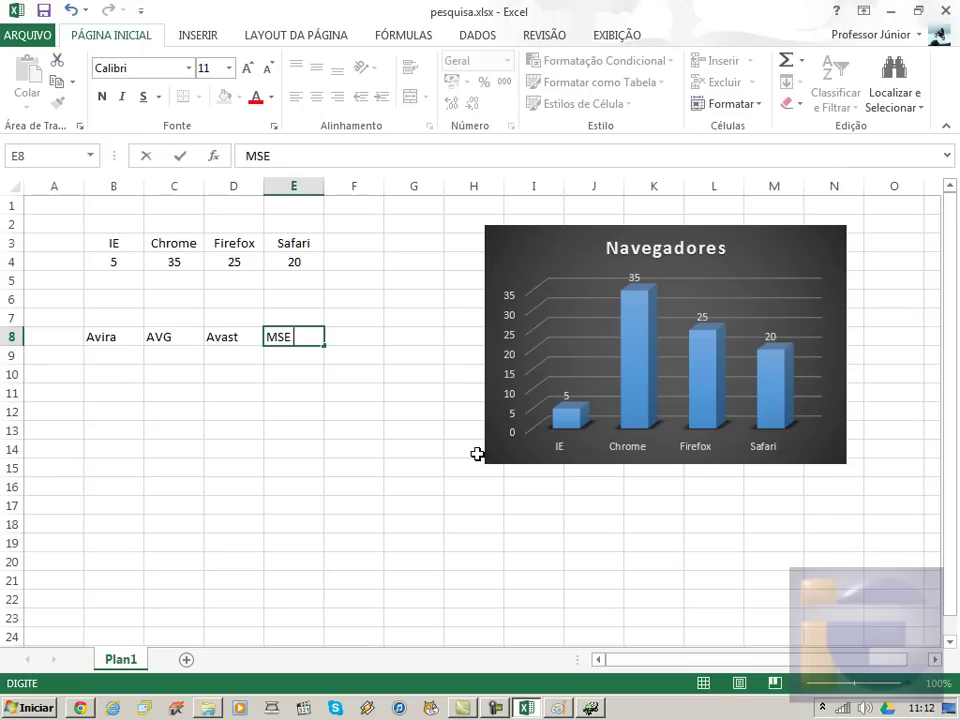
{"action": "type", "text": "rosoft)"}
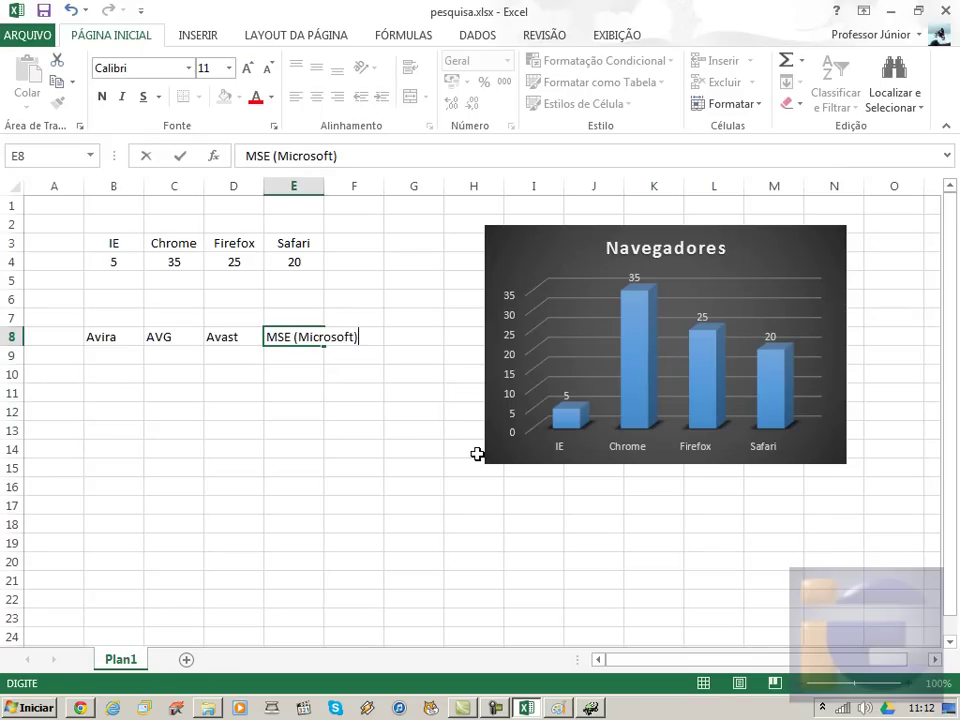
{"action": "key", "text": "Return"}
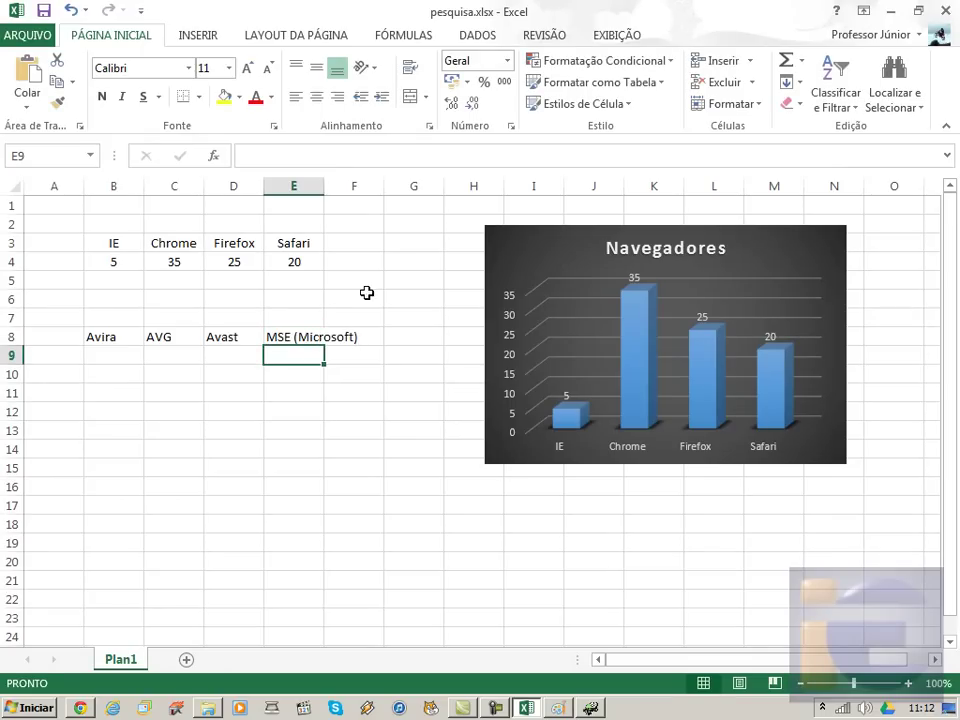
{"action": "left_click_drag", "start_coordinate": [324, 186], "coordinate": [365, 188]}
{"action": "left_click", "coordinate": [323, 411]}
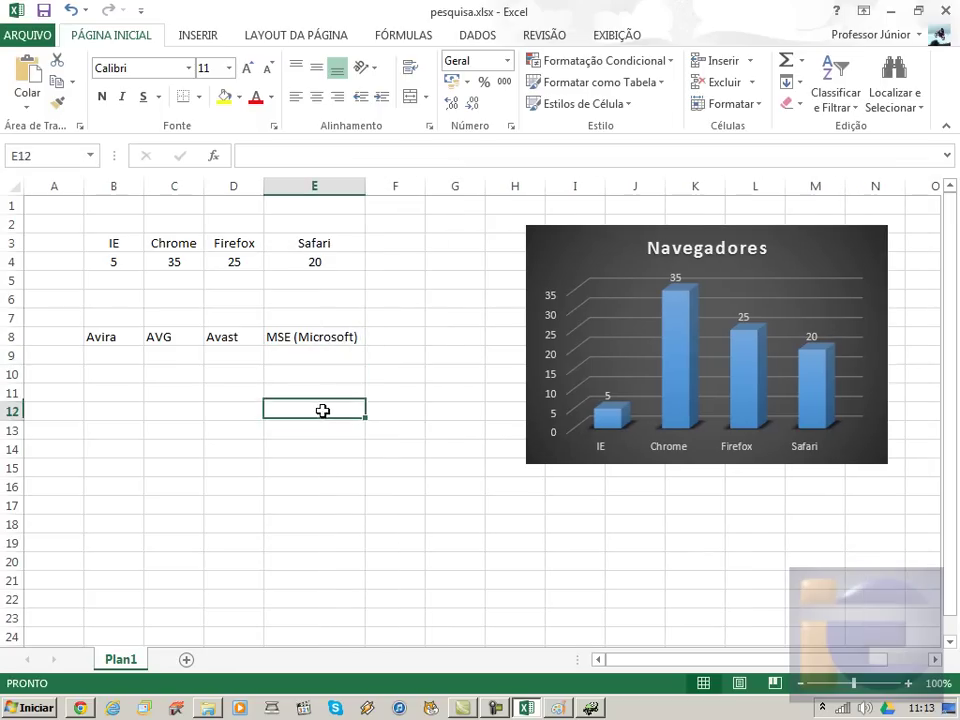
Fill B9:E9 with the antivirus values 14, 25, 30 and 10
{"action": "left_click", "coordinate": [125, 353]}
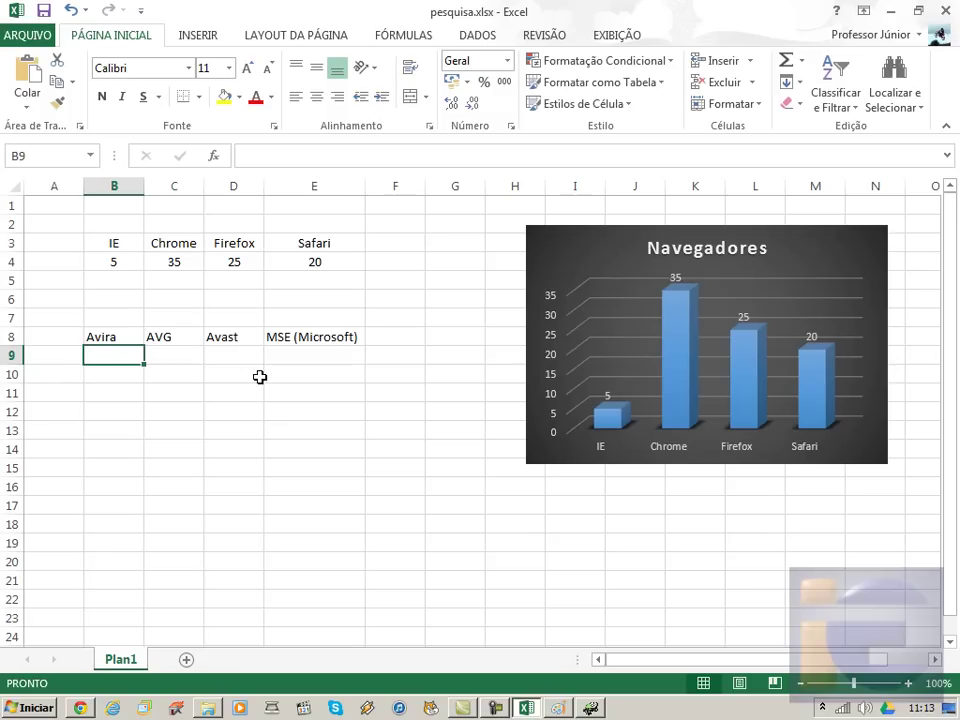
{"action": "type", "text": "14"}
{"action": "key", "text": "Tab"}
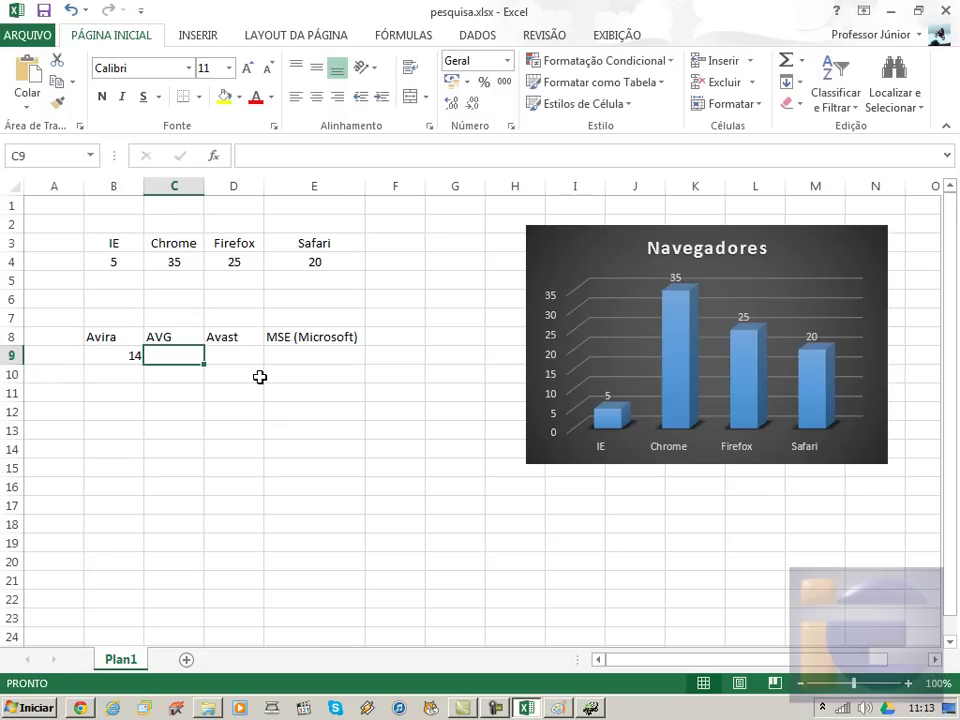
{"action": "type", "text": "25"}
{"action": "key", "text": "Tab"}
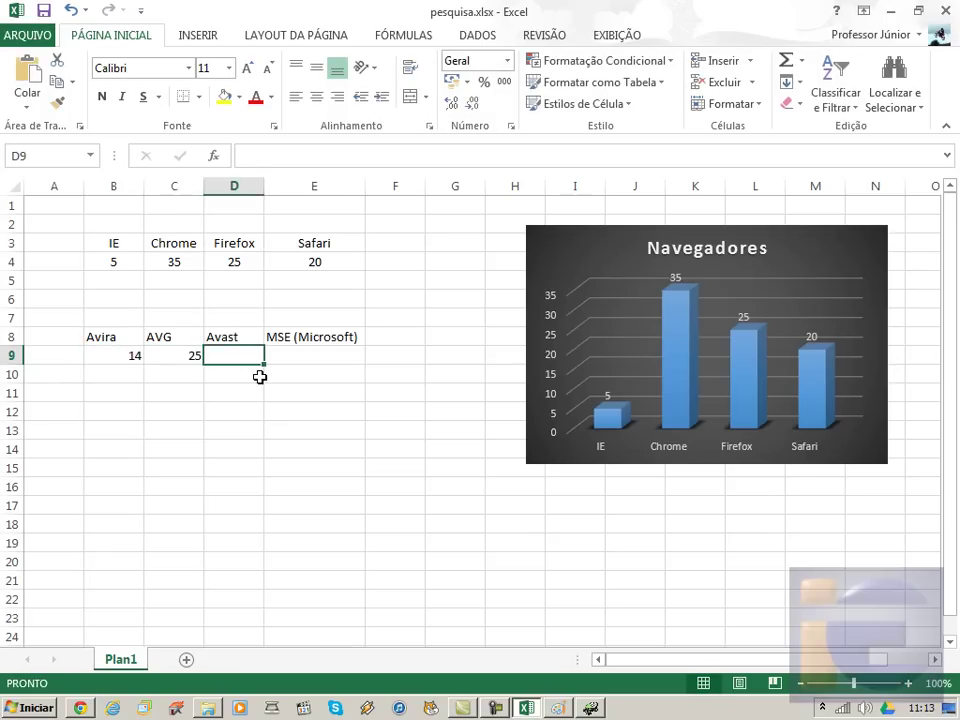
{"action": "type", "text": "30"}
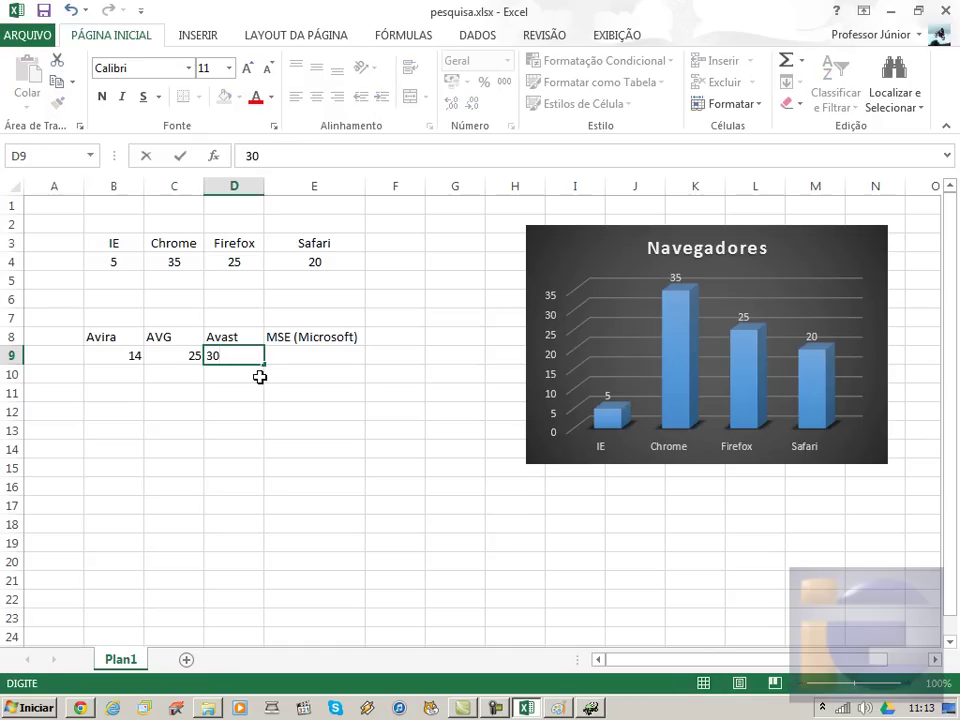
{"action": "key", "text": "Tab"}
{"action": "type", "text": "10"}
{"action": "key", "text": "Tab"}
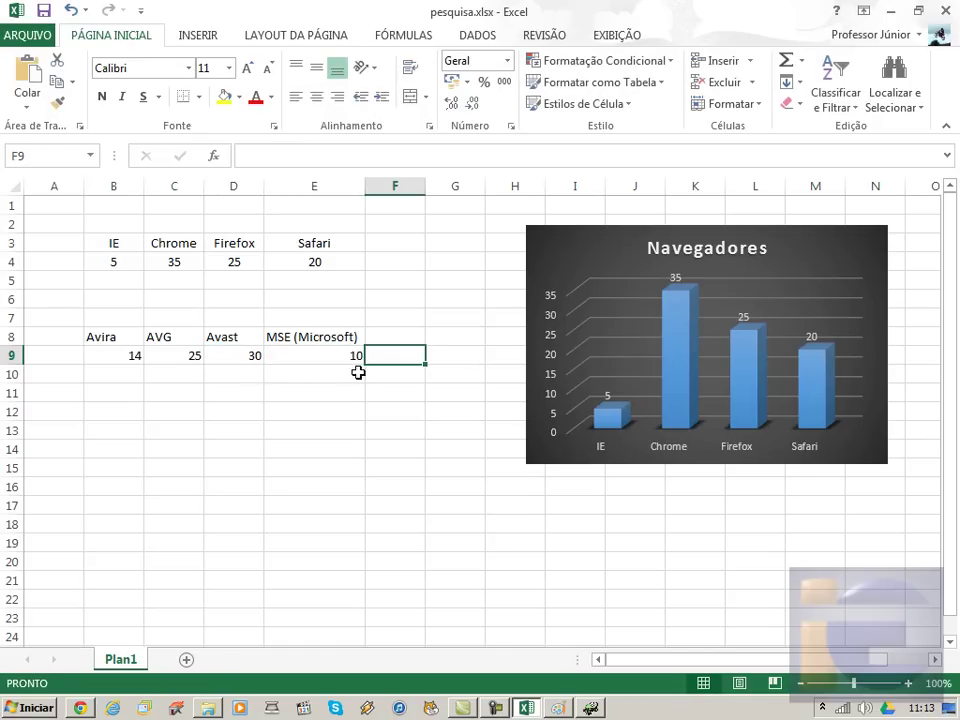
Drag the Navegadores chart further right, clear of the table
{"action": "left_click", "coordinate": [650, 302]}
{"action": "left_click_drag", "start_coordinate": [634, 231], "coordinate": [857, 208]}
{"action": "left_click", "coordinate": [549, 300]}
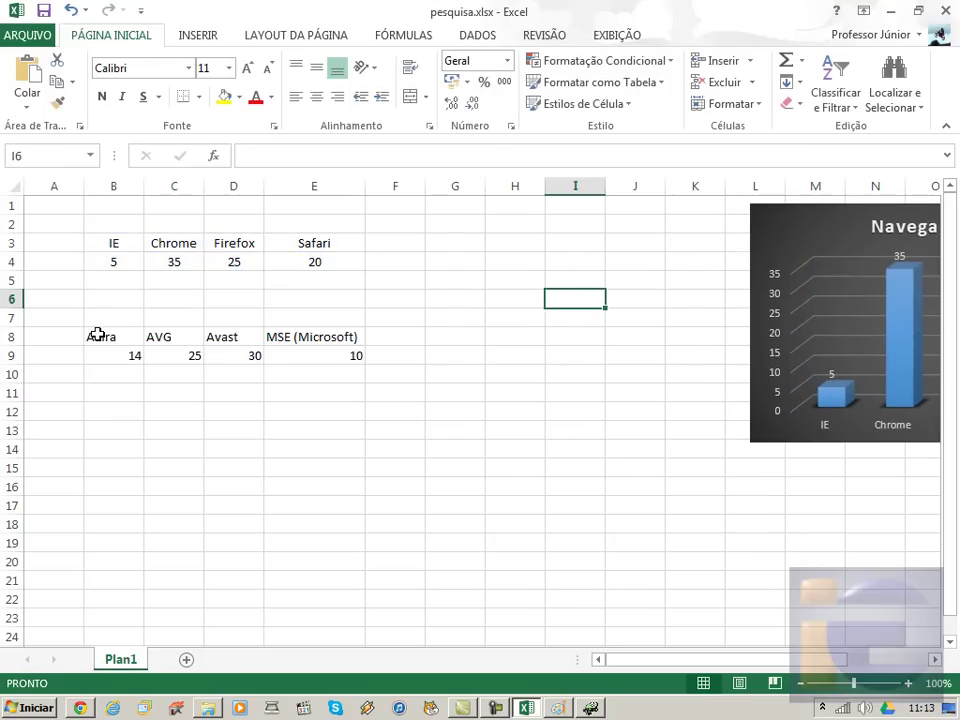
Centre-align the antivirus table B8:E9 and reselect it
{"action": "left_click_drag", "start_coordinate": [97, 334], "coordinate": [298, 357]}
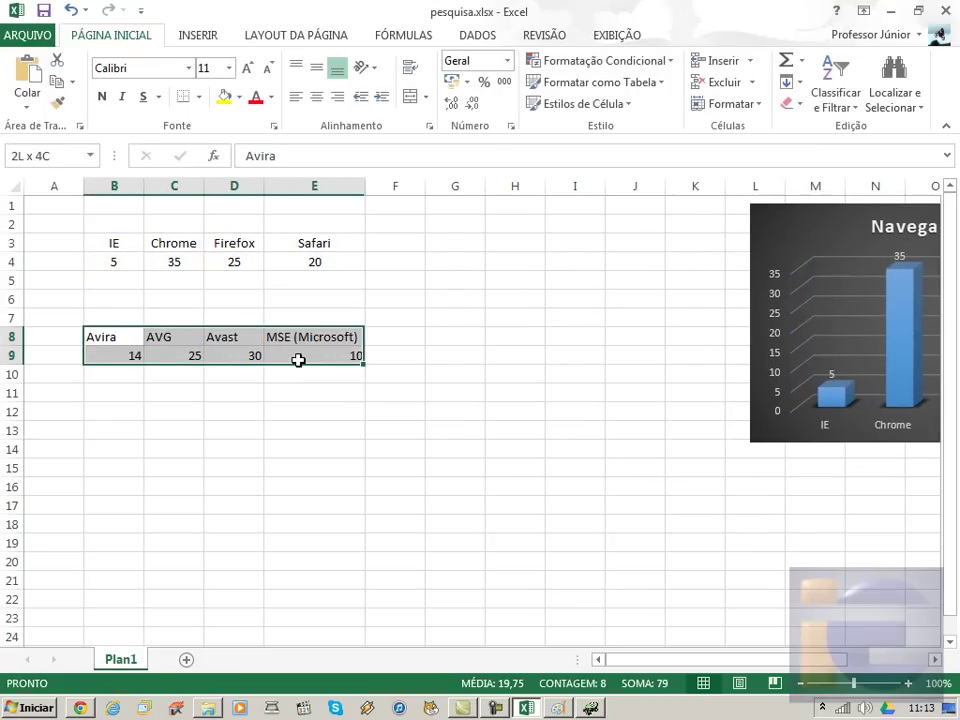
{"action": "left_click", "coordinate": [316, 96]}
{"action": "left_click", "coordinate": [174, 468]}
{"action": "left_click", "coordinate": [132, 337]}
{"action": "left_click_drag", "start_coordinate": [132, 337], "coordinate": [301, 358]}
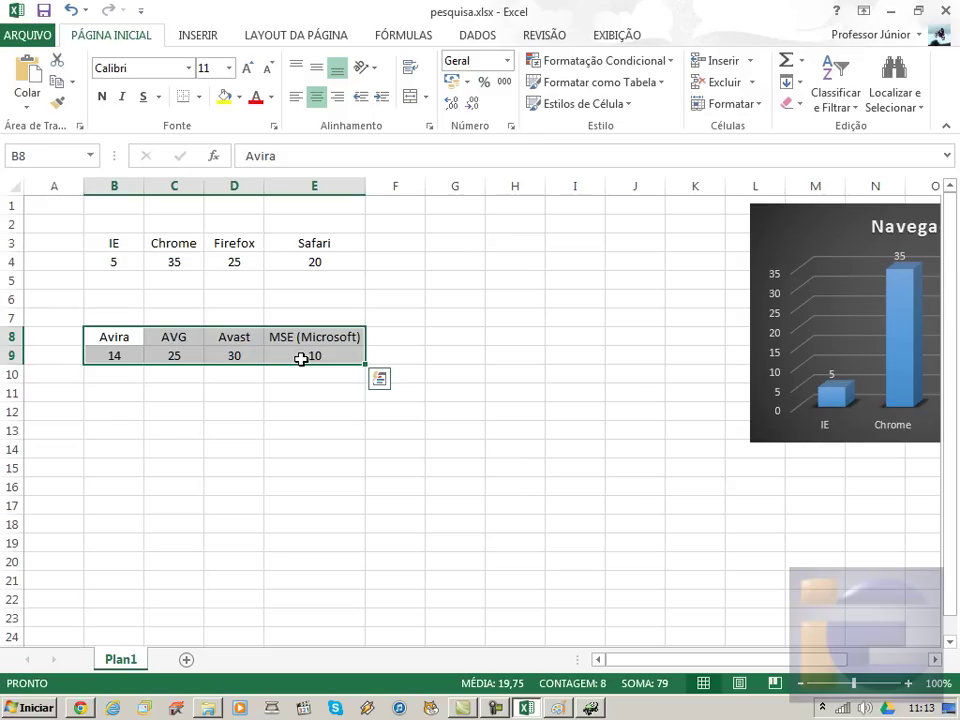
Insert a 3D pie chart of B8:E9, place it below the table and shrink it
{"action": "left_click", "coordinate": [202, 40]}
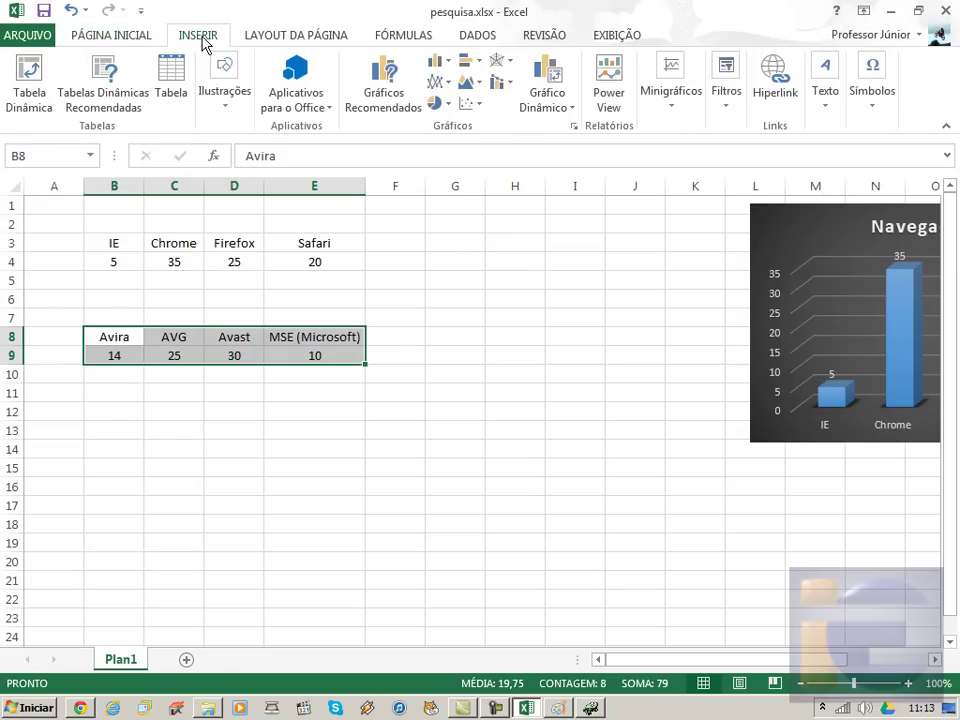
{"action": "left_click", "coordinate": [446, 62]}
{"action": "left_click", "coordinate": [477, 35]}
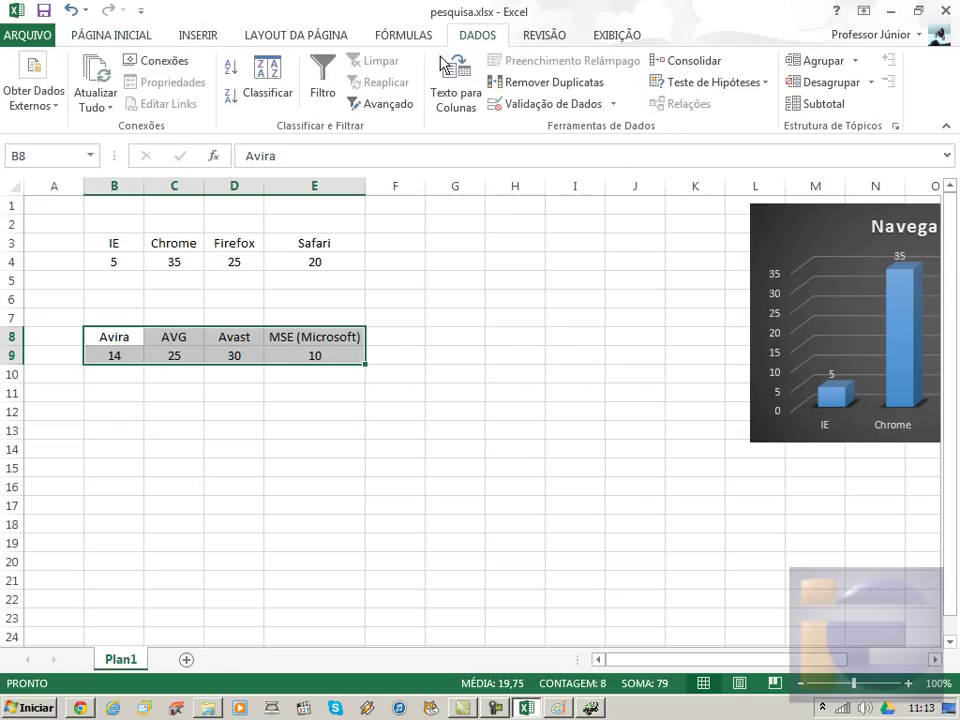
{"action": "left_click", "coordinate": [204, 37]}
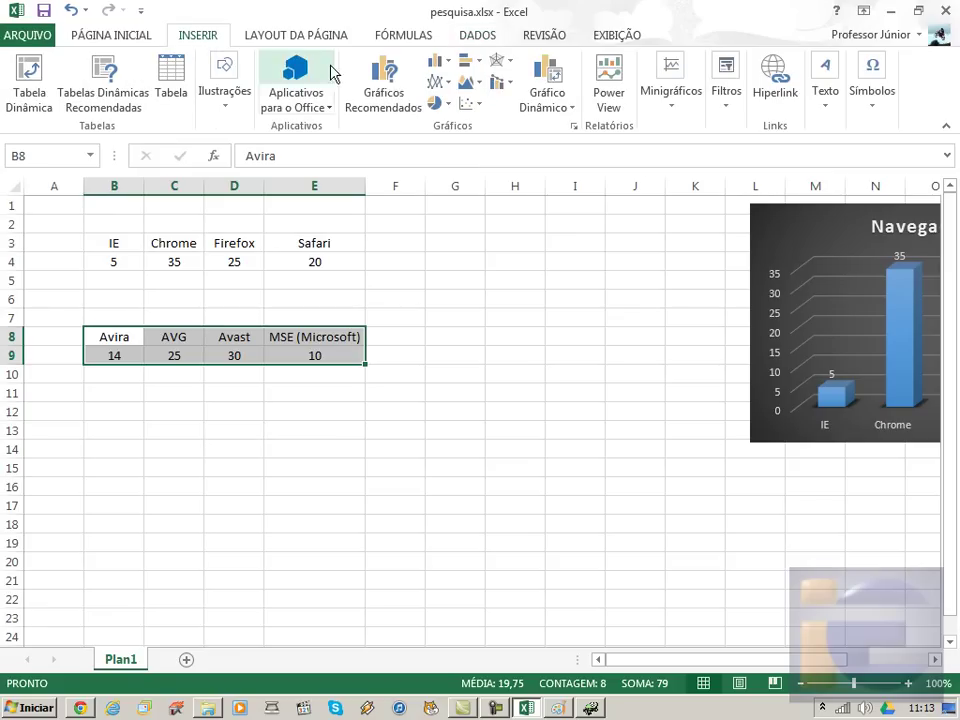
{"action": "left_click", "coordinate": [448, 106]}
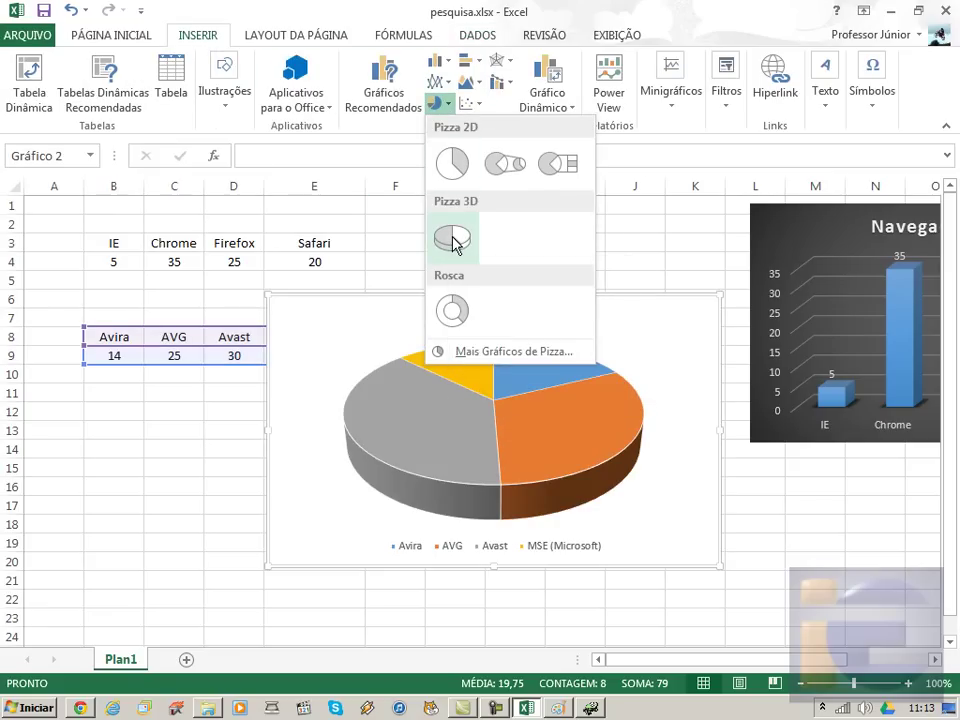
{"action": "left_click", "coordinate": [453, 240]}
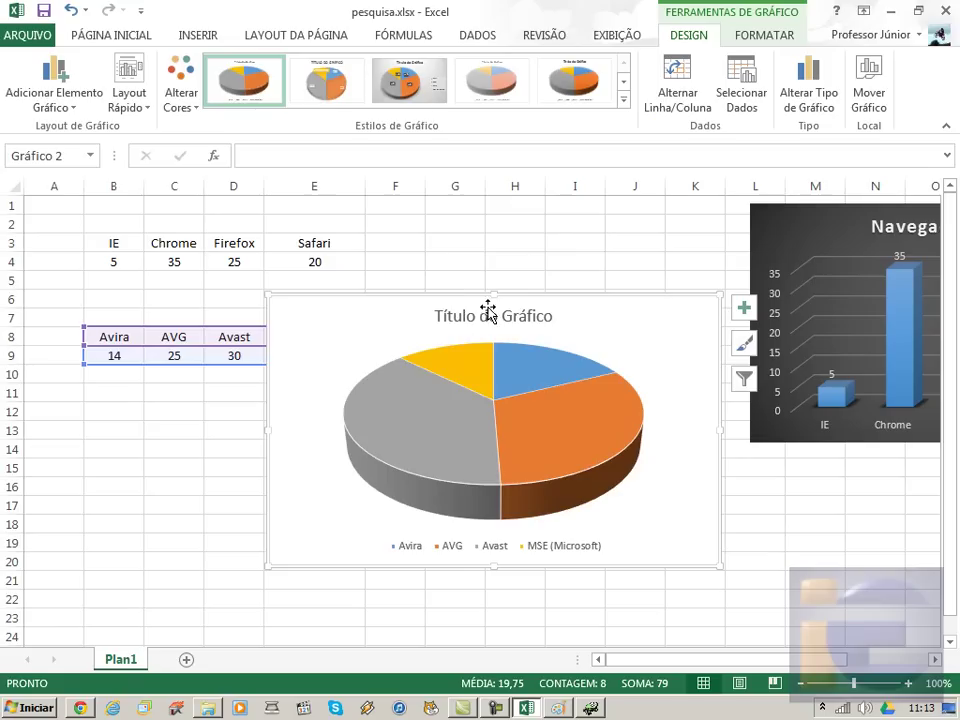
{"action": "left_click_drag", "start_coordinate": [514, 298], "coordinate": [375, 380]}
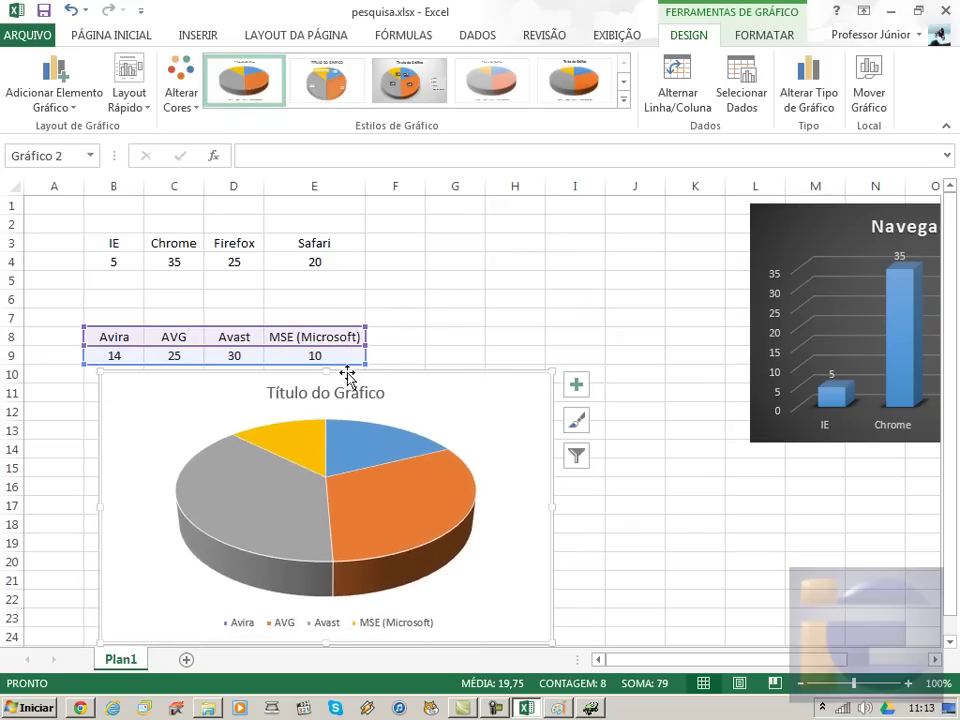
{"action": "mouse_move", "coordinate": [554, 373]}
{"action": "left_mouse_down"}
{"action": "mouse_move", "coordinate": [476, 416]}
{"action": "mouse_move", "coordinate": [463, 396]}
{"action": "mouse_move", "coordinate": [497, 392]}
{"action": "left_mouse_up"}
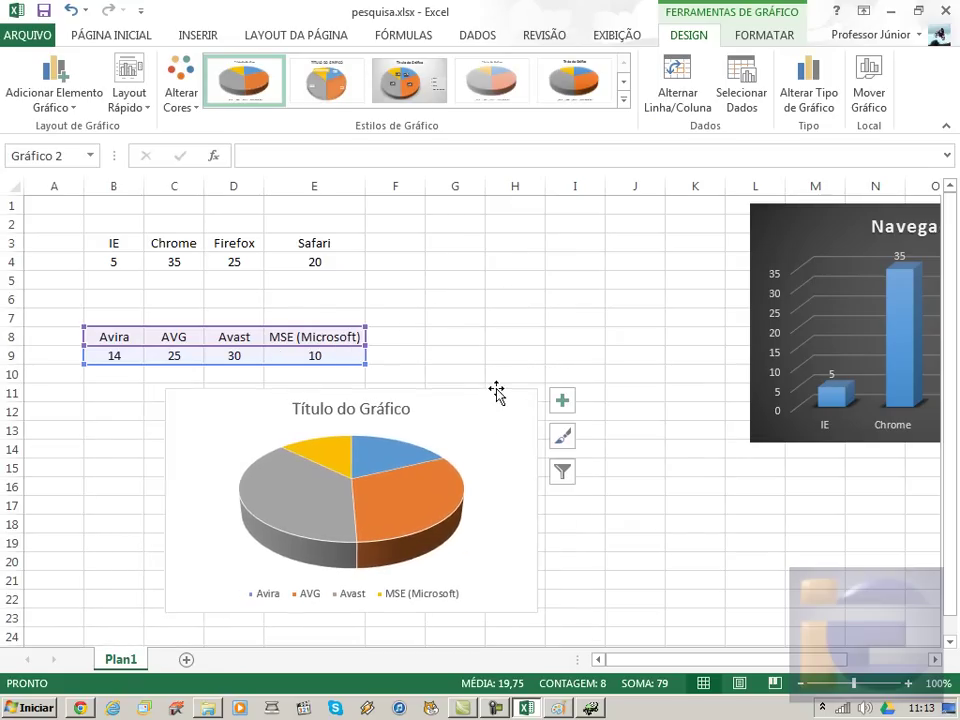
Rename the pie chart's title to Antivírus
{"action": "left_click", "coordinate": [380, 410]}
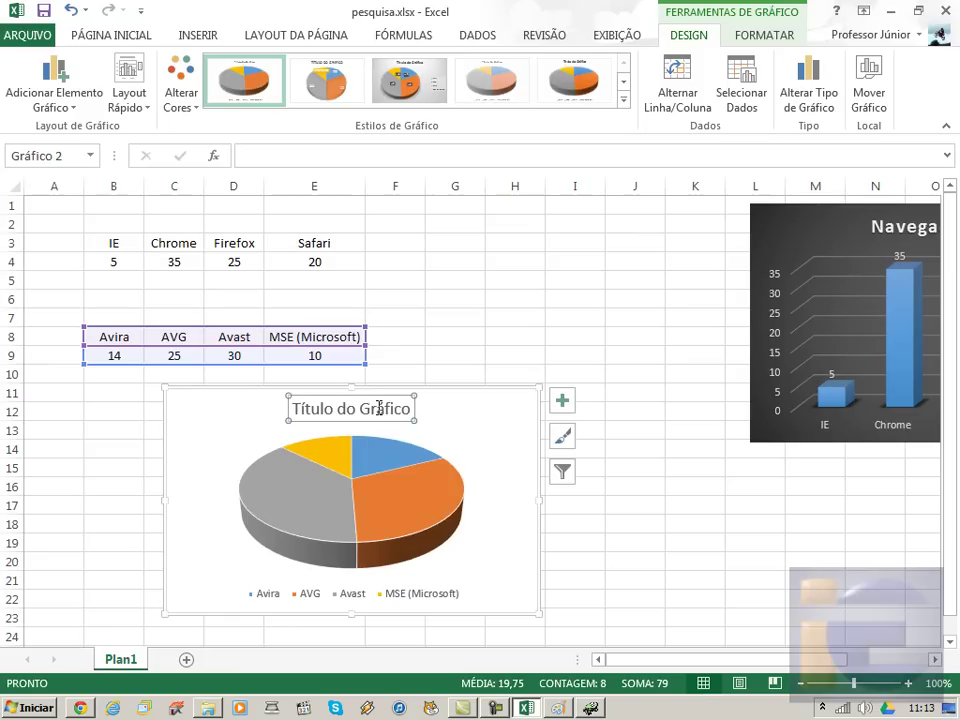
{"action": "left_click", "coordinate": [378, 405]}
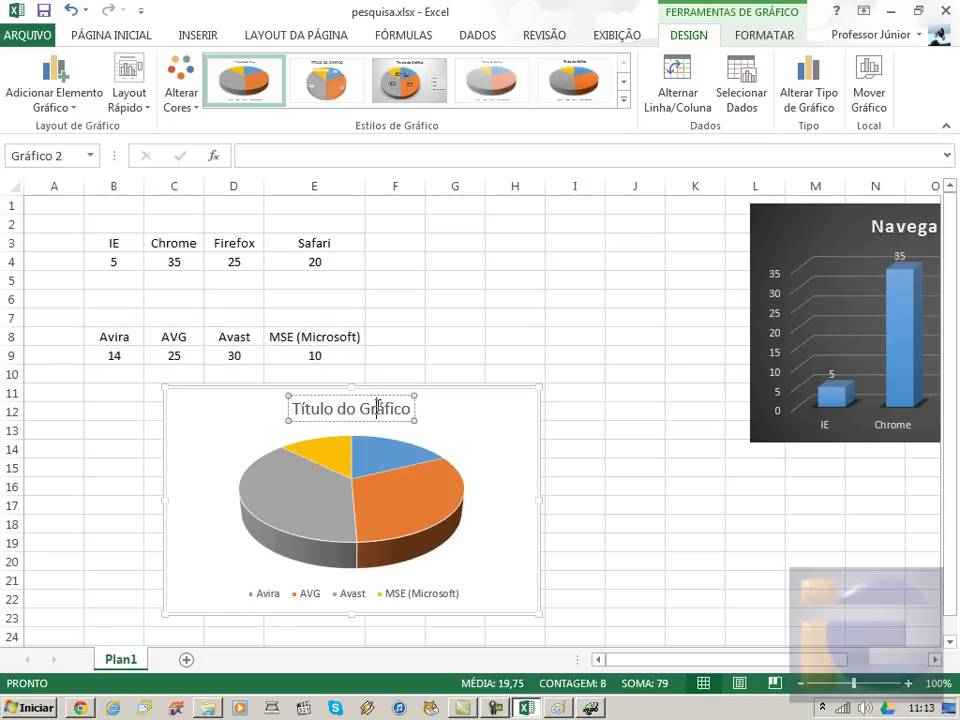
{"action": "triple_click", "coordinate": [378, 407]}
{"action": "type", "text": "An"}
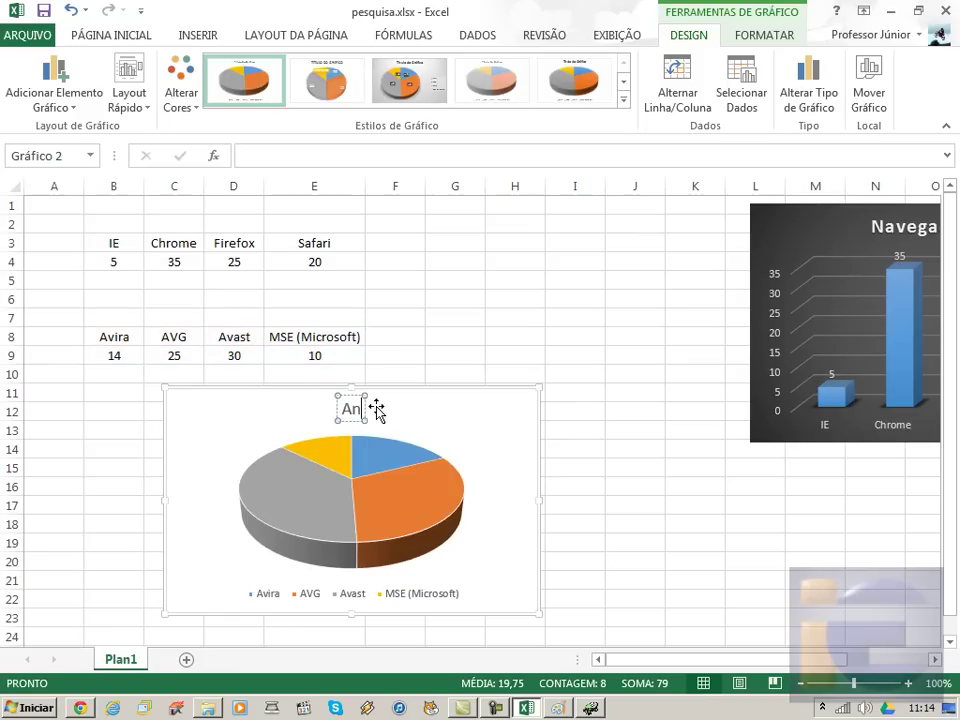
{"action": "type", "text": "tiv"}
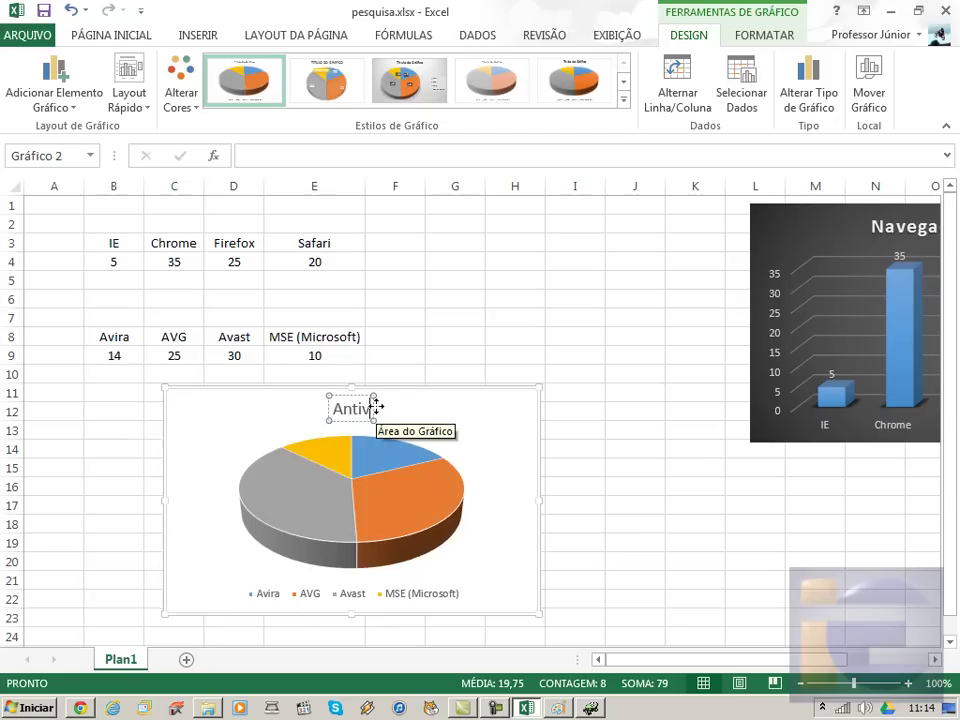
{"action": "type", "text": "írus"}
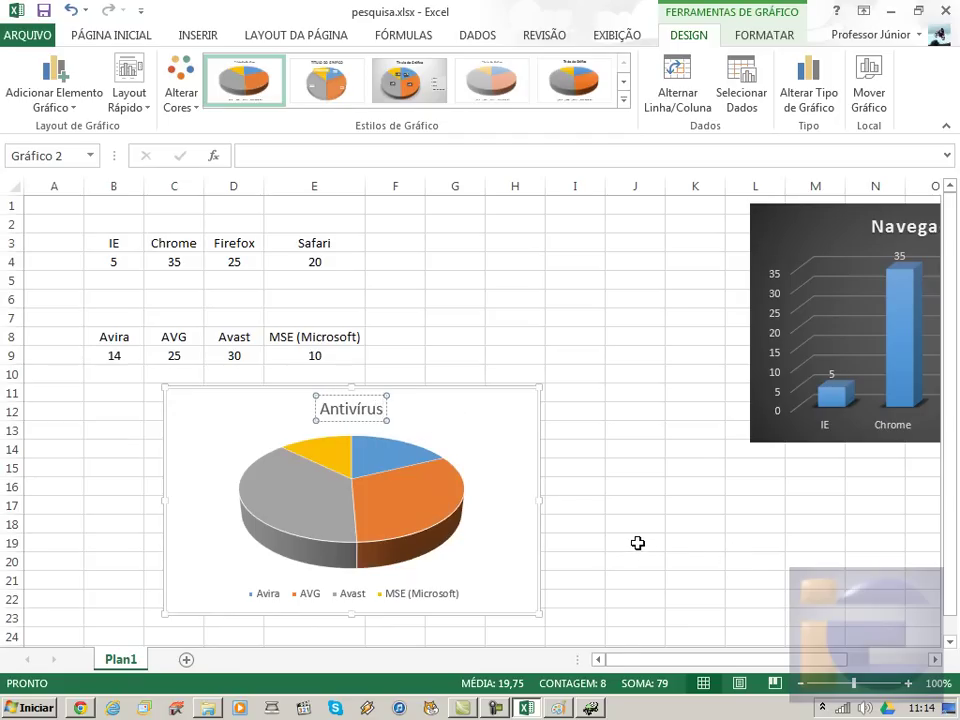
{"action": "left_click", "coordinate": [637, 543]}
{"action": "left_click", "coordinate": [538, 477]}
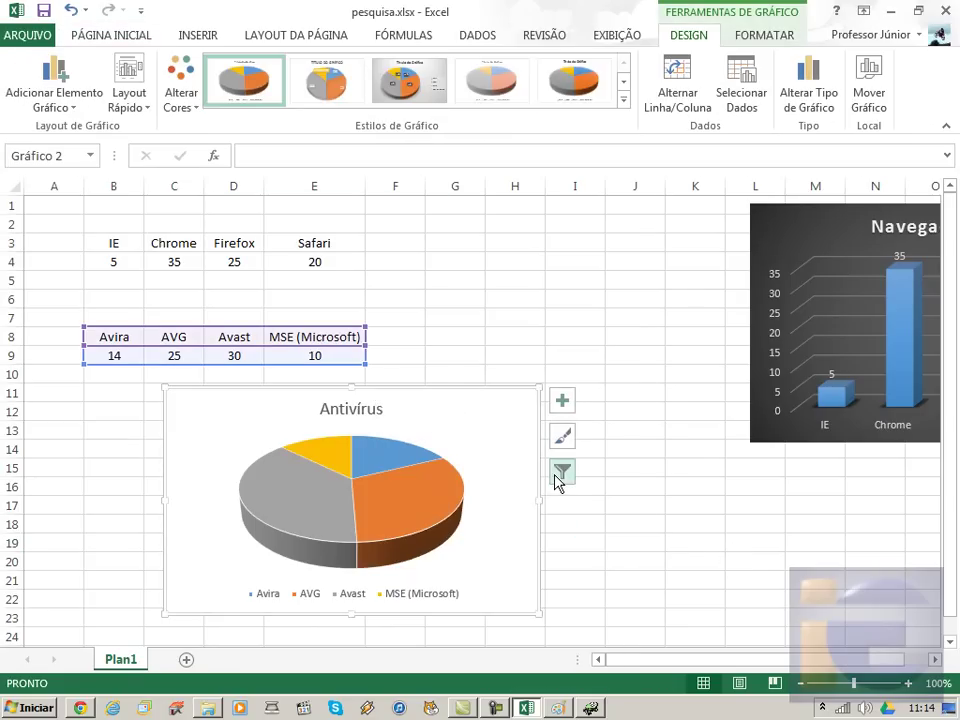
Apply a pie chart style with percentage labels and a side legend
{"action": "left_click", "coordinate": [566, 437]}
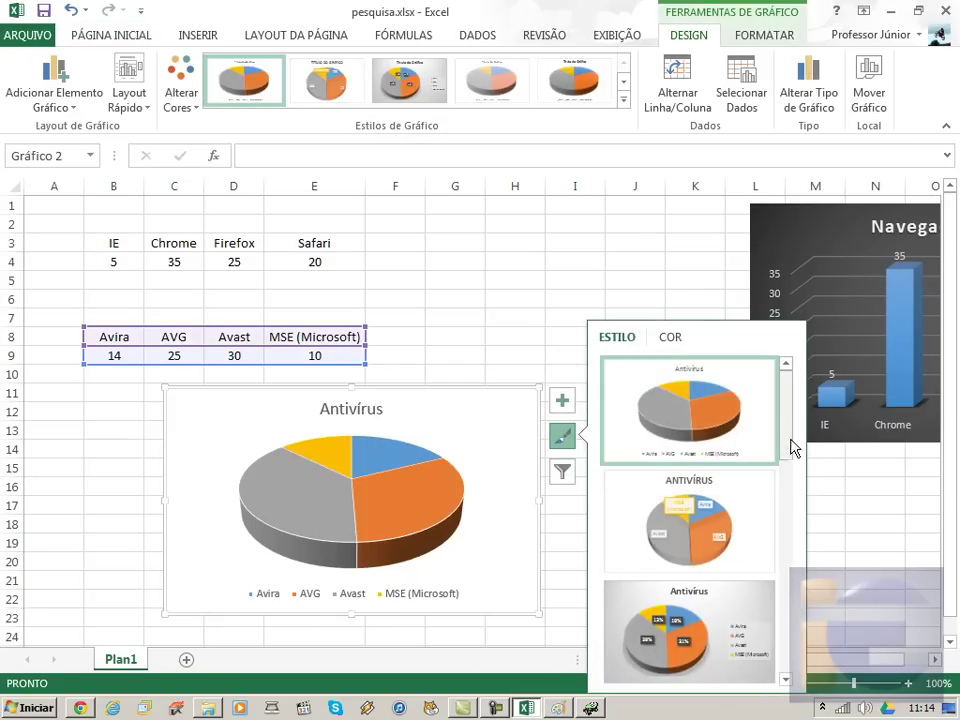
{"action": "left_click", "coordinate": [711, 620]}
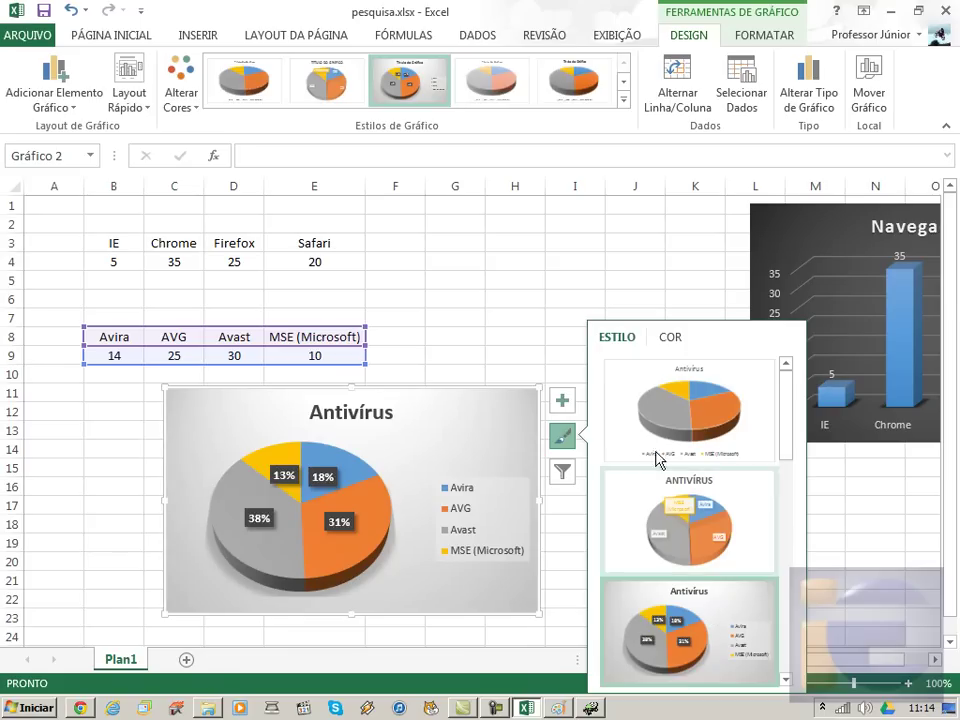
{"action": "left_click", "coordinate": [557, 298]}
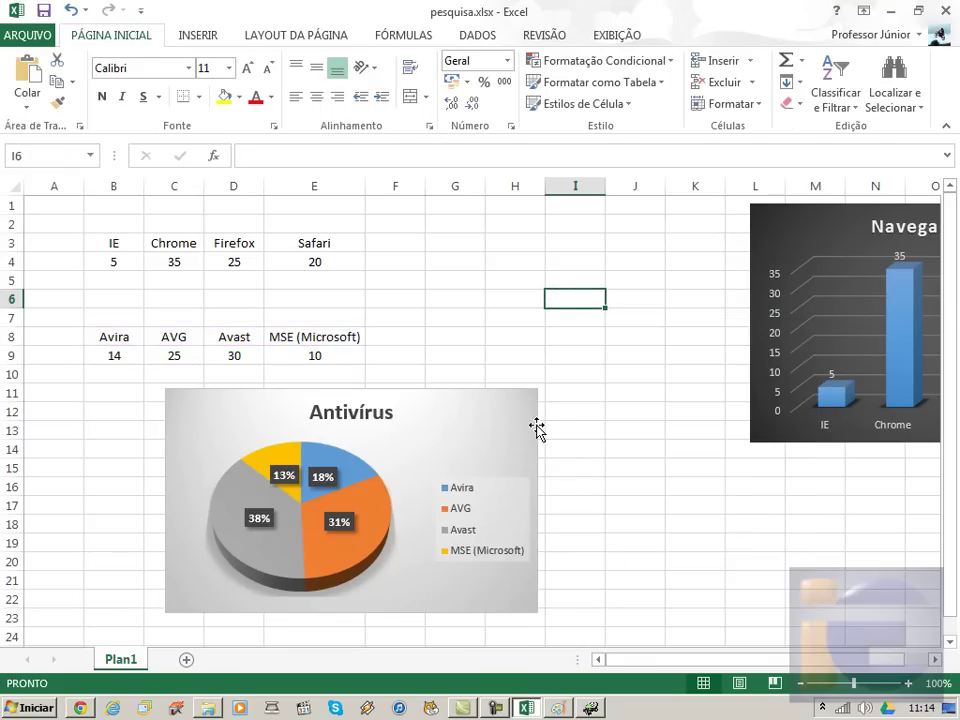
Copy the Antivírus pie chart with Copiar from its context menu
{"action": "left_click", "coordinate": [537, 428]}
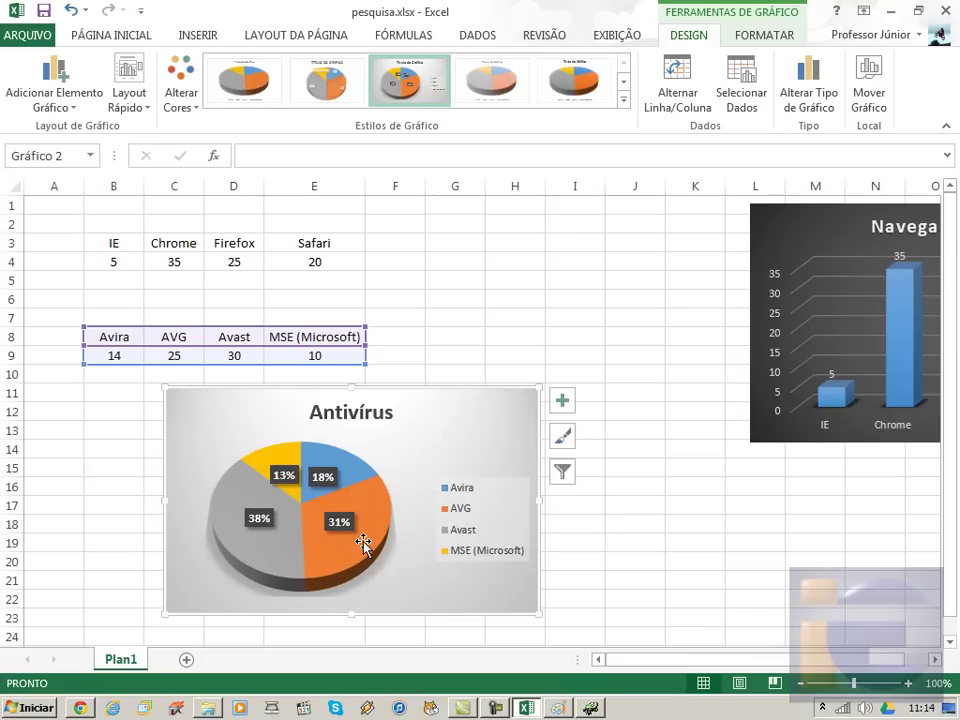
{"action": "mouse_move", "coordinate": [534, 548]}
{"action": "right_click", "coordinate": [537, 553]}
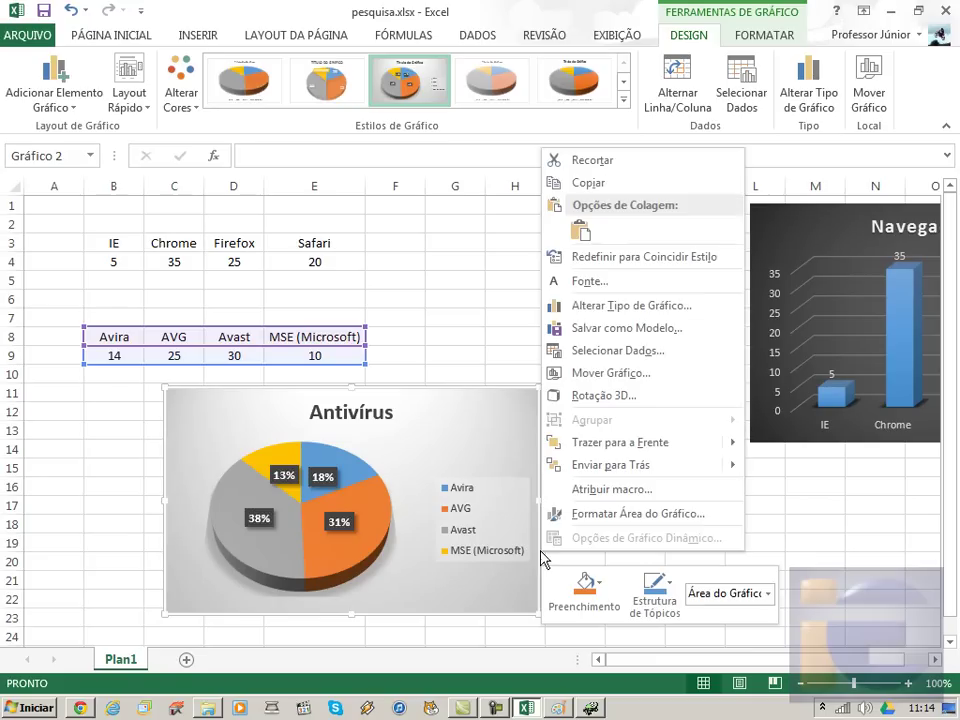
{"action": "left_click", "coordinate": [621, 179]}
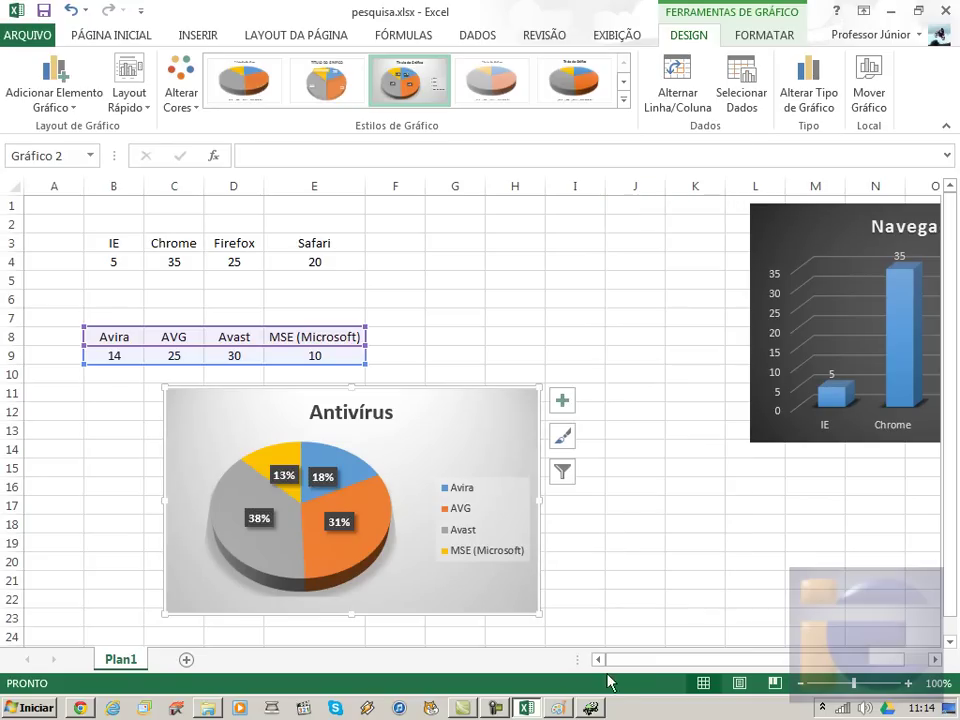
Shrink the Paint canvas and paste the Antivírus pie chart, fitting it at 397 × 241px
{"action": "left_click", "coordinate": [556, 707]}
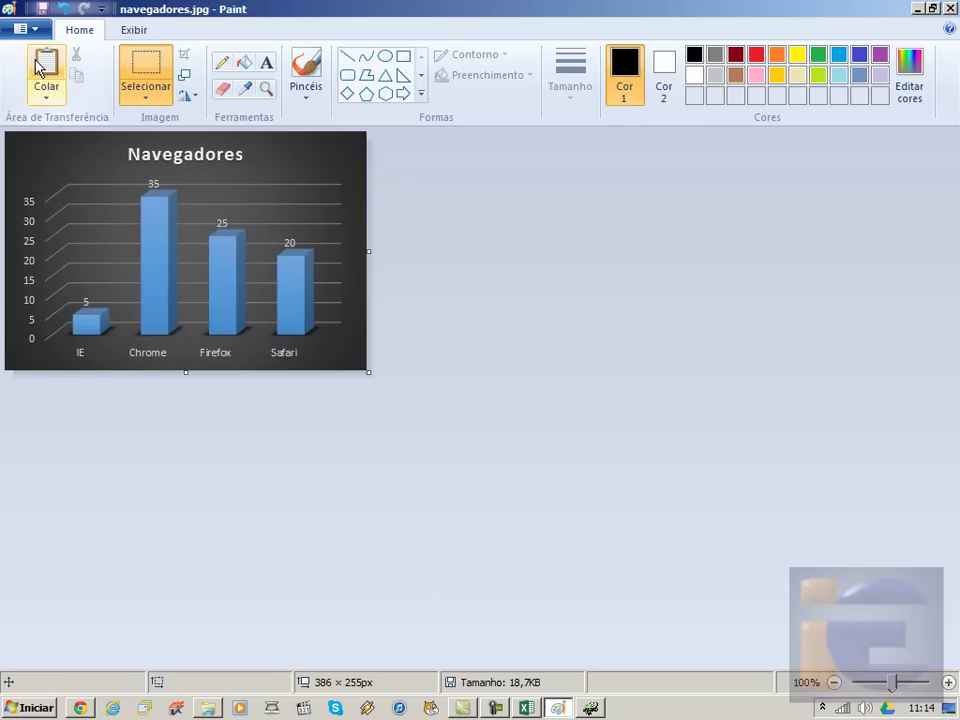
{"action": "left_click", "coordinate": [40, 66]}
{"action": "left_click", "coordinate": [245, 376]}
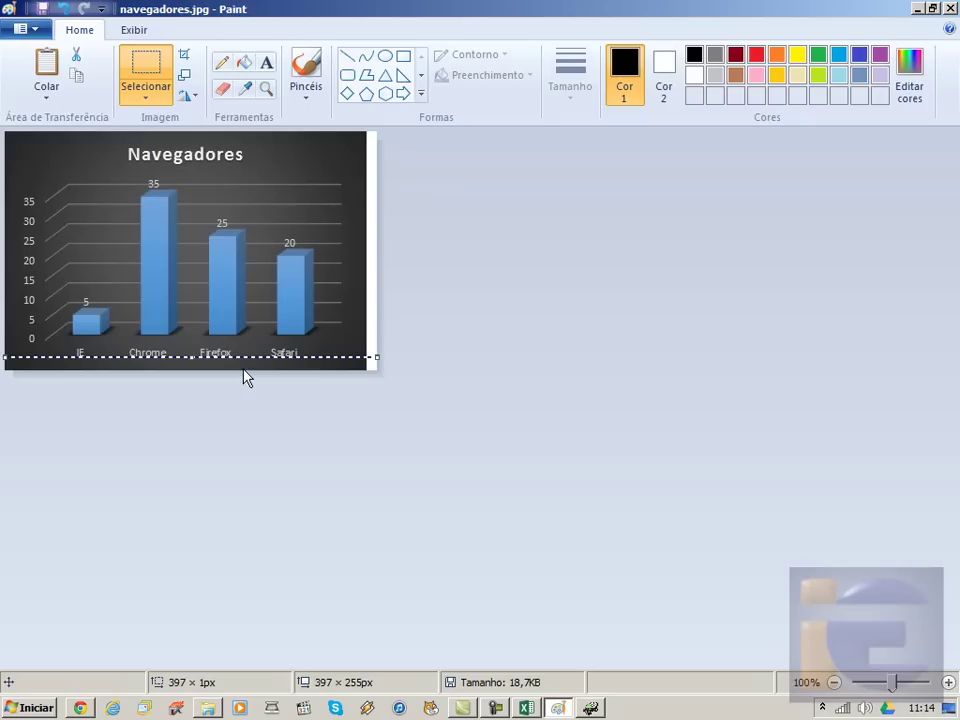
{"action": "left_click_drag", "start_coordinate": [311, 321], "coordinate": [205, 258]}
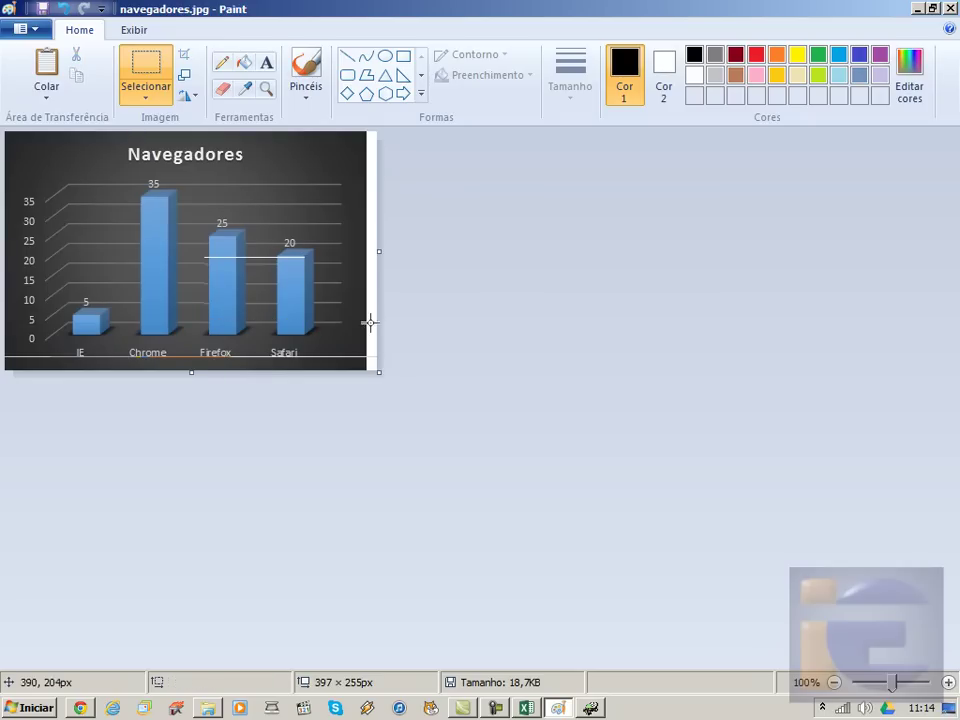
{"action": "left_click_drag", "start_coordinate": [379, 372], "coordinate": [101, 284]}
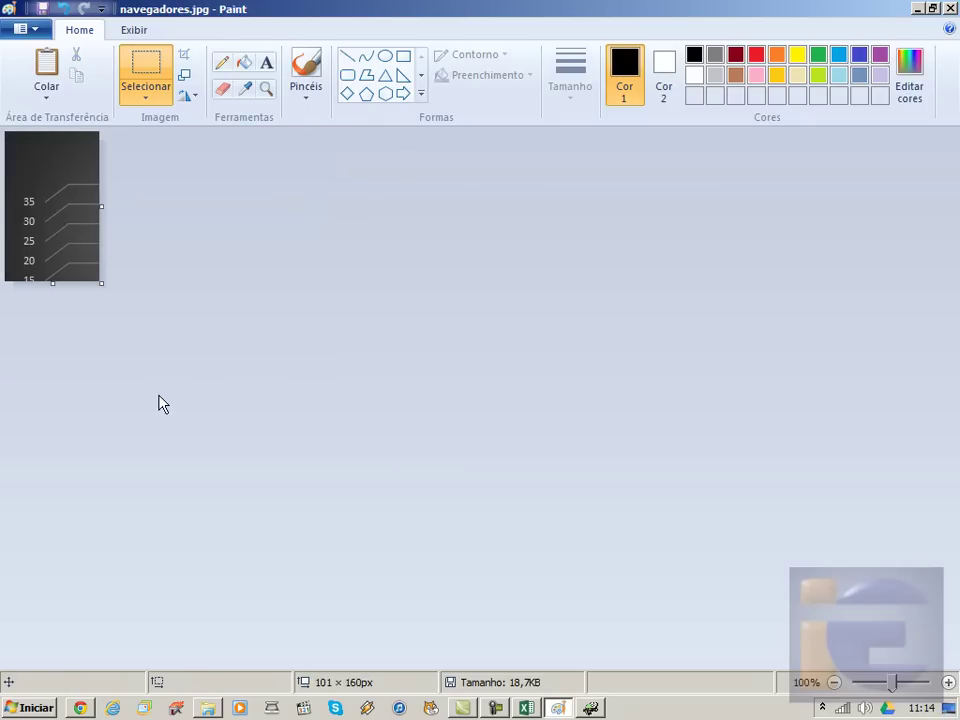
{"action": "key", "text": "ctrl+v"}
{"action": "left_click", "coordinate": [158, 403]}
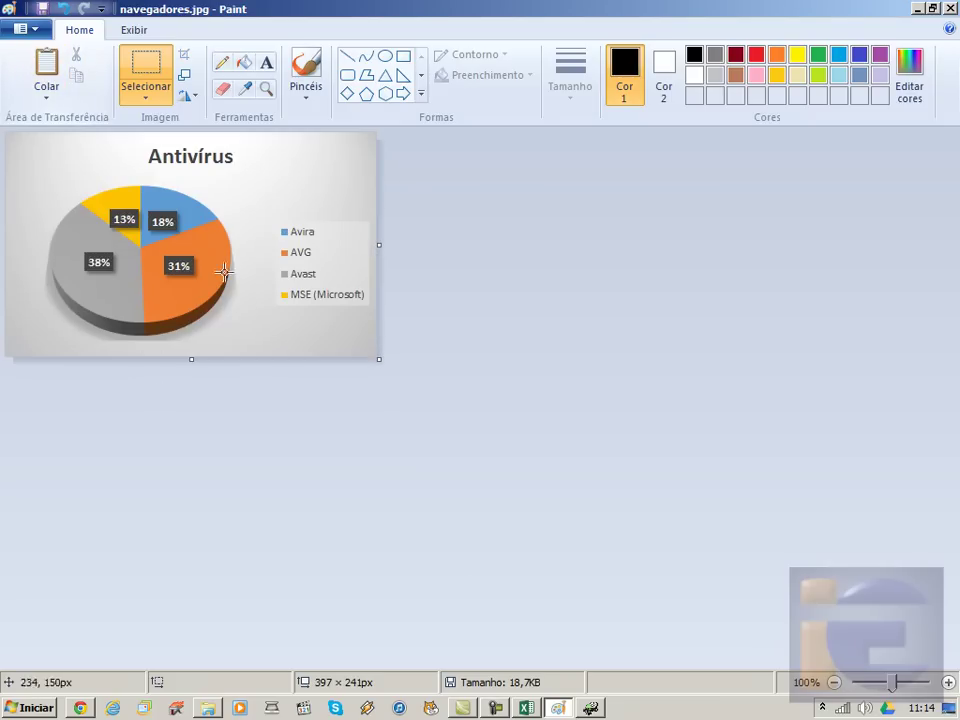
{"action": "left_click", "coordinate": [38, 29]}
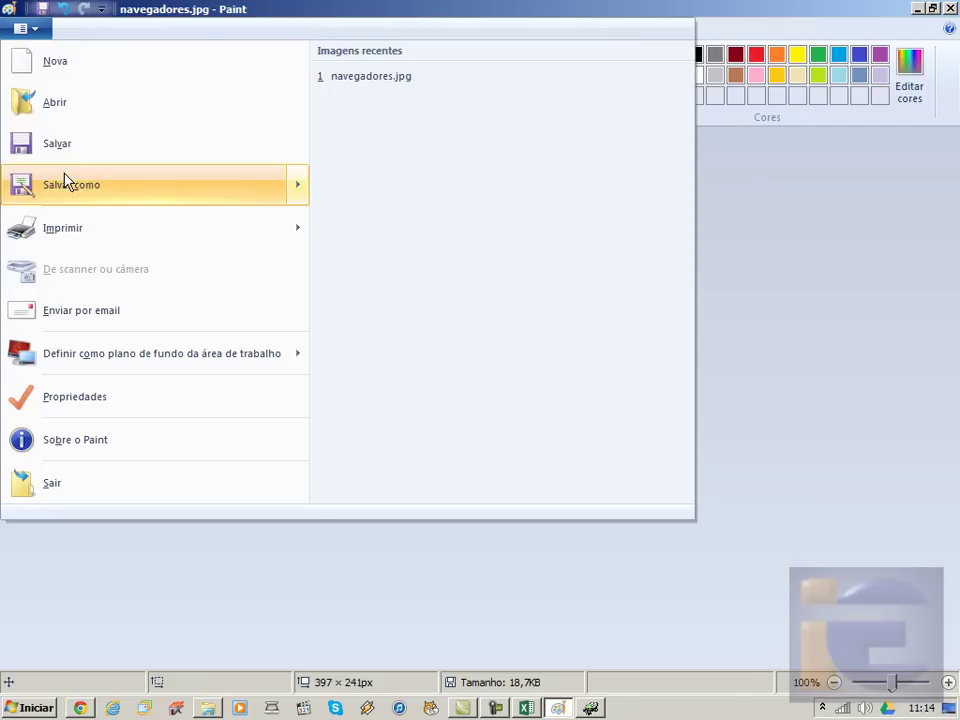
Save the Paint image as antivirus.jpg in the Criando gráficos no Excel folder
{"action": "left_click", "coordinate": [64, 180]}
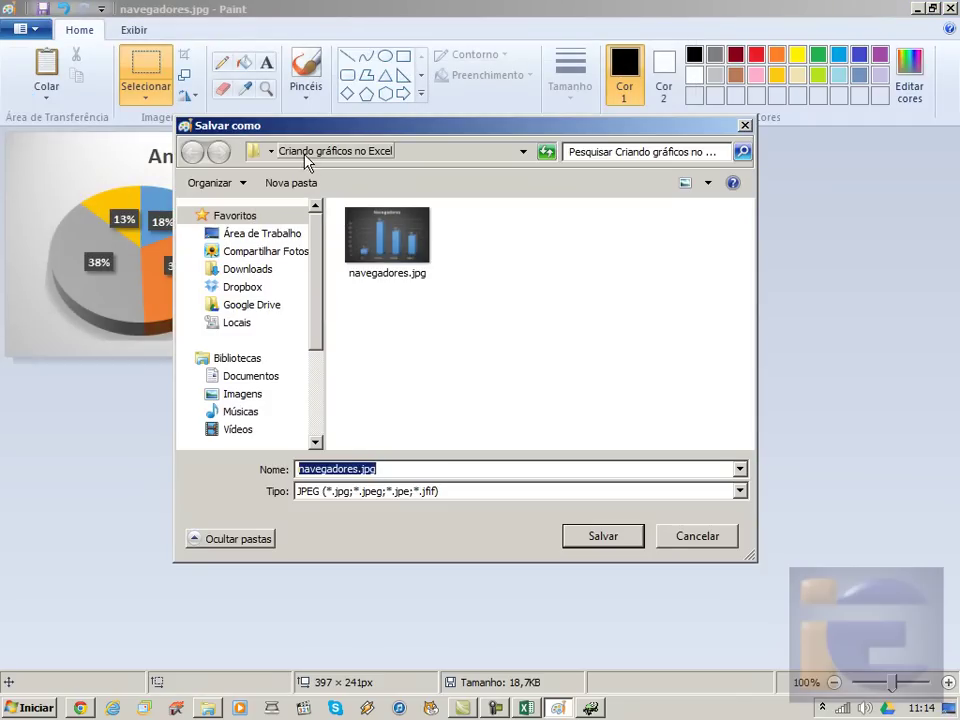
{"action": "key", "text": "Home"}
{"action": "key", "text": "Delete"}
{"action": "key", "text": "Delete"}
{"action": "key", "text": "Delete"}
{"action": "key", "text": "Delete"}
{"action": "key", "text": "Delete"}
{"action": "key", "text": "Delete"}
{"action": "key", "text": "Delete"}
{"action": "key", "text": "Delete"}
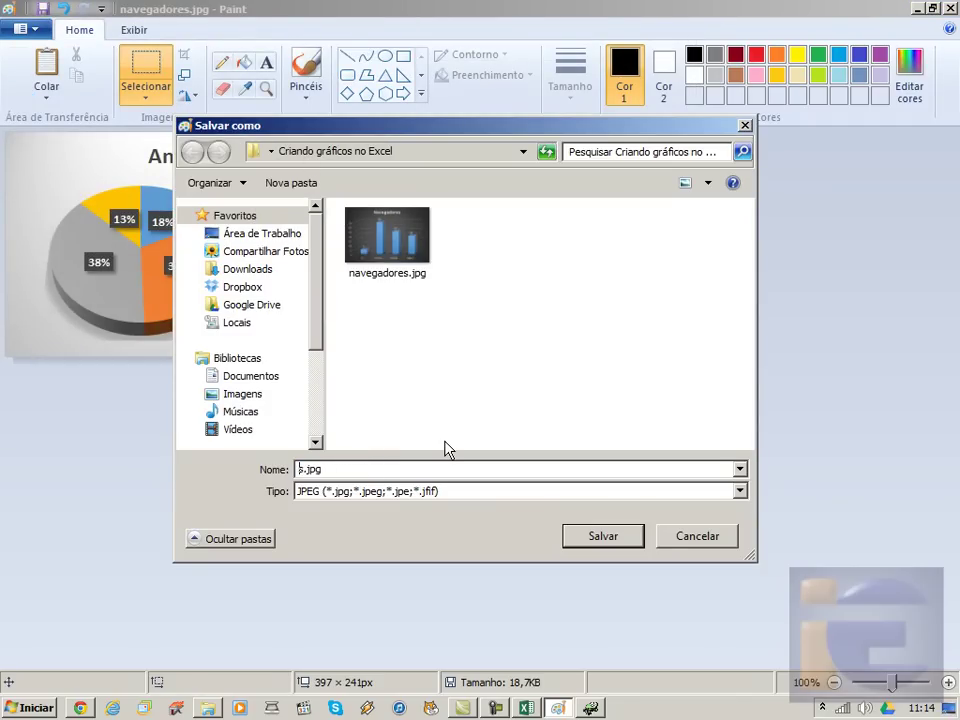
{"action": "type", "text": "antiviru"}
{"action": "left_click", "coordinate": [601, 538]}
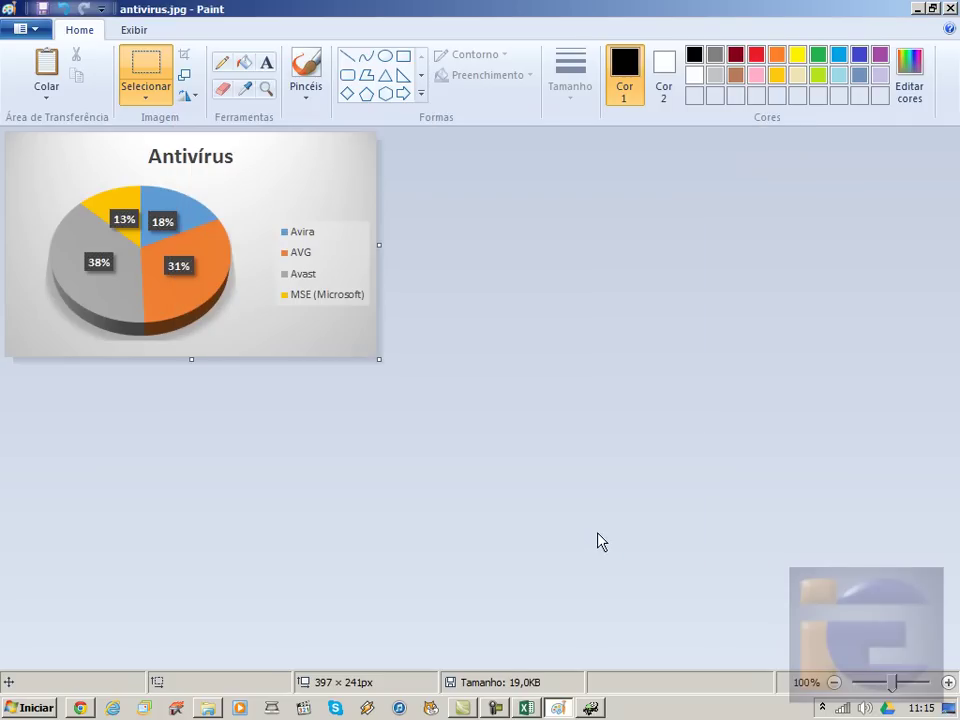
Check the folder lists antivirus.jpg beside navegadores.jpg, pesquisa.html and pesquisa.xlsx
{"action": "left_click", "coordinate": [207, 708]}
{"action": "left_click", "coordinate": [321, 345]}
{"action": "left_click", "coordinate": [289, 281]}
{"action": "left_click", "coordinate": [362, 262]}
{"action": "left_click", "coordinate": [264, 274]}
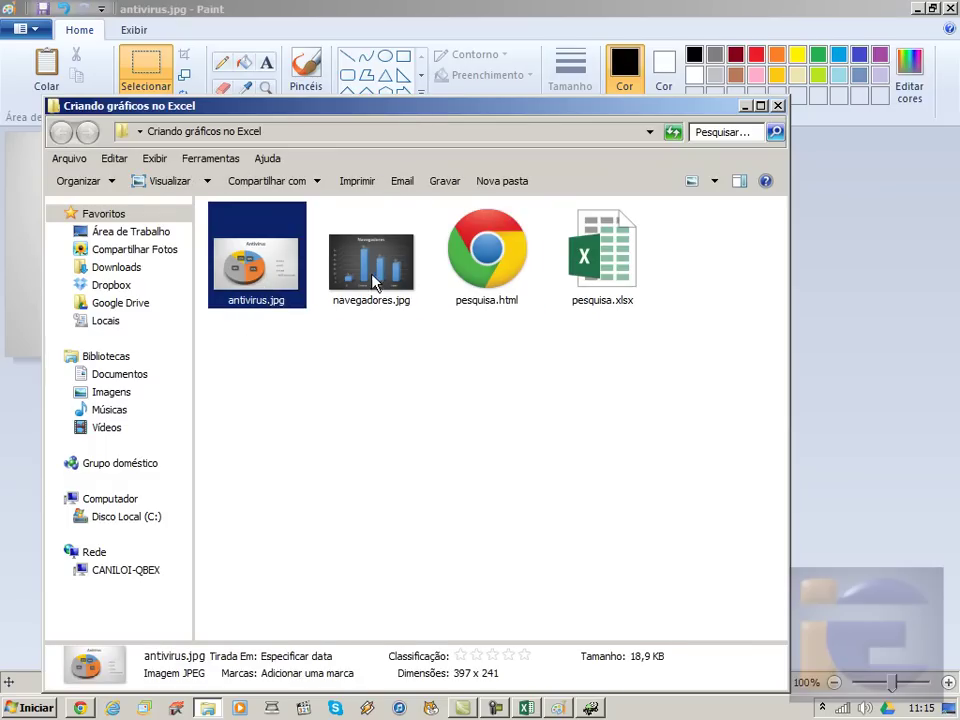
{"action": "left_click", "coordinate": [375, 278]}
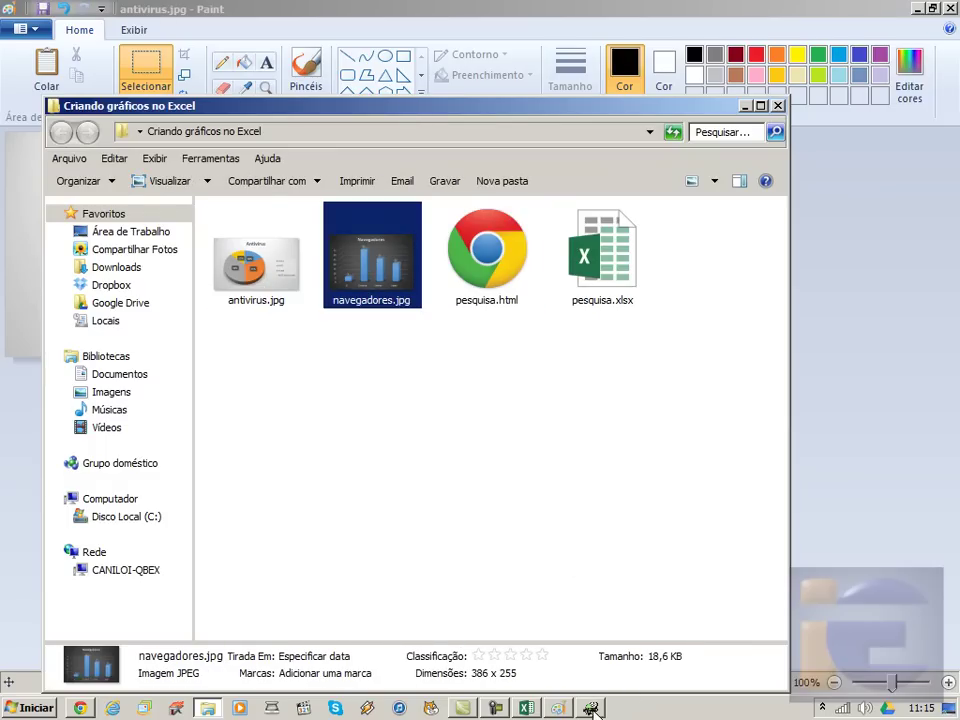
{"action": "left_click", "coordinate": [591, 708]}
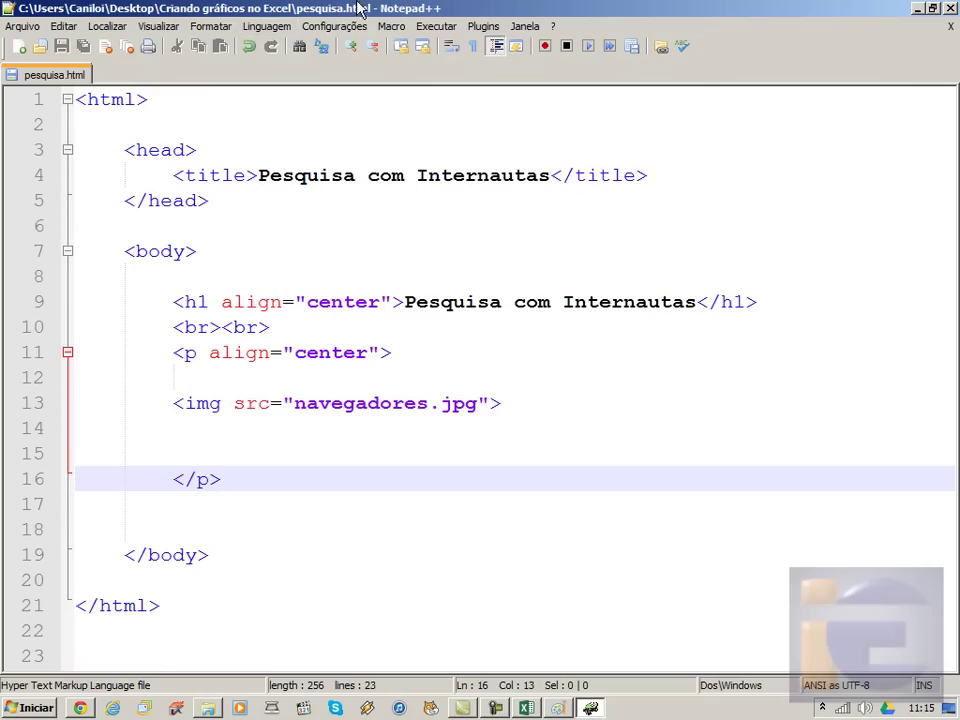
Add a <br> at the end of line 13, then remove it again
{"action": "left_click", "coordinate": [212, 428]}
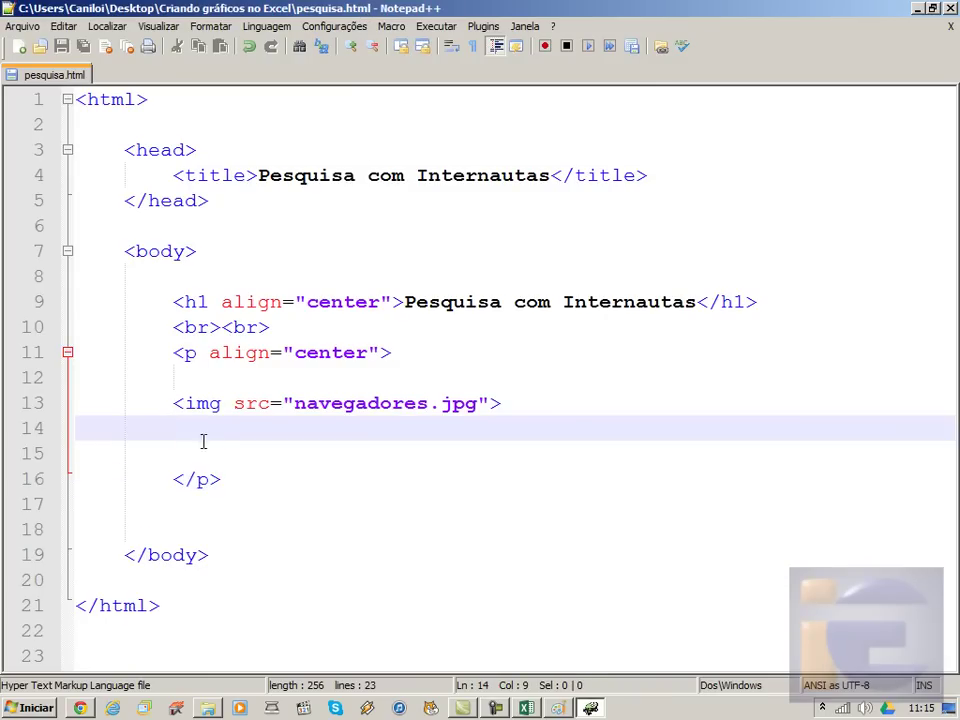
{"action": "key", "text": "End"}
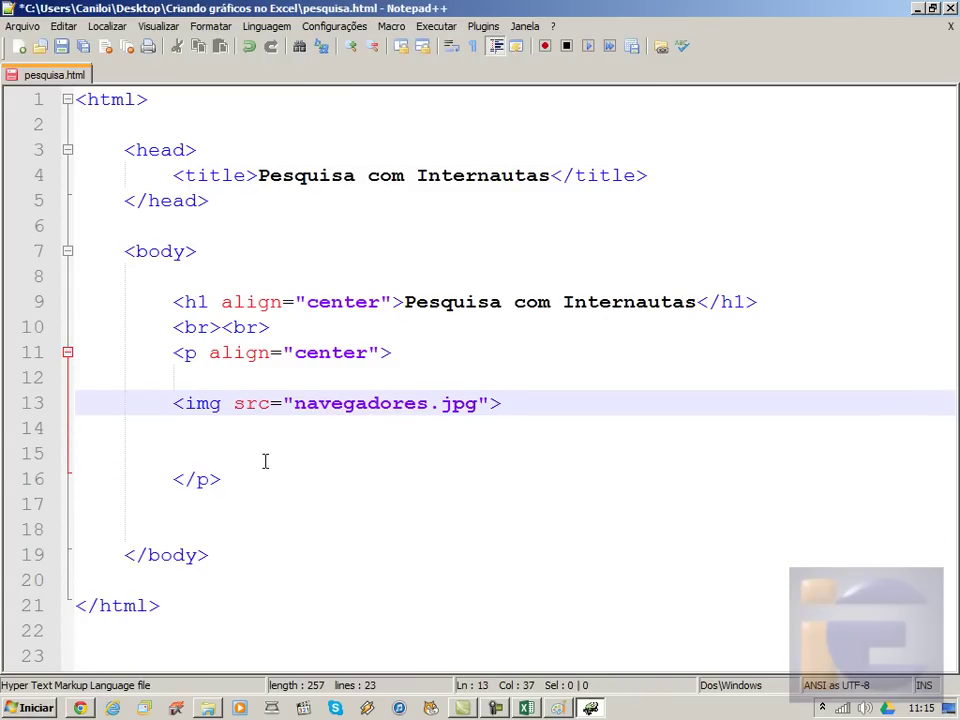
{"action": "type", "text": "<br>"}
{"action": "key", "text": "BackSpace"}
{"action": "key", "text": "BackSpace"}
{"action": "key", "text": "BackSpace"}
{"action": "key", "text": "BackSpace"}
{"action": "key", "text": "BackSpace"}
Write <img src="antivirus.jpg"> on line 15 below the bar chart image and save pesquisa.html
{"action": "left_click", "coordinate": [265, 460]}
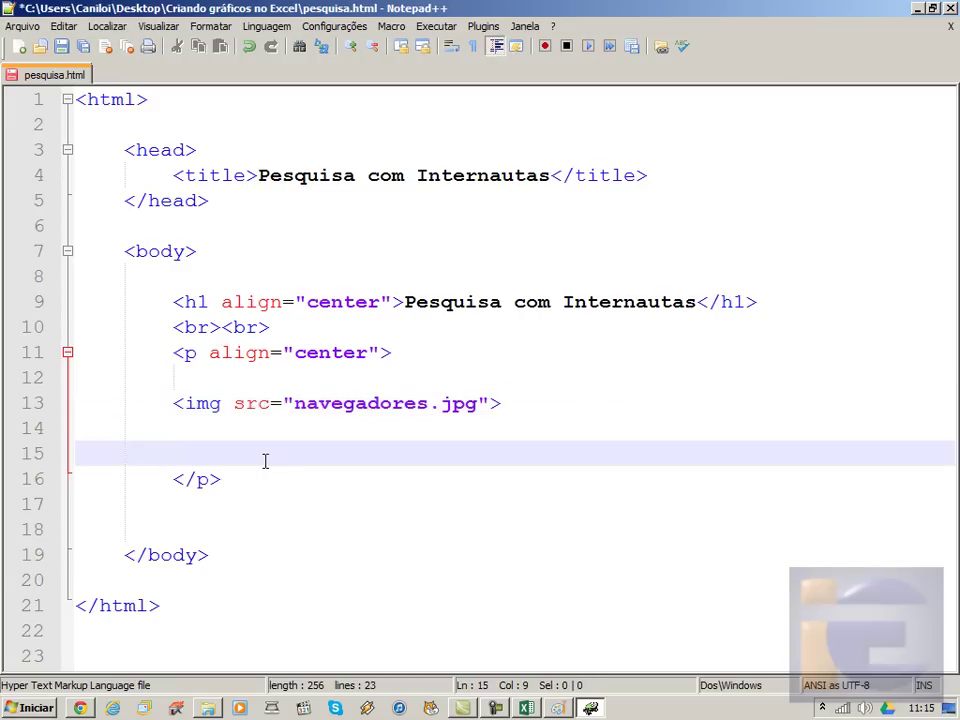
{"action": "key", "text": "Return"}
{"action": "key", "text": "Up"}
{"action": "type", "text": "<im  src=\""}
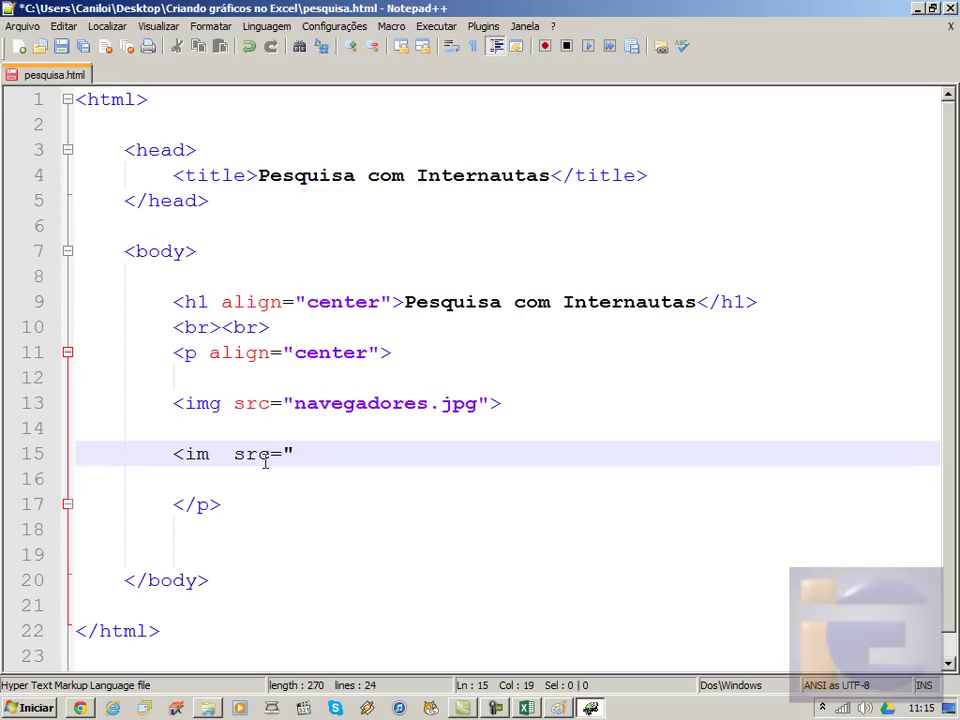
{"action": "key", "text": "Left"}
{"action": "key", "text": "Left"}
{"action": "key", "text": "Left"}
{"action": "key", "text": "Left"}
{"action": "key", "text": "Left"}
{"action": "key", "text": "Left"}
{"action": "type", "text": "g"}
{"action": "key", "text": "End"}
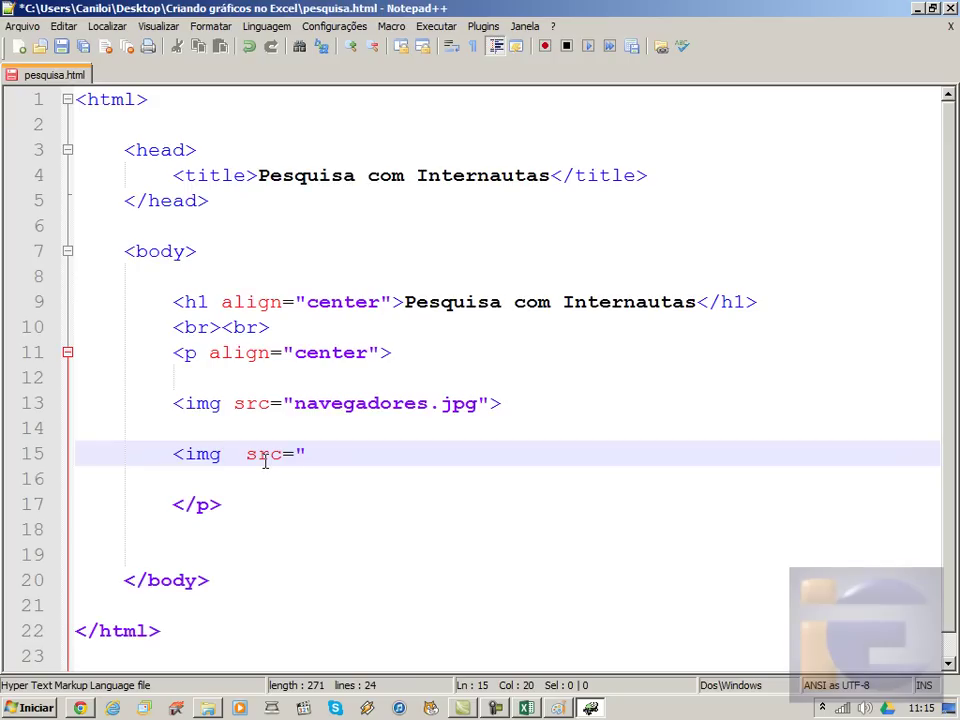
{"action": "type", "text": "antivirus.jpg\">"}
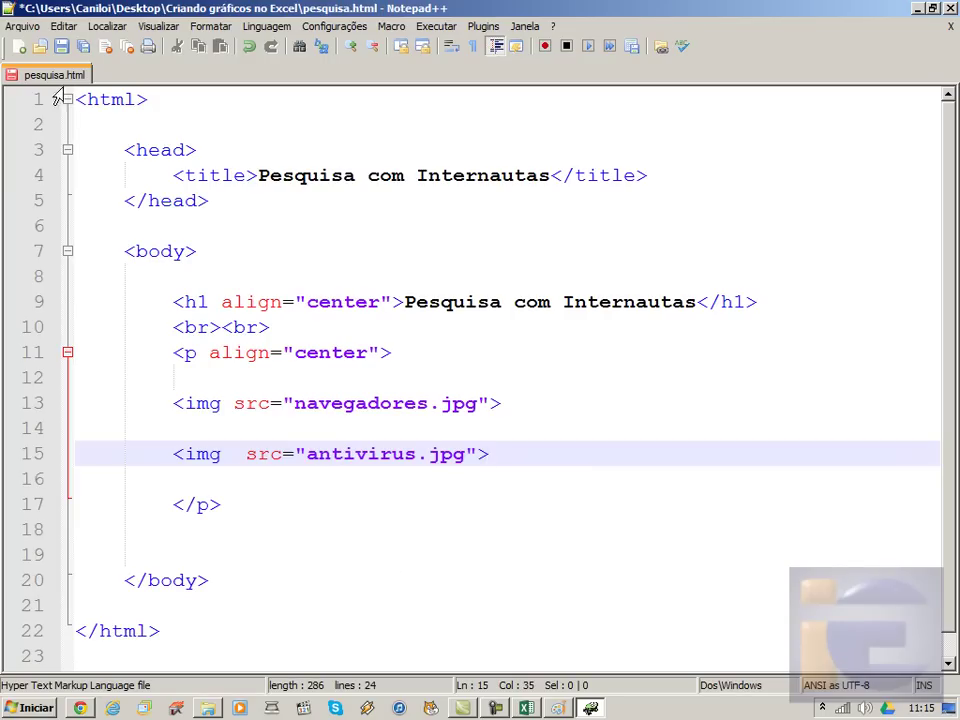
{"action": "left_click", "coordinate": [60, 46]}
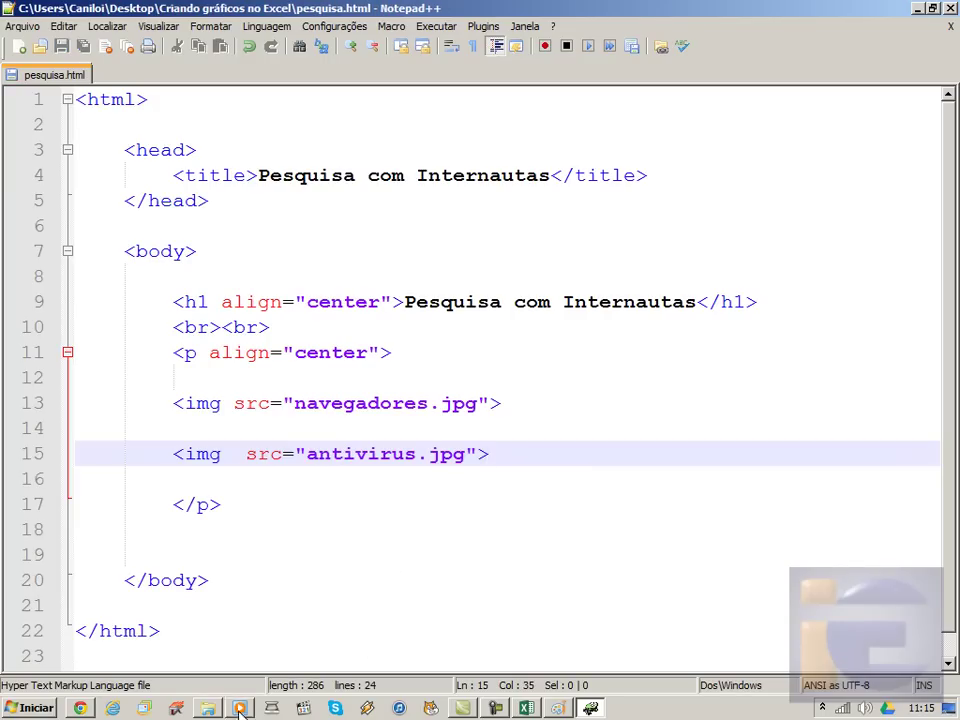
{"action": "left_click", "coordinate": [240, 708]}
Check in Chrome that the Antivírus pie chart sits beside the Navegadores bar chart, then return to Notepad++
{"action": "double_click", "coordinate": [490, 250]}
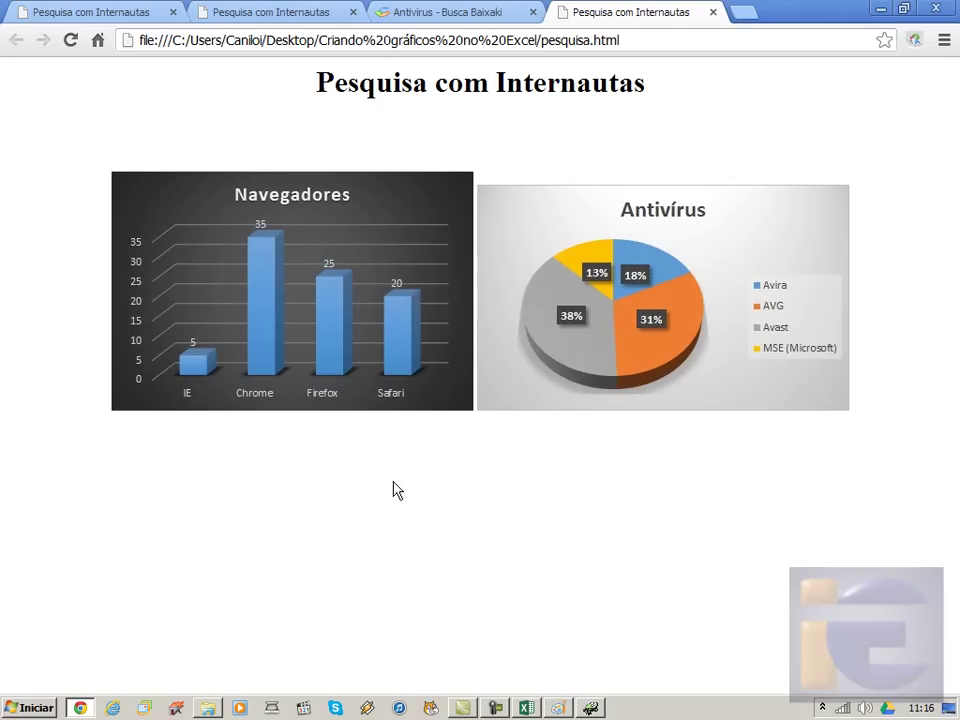
{"action": "left_click", "coordinate": [590, 710]}
{"action": "left_click", "coordinate": [508, 428]}
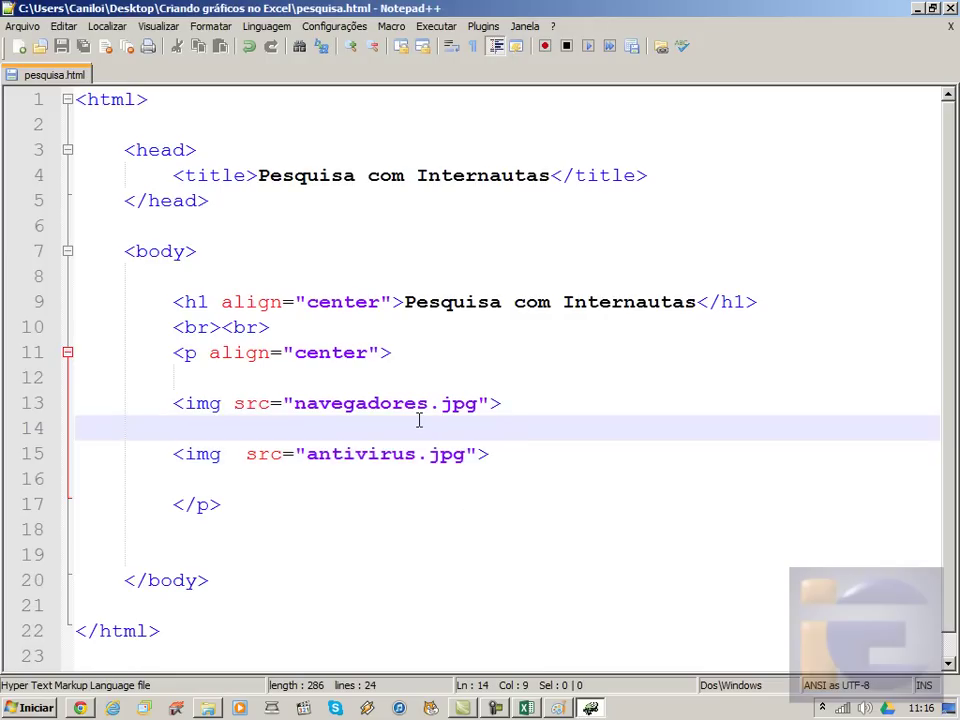
Insert <br><br> on line 14 between the two image tags and save pesquisa.html
{"action": "type", "text": "<br><br."}
{"action": "key", "text": "BackSpace"}
{"action": "type", "text": ">"}
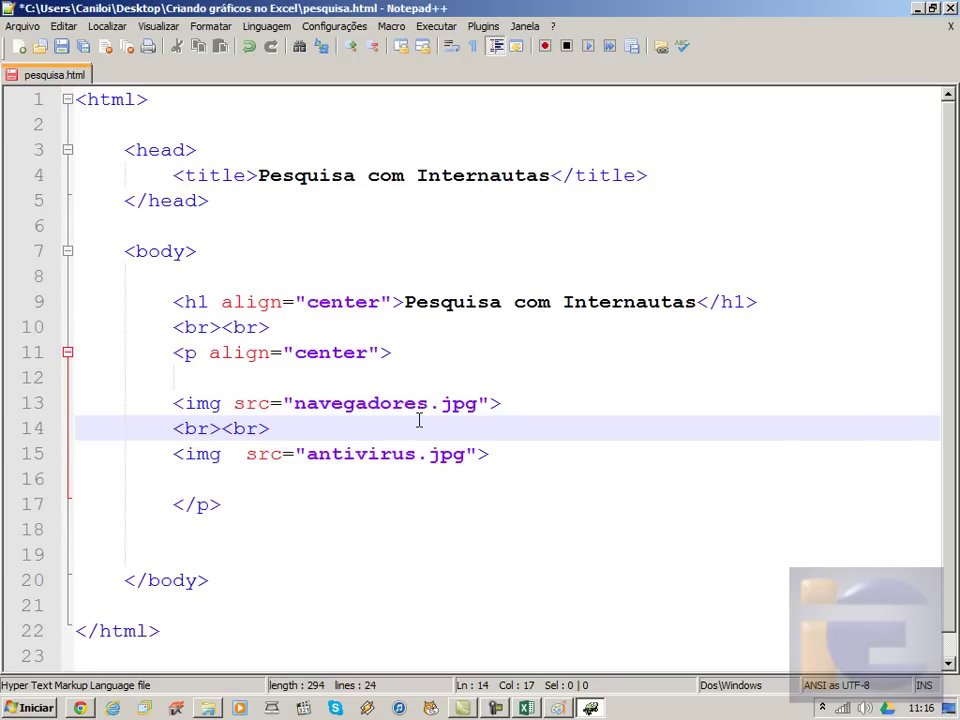
{"action": "left_click", "coordinate": [279, 528]}
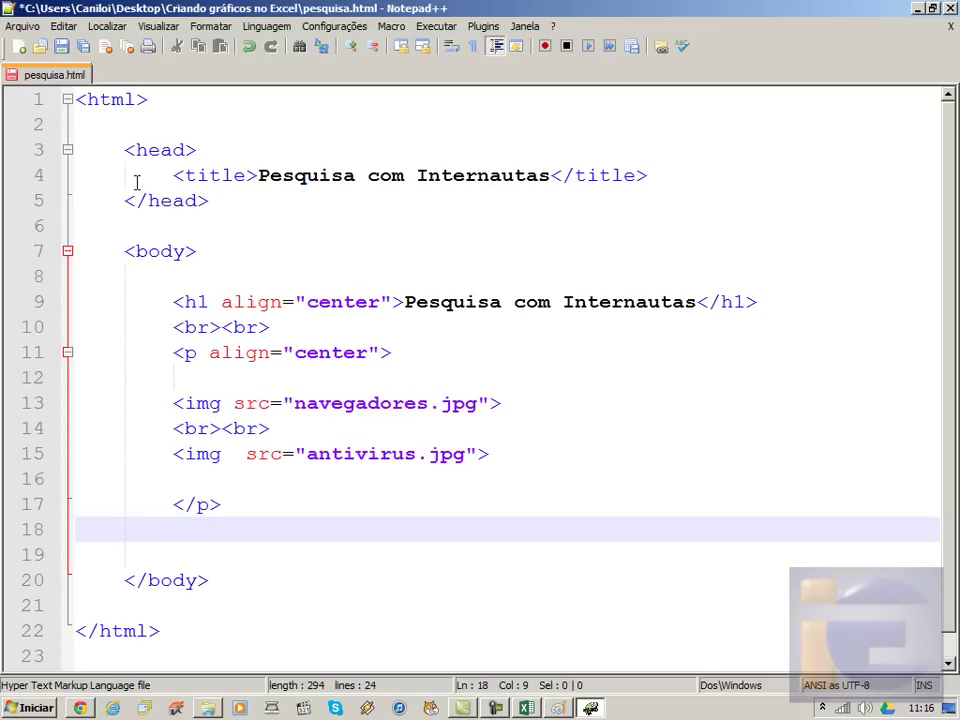
{"action": "left_click", "coordinate": [61, 46]}
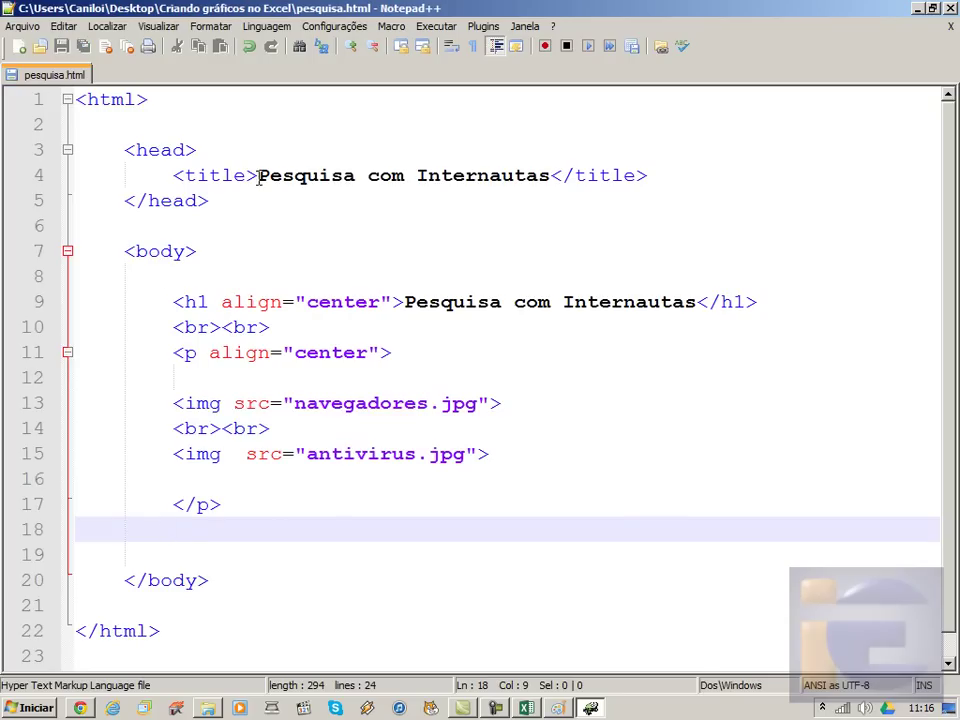
Reopen pesquisa.html in Chrome to see the charts stacked, then inspect navegadores.jpg and antivirus.jpg in the folder
{"action": "left_click", "coordinate": [210, 708]}
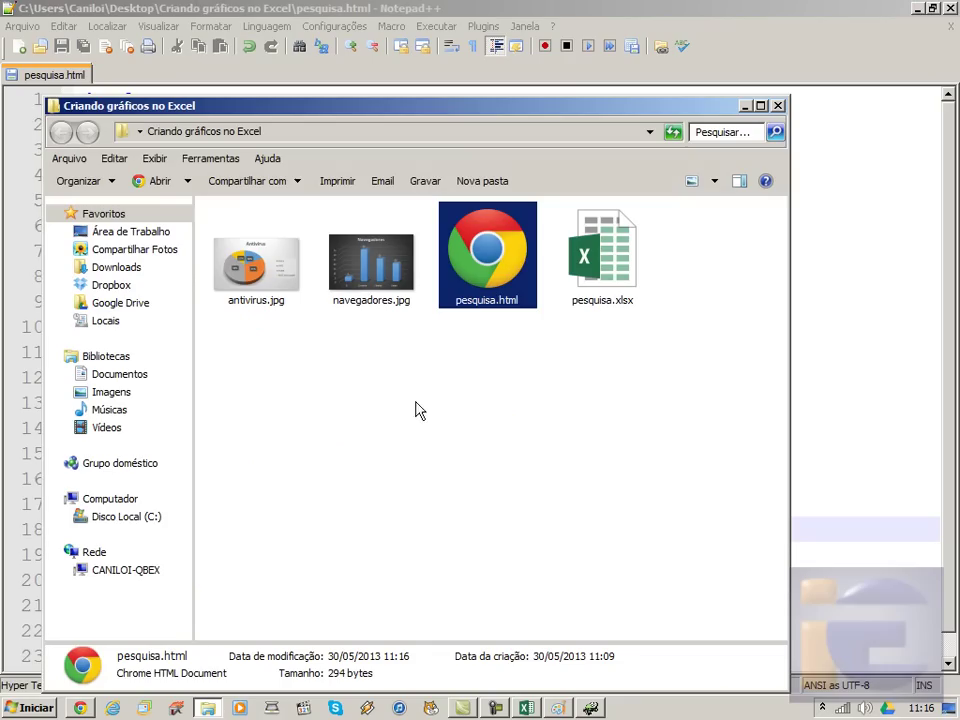
{"action": "double_click", "coordinate": [495, 276]}
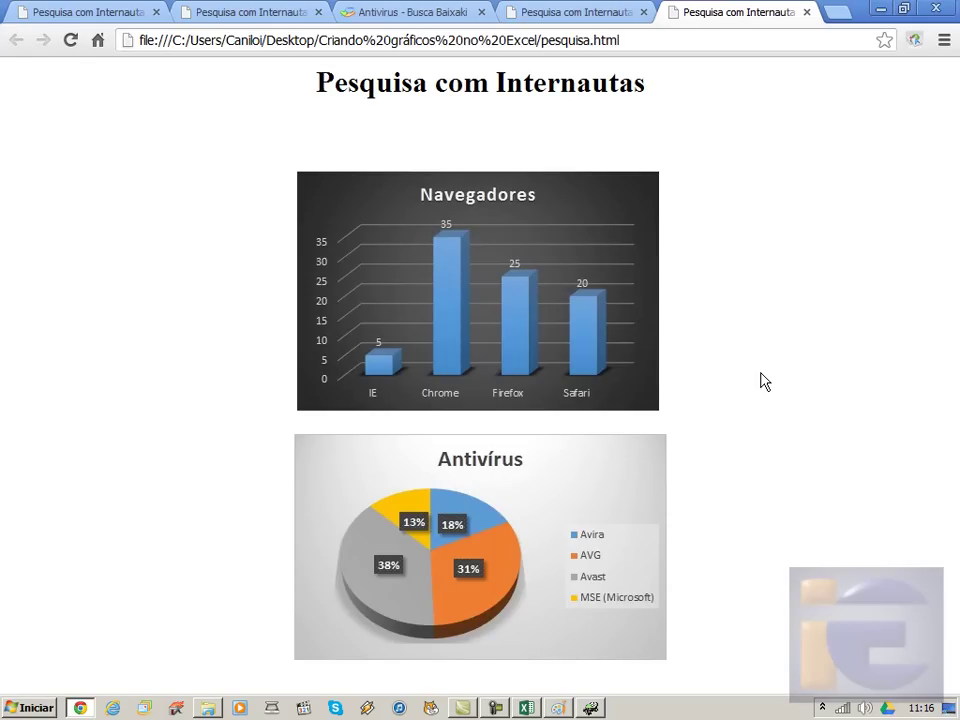
{"action": "left_click", "coordinate": [208, 707]}
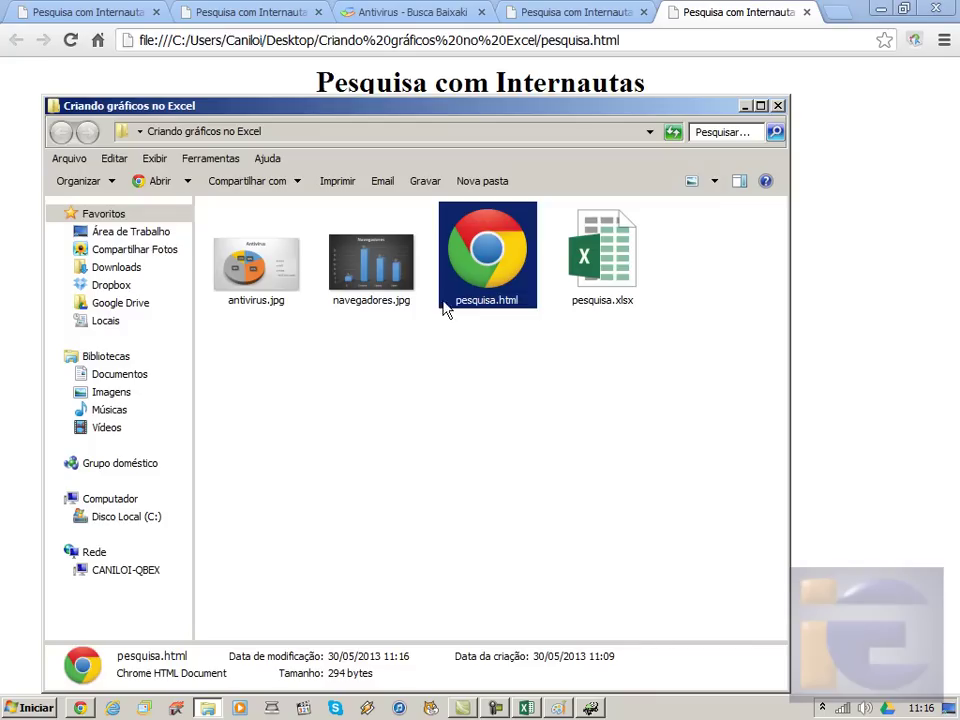
{"action": "left_click", "coordinate": [370, 268]}
{"action": "left_click", "coordinate": [294, 281]}
{"action": "left_click", "coordinate": [372, 280]}
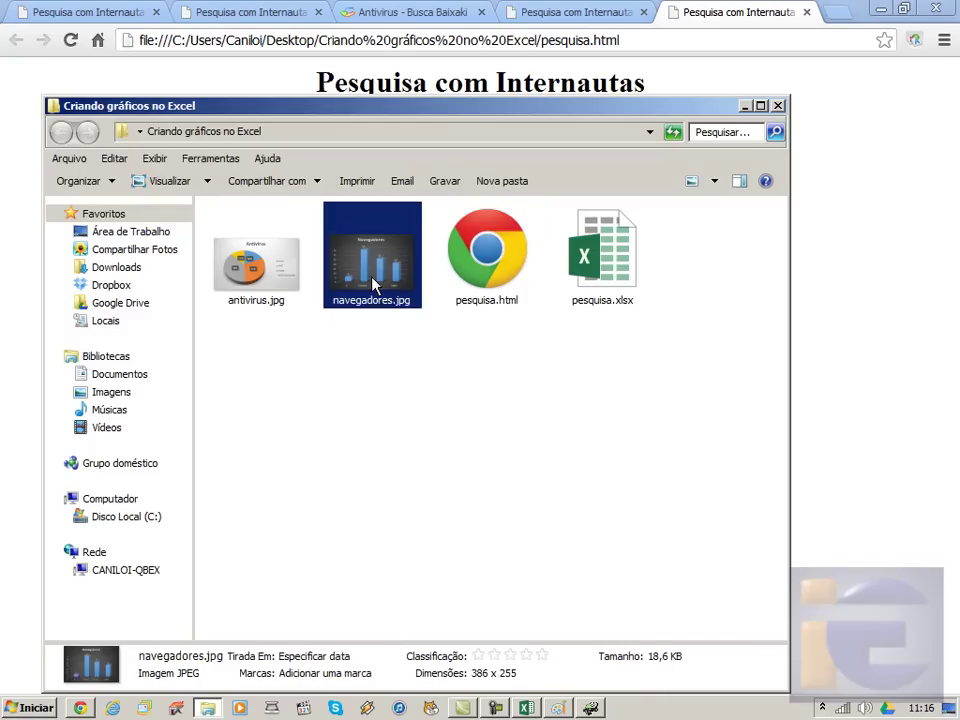
Return to the pesquisa.html source in Notepad++ with the caret on line 12
{"action": "left_click", "coordinate": [592, 707]}
{"action": "left_click", "coordinate": [364, 495]}
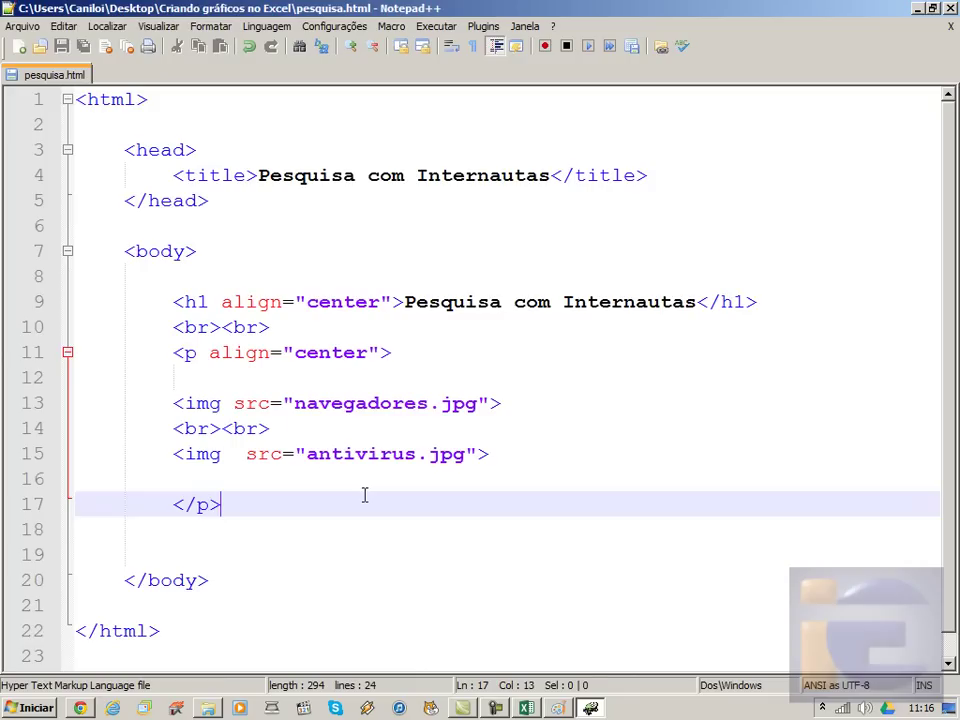
{"action": "left_click", "coordinate": [377, 382]}
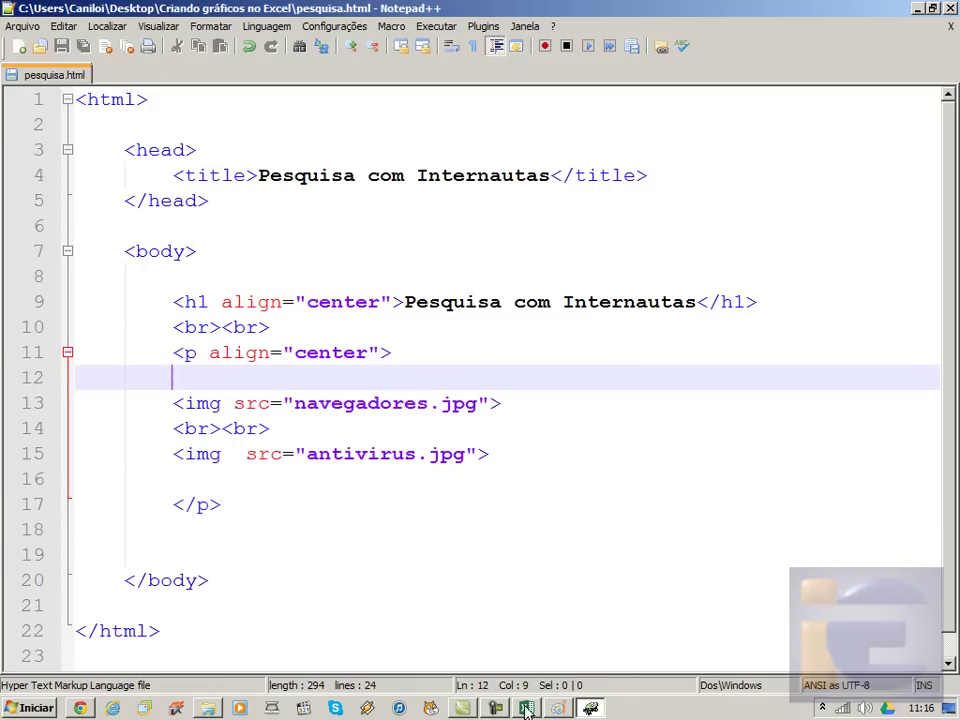